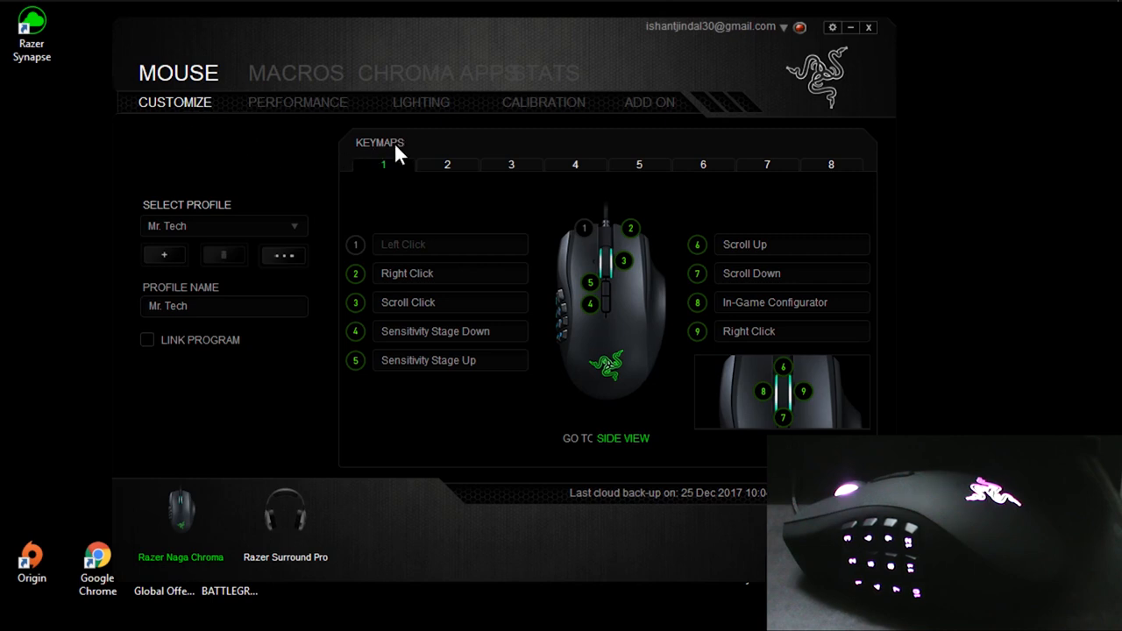
- Assign scroll wheel button 8 in keymap 1 to the Sensitivity Clutch function at 5700 DPI and save it
click(431, 165)
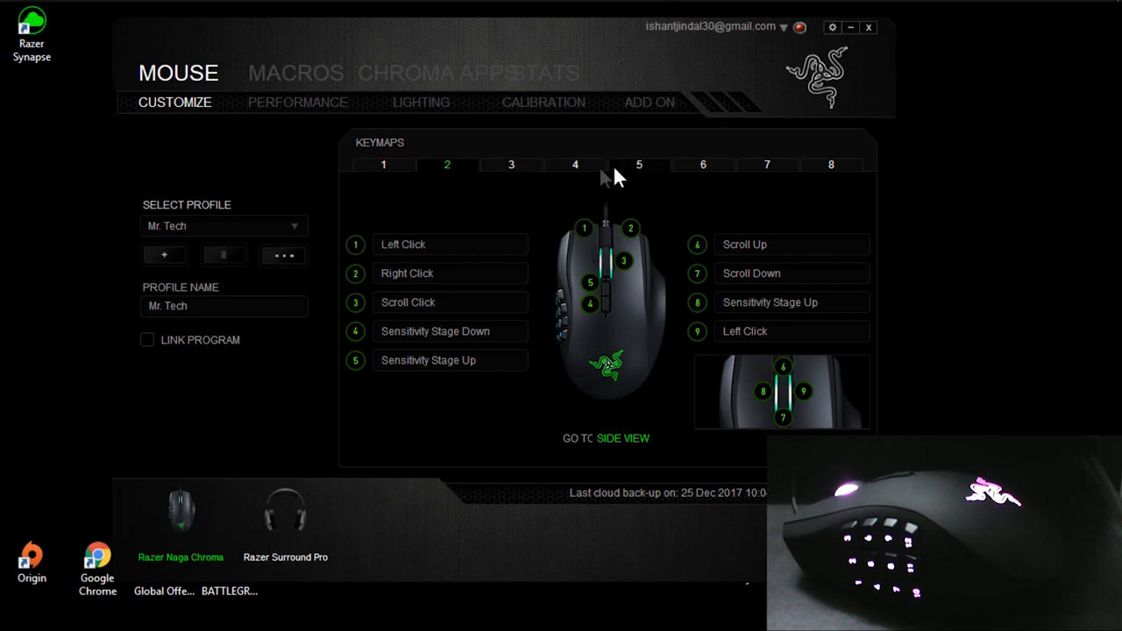
click(391, 175)
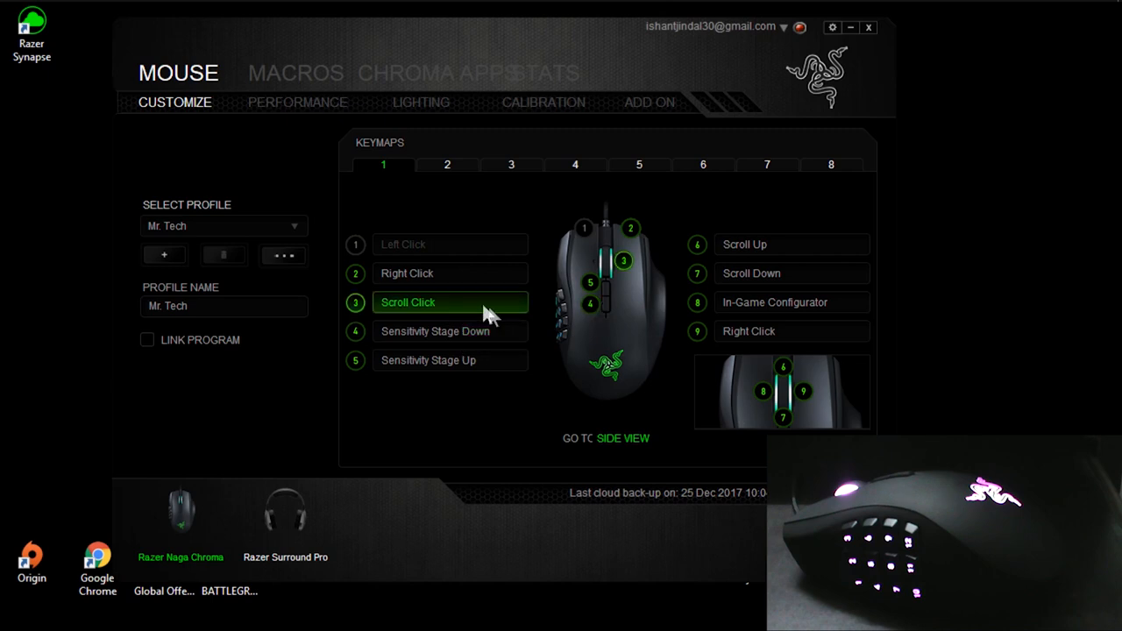
click(750, 307)
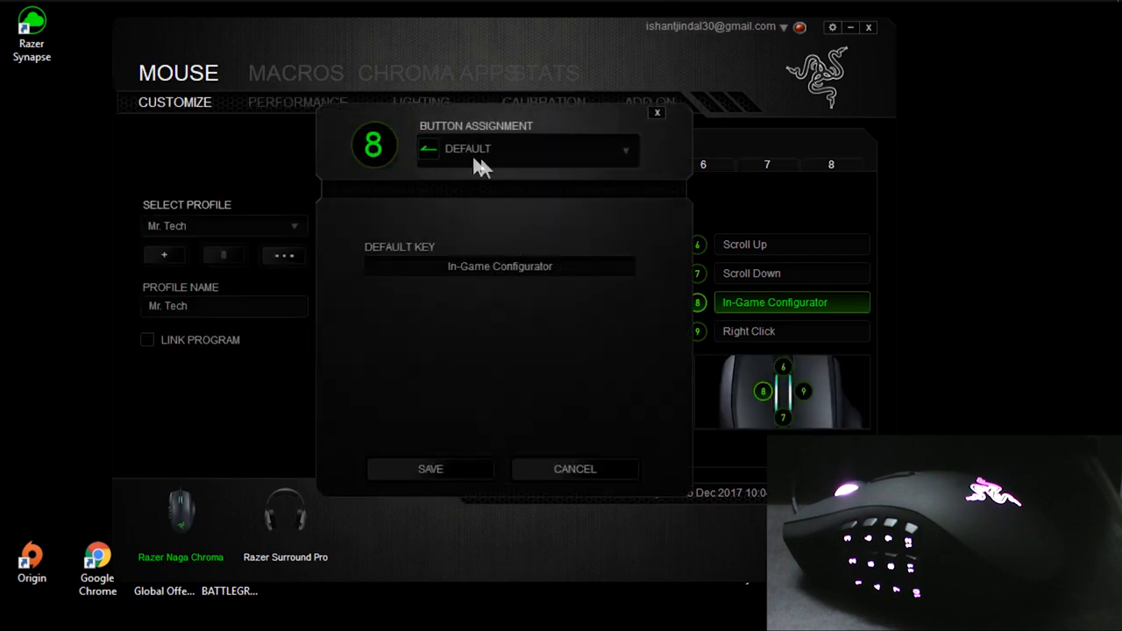
click(485, 150)
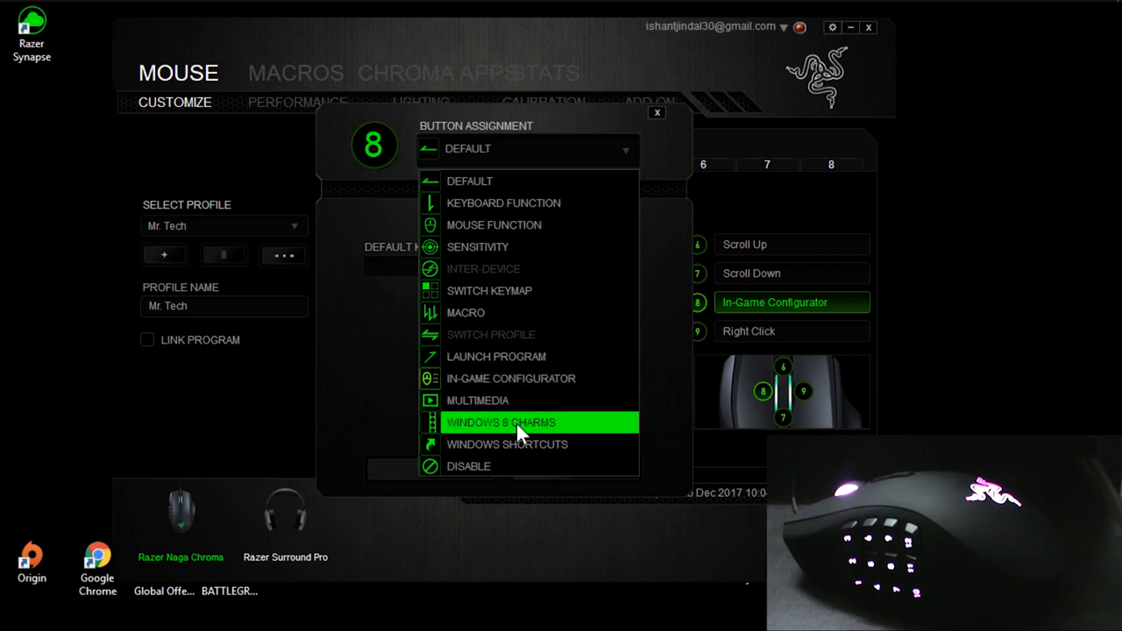
click(551, 225)
click(501, 266)
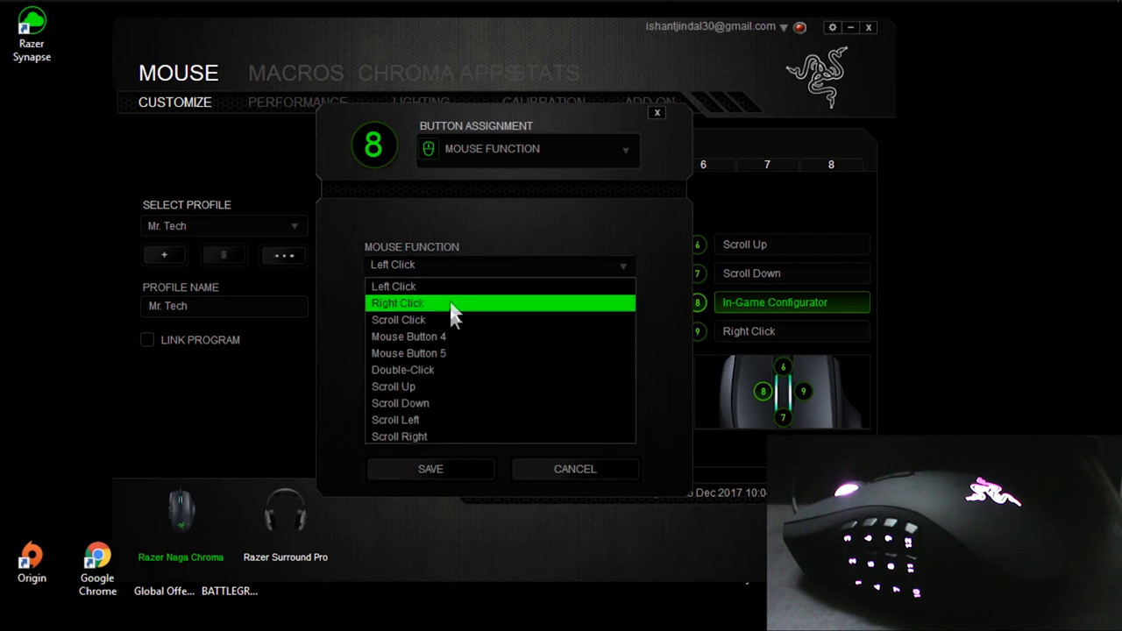
click(525, 152)
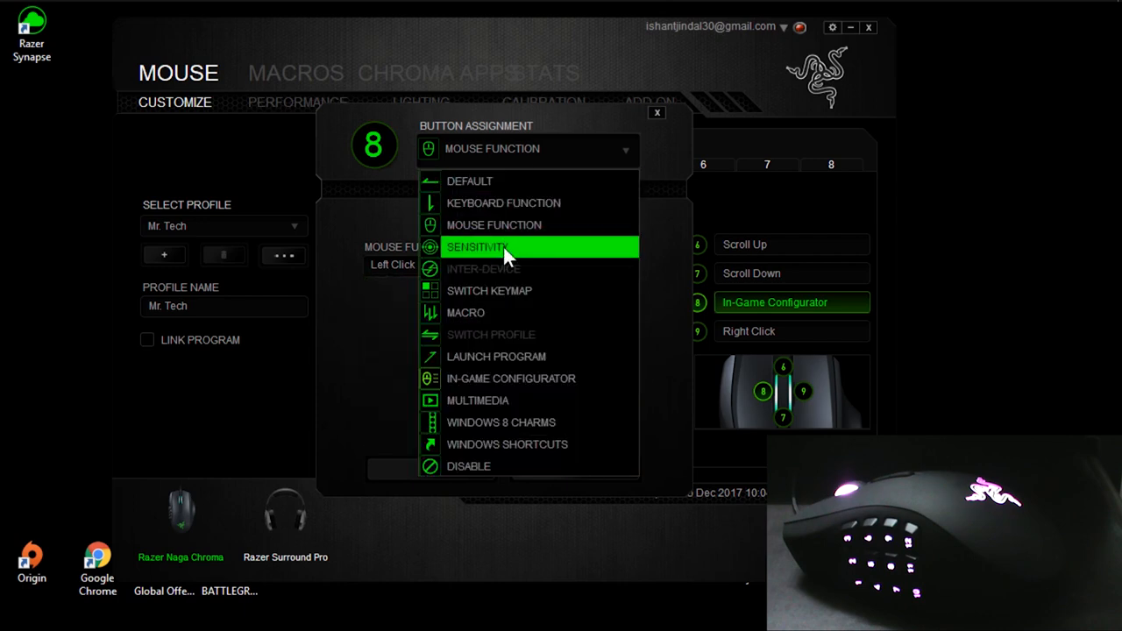
click(505, 248)
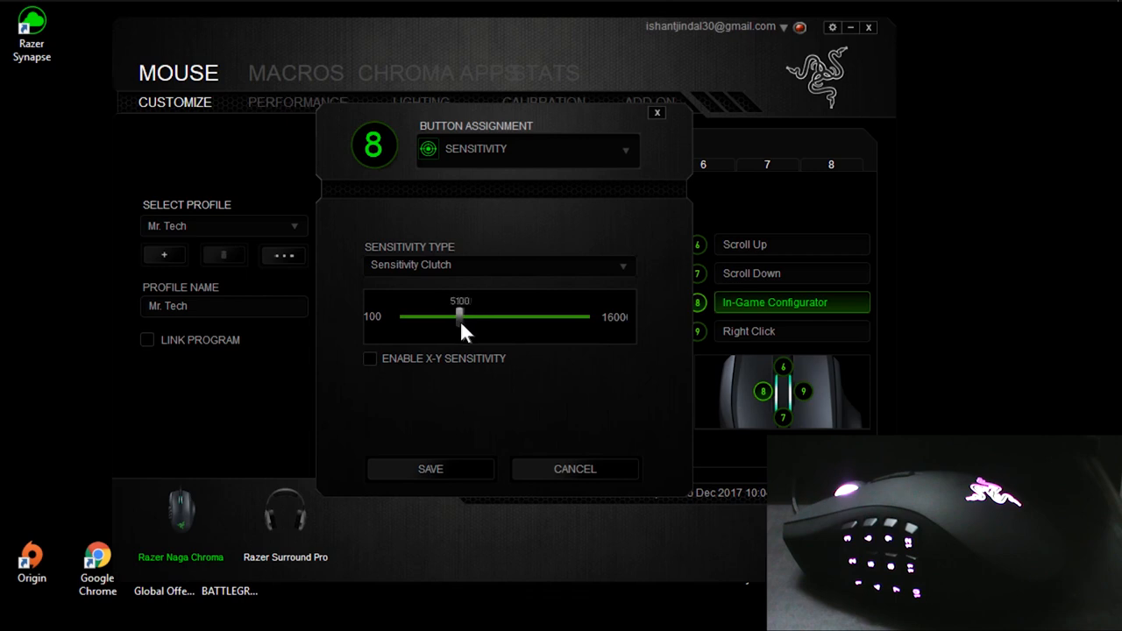
click(439, 466)
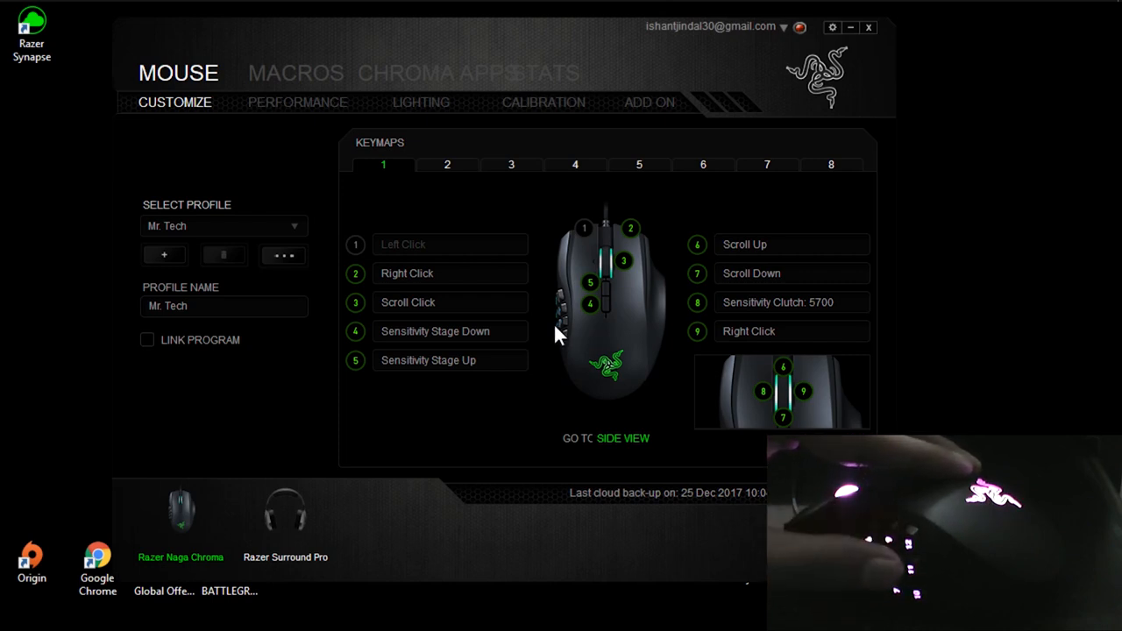
- Set button 8's sensitivity clutch to 9000 and check the mouse's performance settings
click(793, 305)
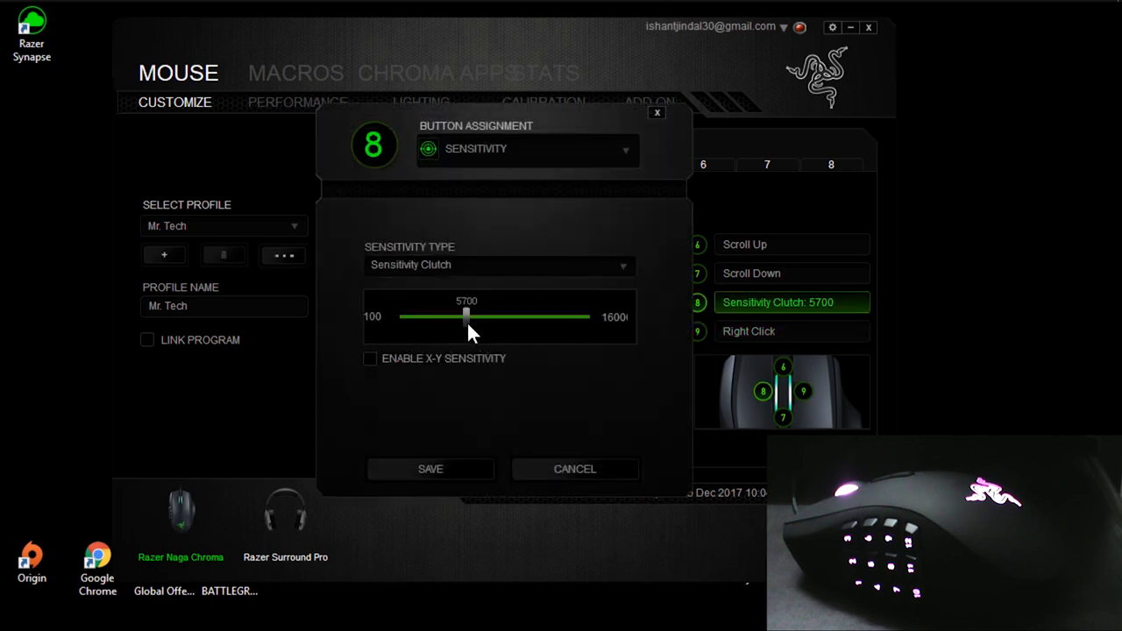
click(420, 467)
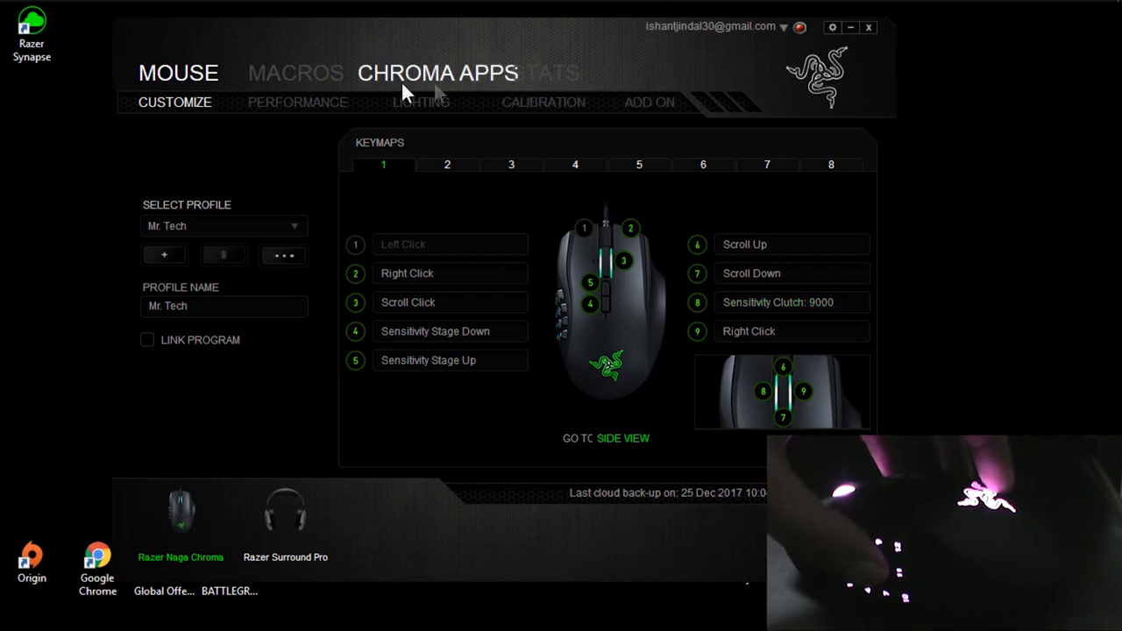
click(298, 98)
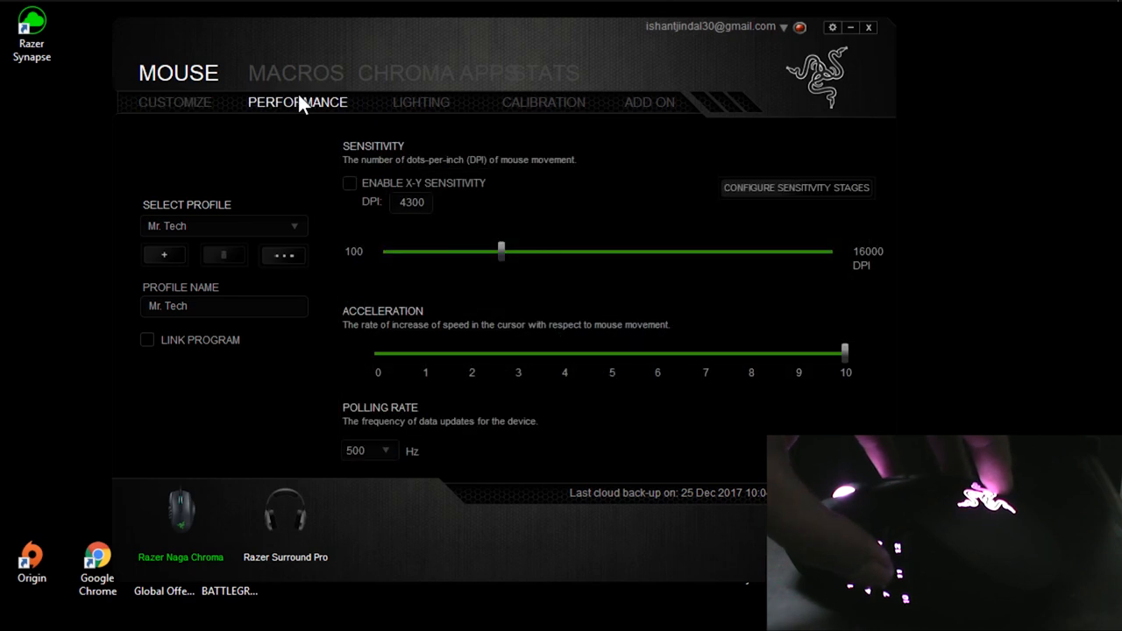
click(203, 100)
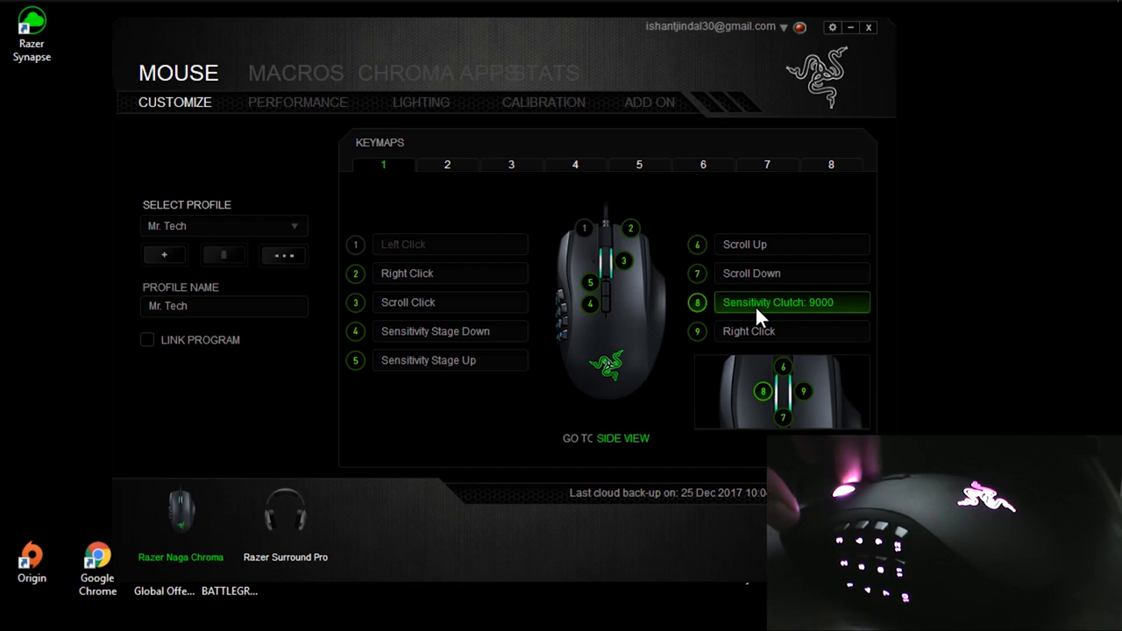
scroll(754, 305, left, 2)
scroll(754, 305, left, 4)
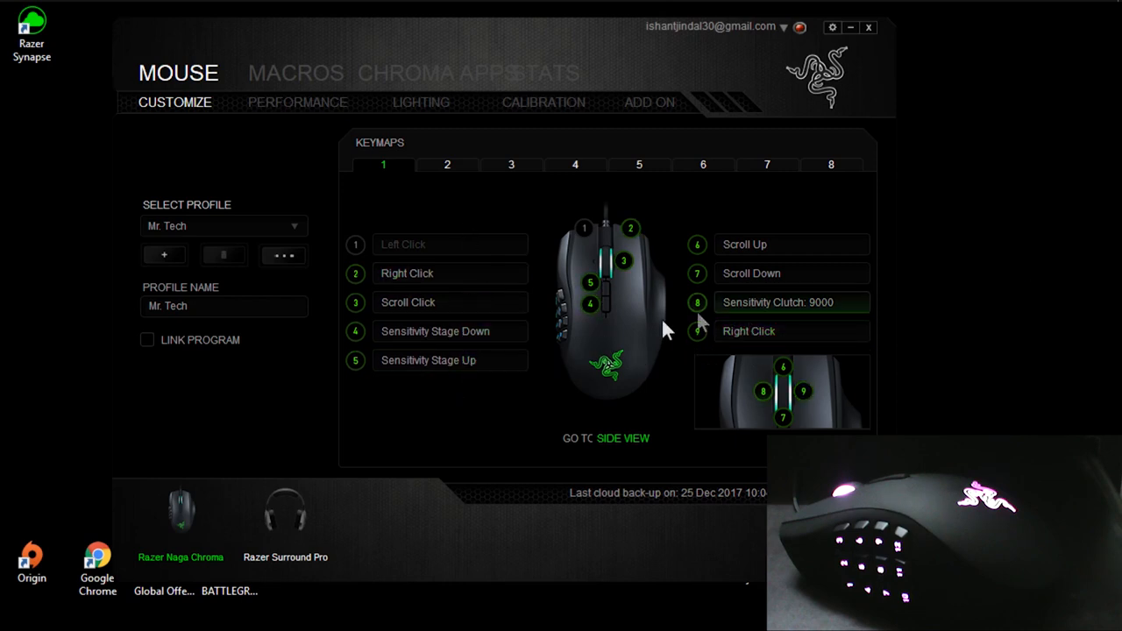
- Look through the assignment types offered for scroll wheel button 9 and close its settings without saving
click(747, 333)
click(561, 150)
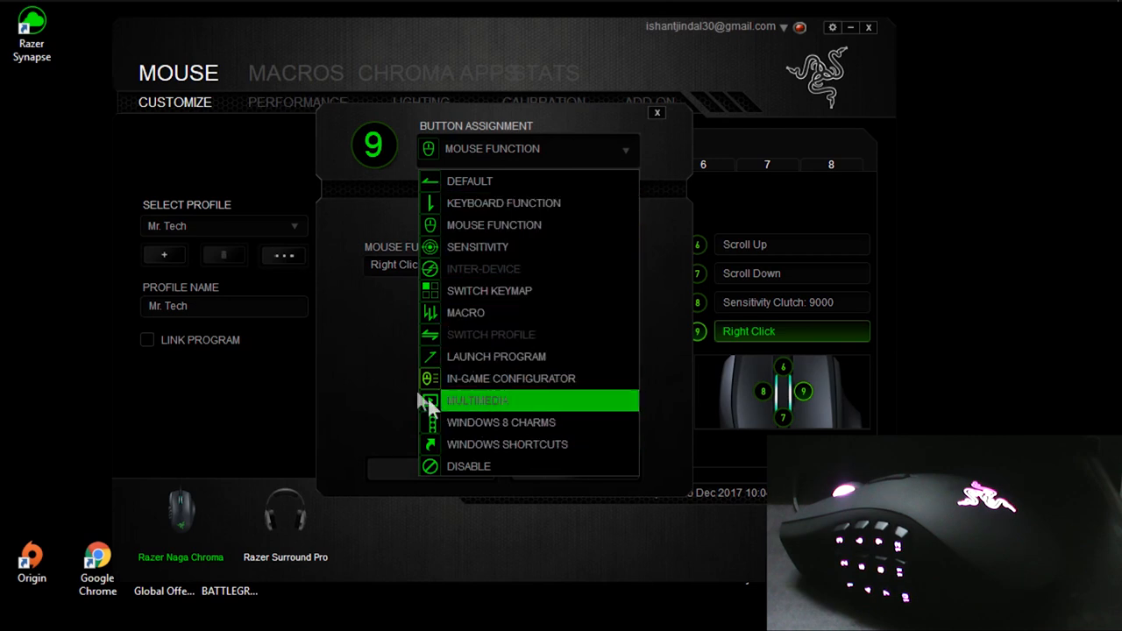
click(410, 425)
click(530, 459)
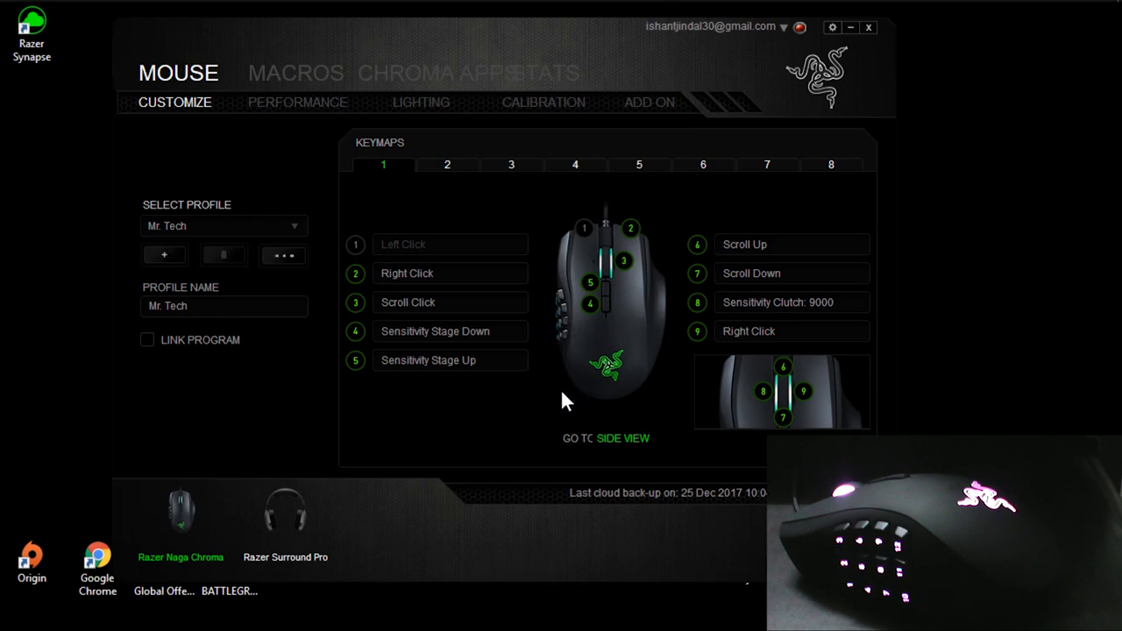
- Show the side buttons of the mouse and compare the image view with the side view
click(621, 438)
click(621, 438)
click(613, 436)
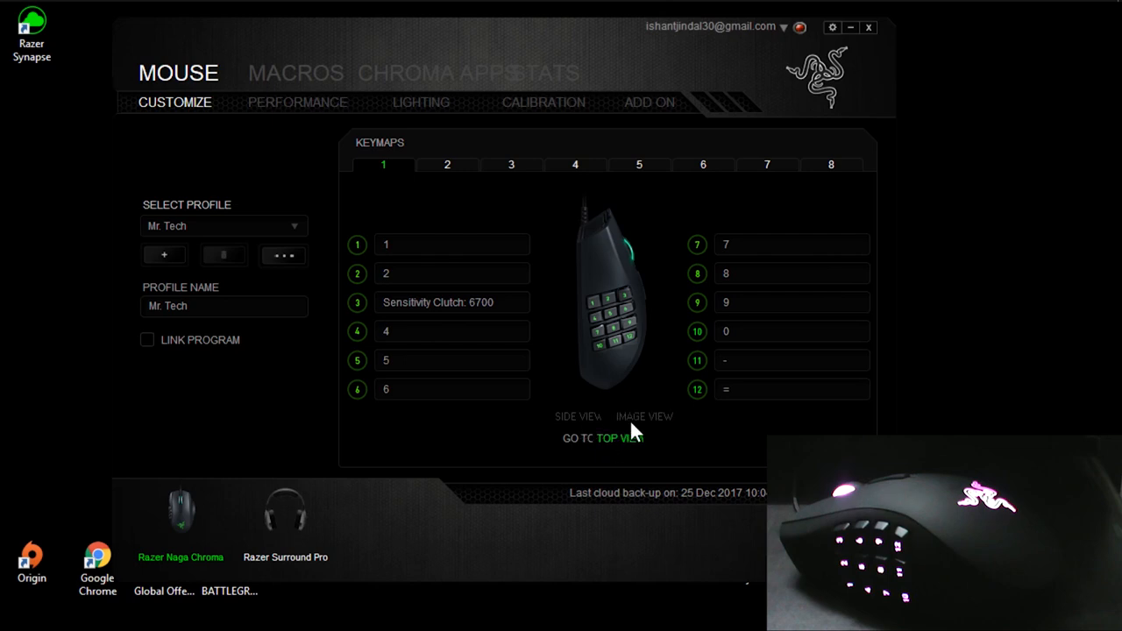
click(630, 420)
click(588, 415)
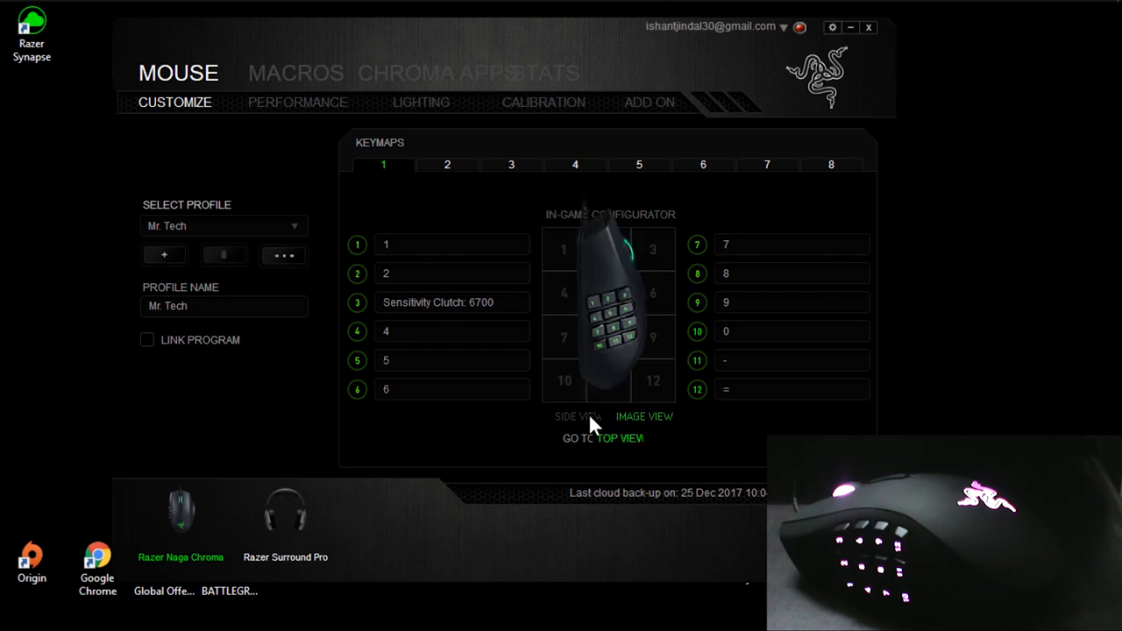
- Look through the assignment types offered for side button 1 and close its settings without saving
click(484, 250)
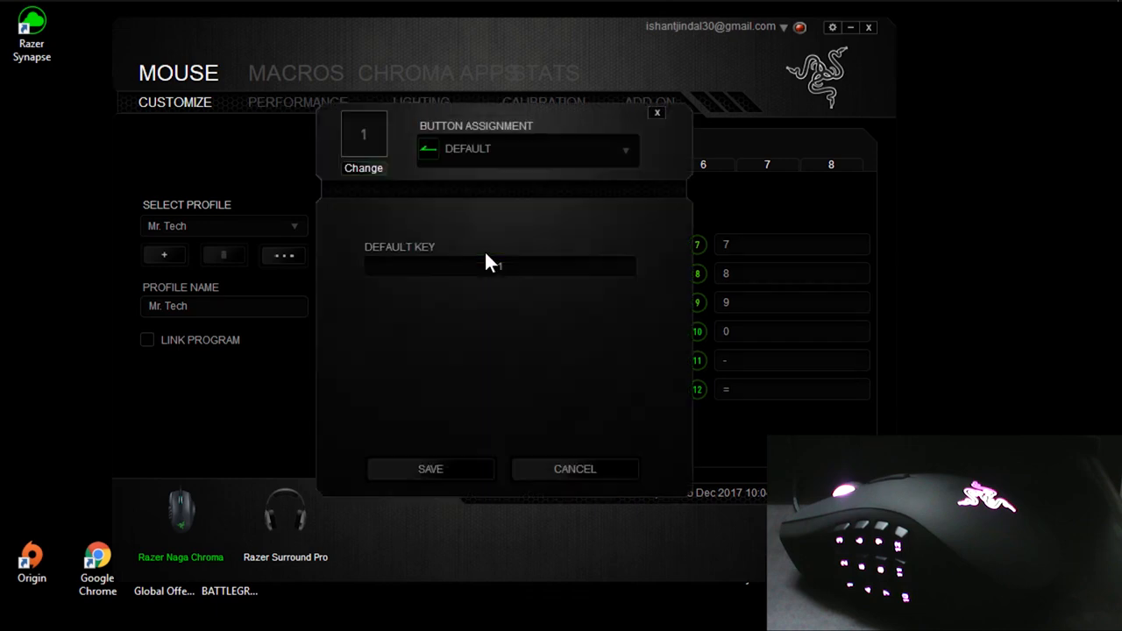
click(489, 151)
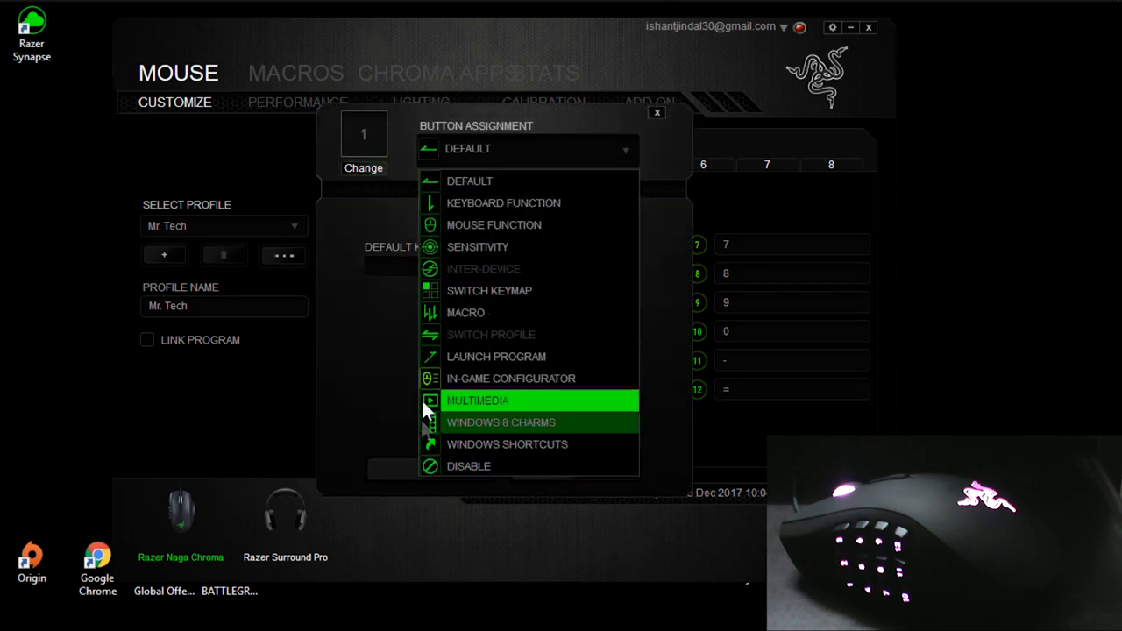
click(400, 444)
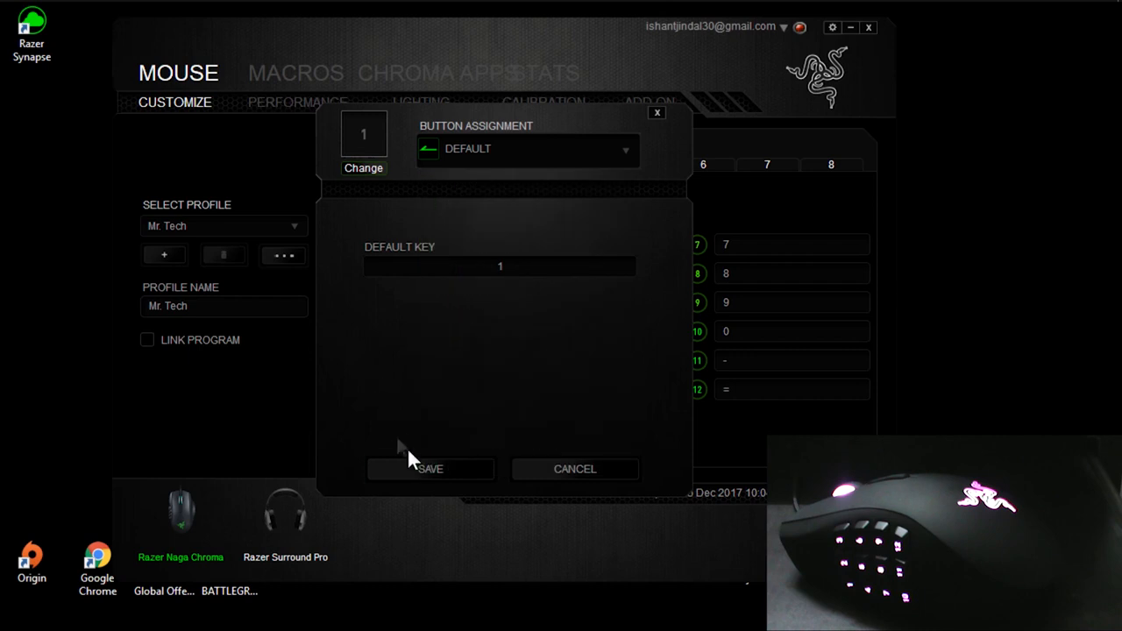
click(528, 471)
- Reassign side button 3 in keymap 1 to the On-The-Fly Sensitivity function and save it
click(429, 305)
click(469, 149)
click(479, 183)
click(487, 151)
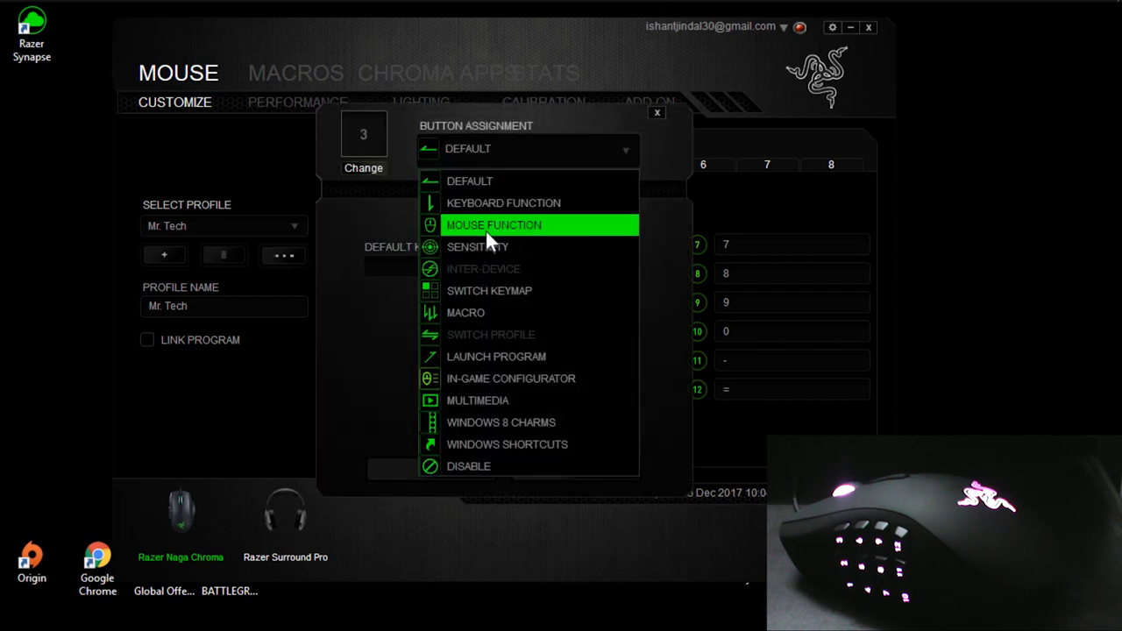
click(473, 249)
click(494, 271)
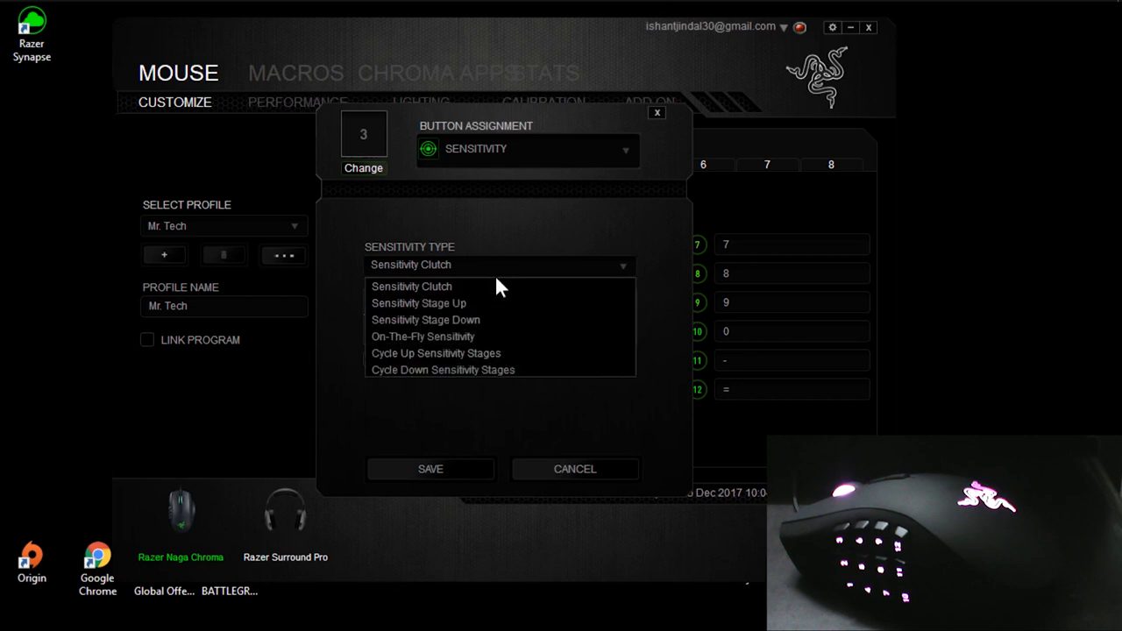
click(482, 340)
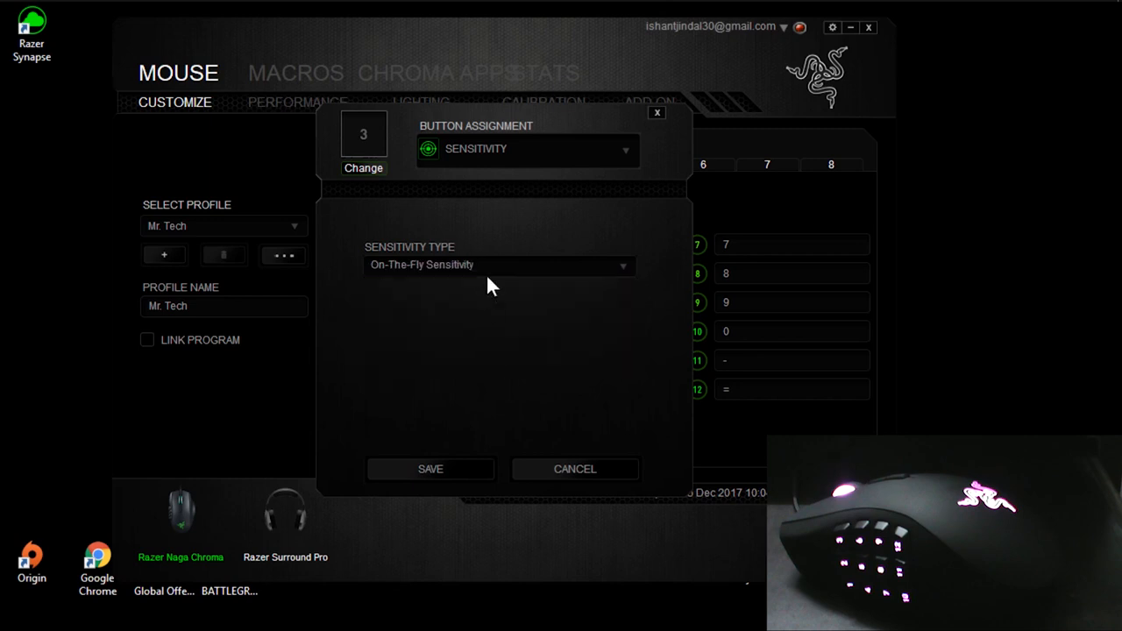
click(443, 465)
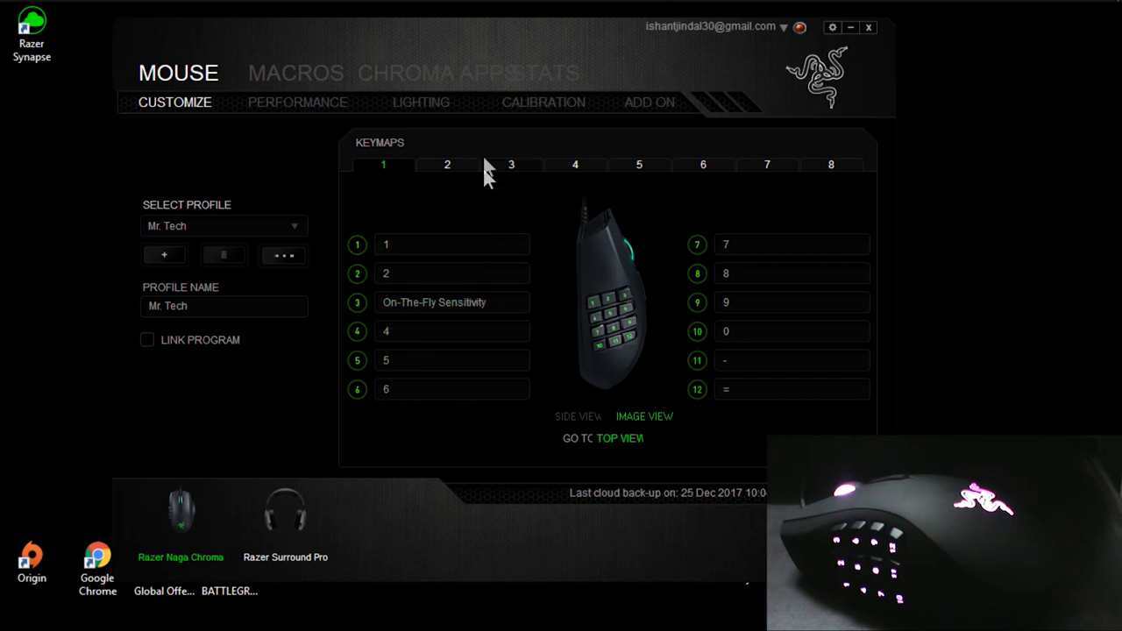
- Check the performance settings and the assignment of top button 5, closing the assignment without saving
click(294, 102)
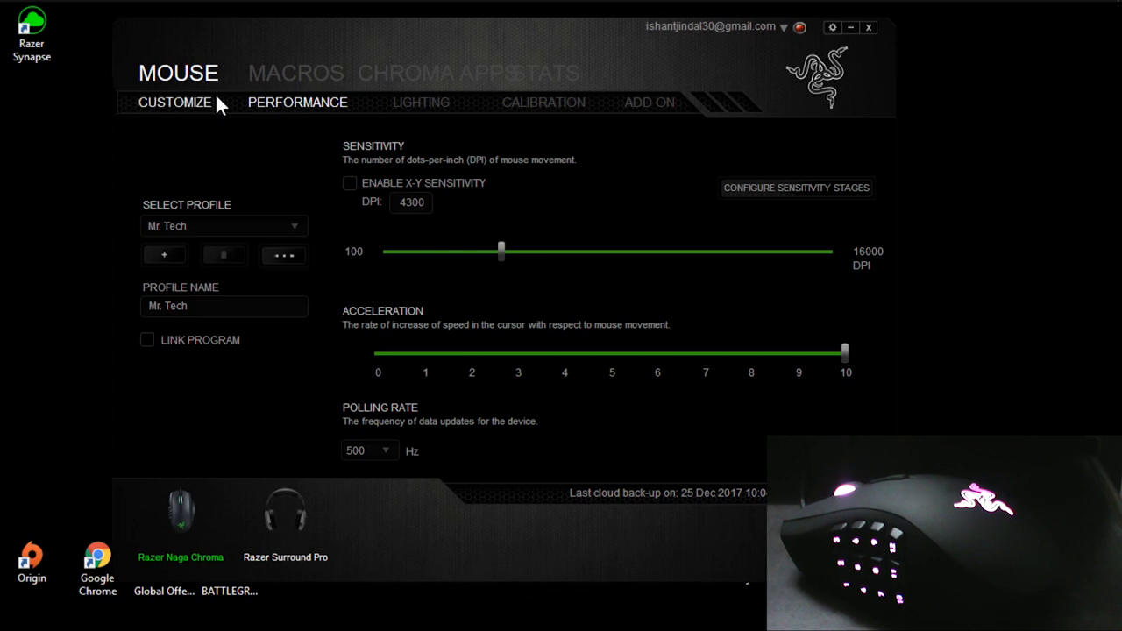
click(215, 96)
click(434, 360)
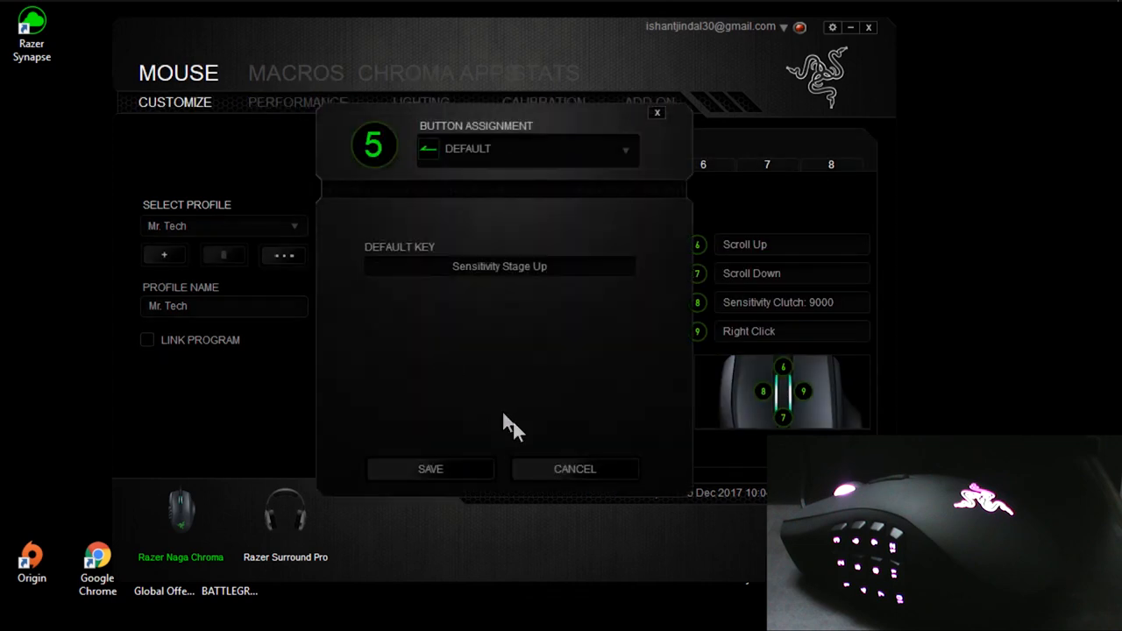
click(545, 470)
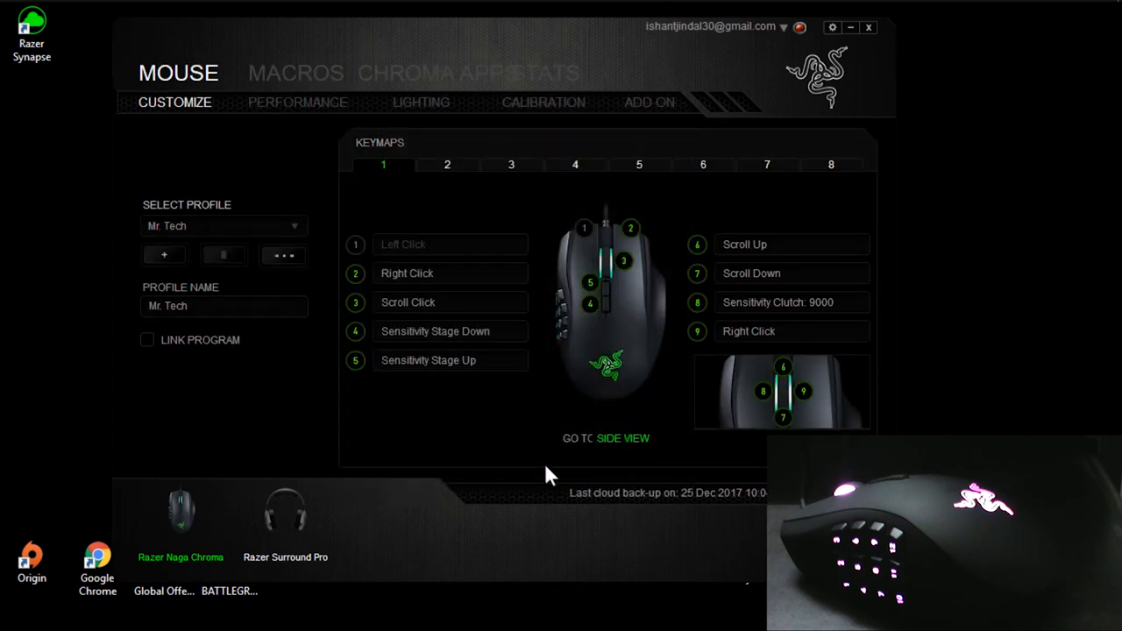
- Review the side buttons in keymap 1 in both image and side view, and return to the top view
click(624, 435)
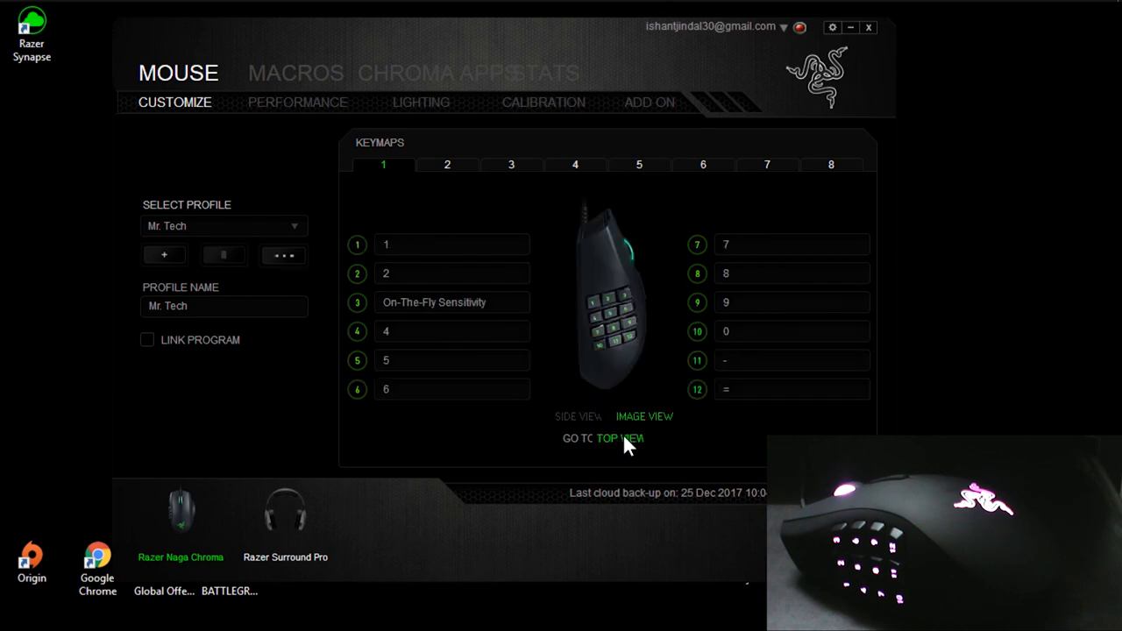
click(649, 417)
click(598, 416)
click(630, 436)
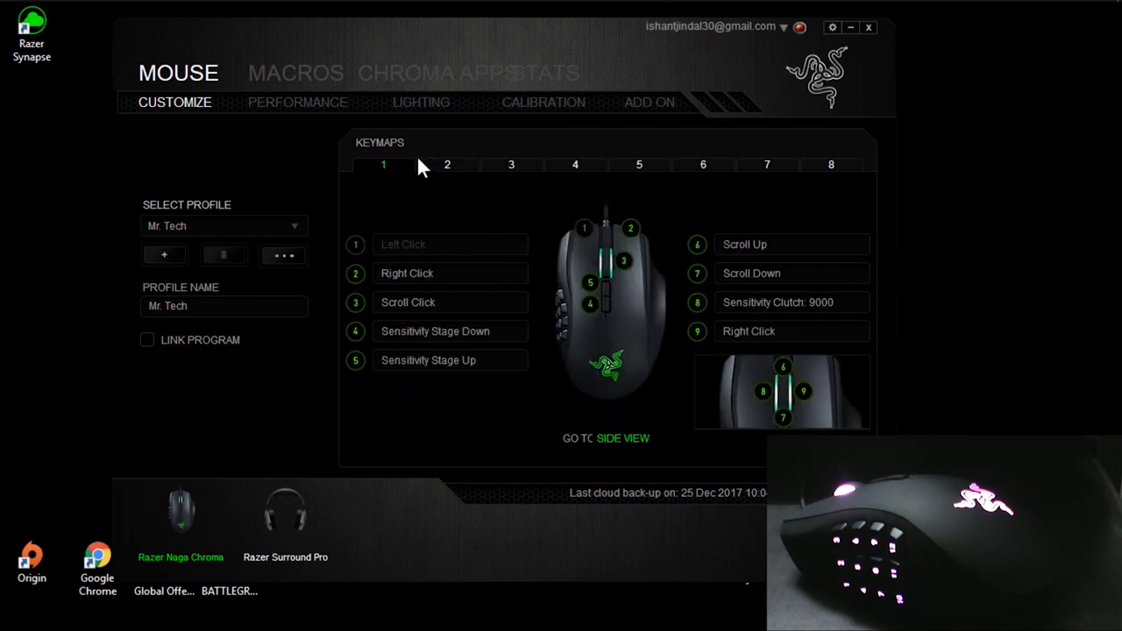
- In keymap 2, open side button 3's assignment and set its type to Sensitivity
click(610, 432)
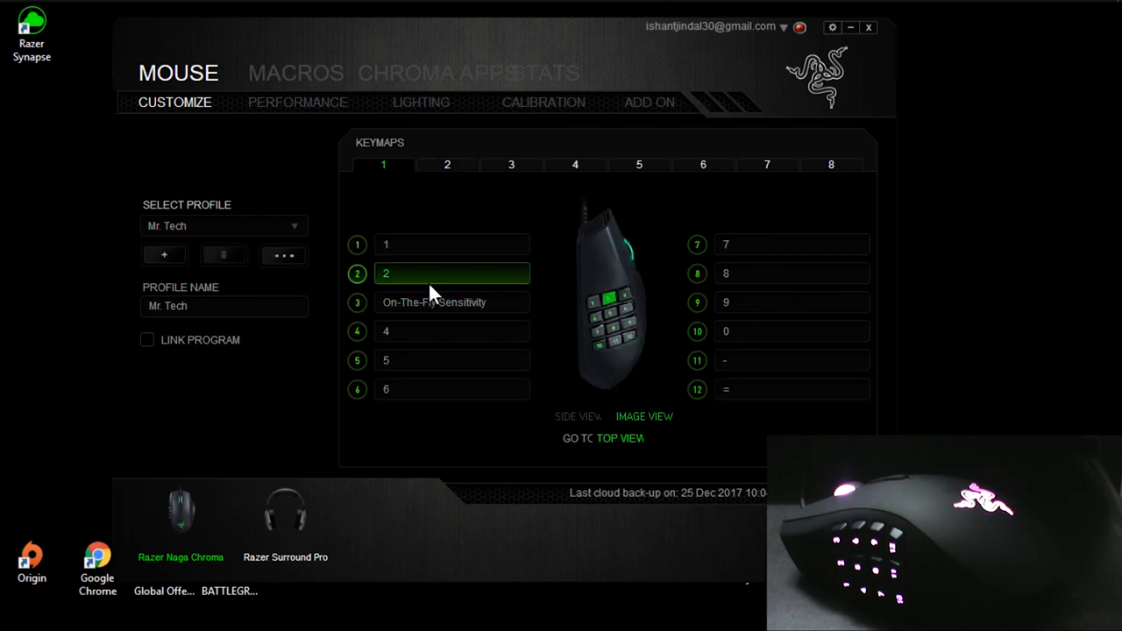
click(454, 170)
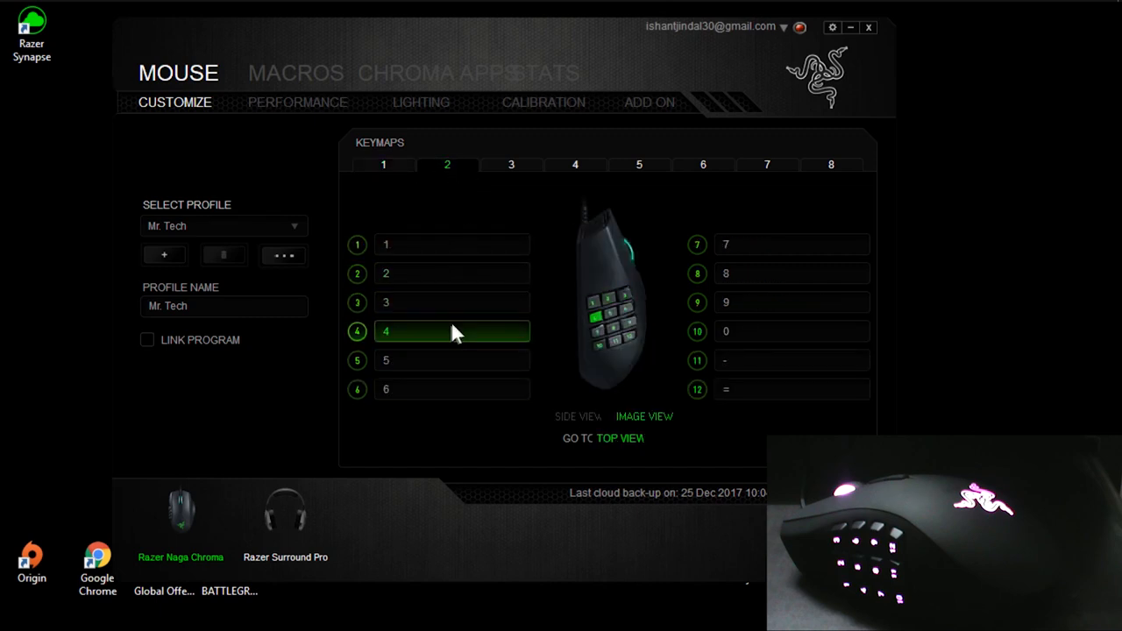
click(443, 304)
click(471, 151)
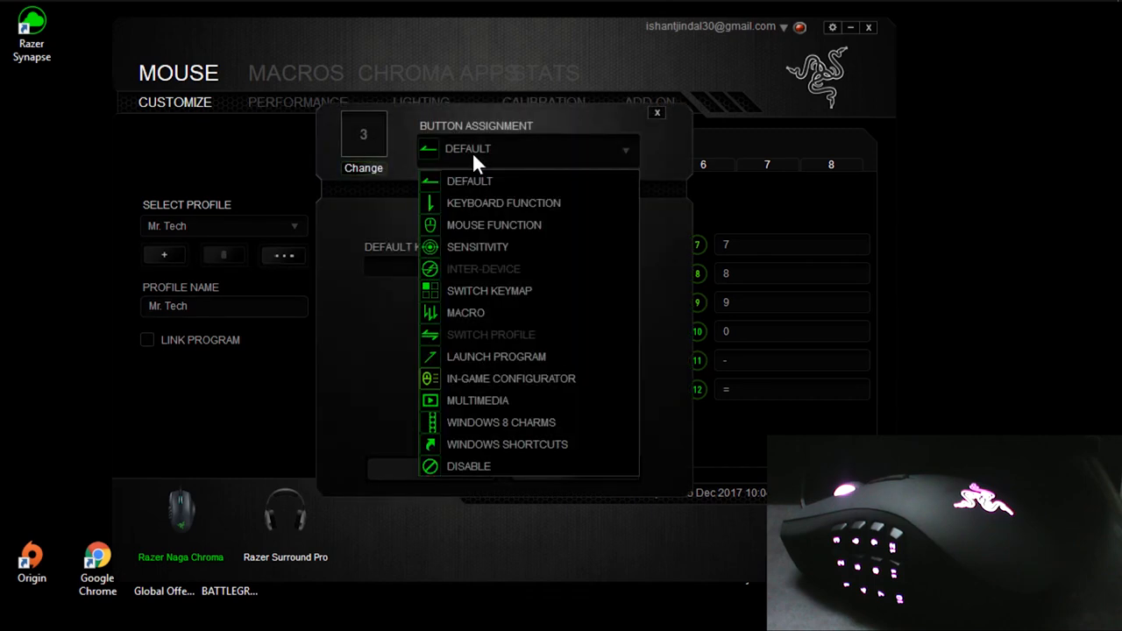
click(499, 247)
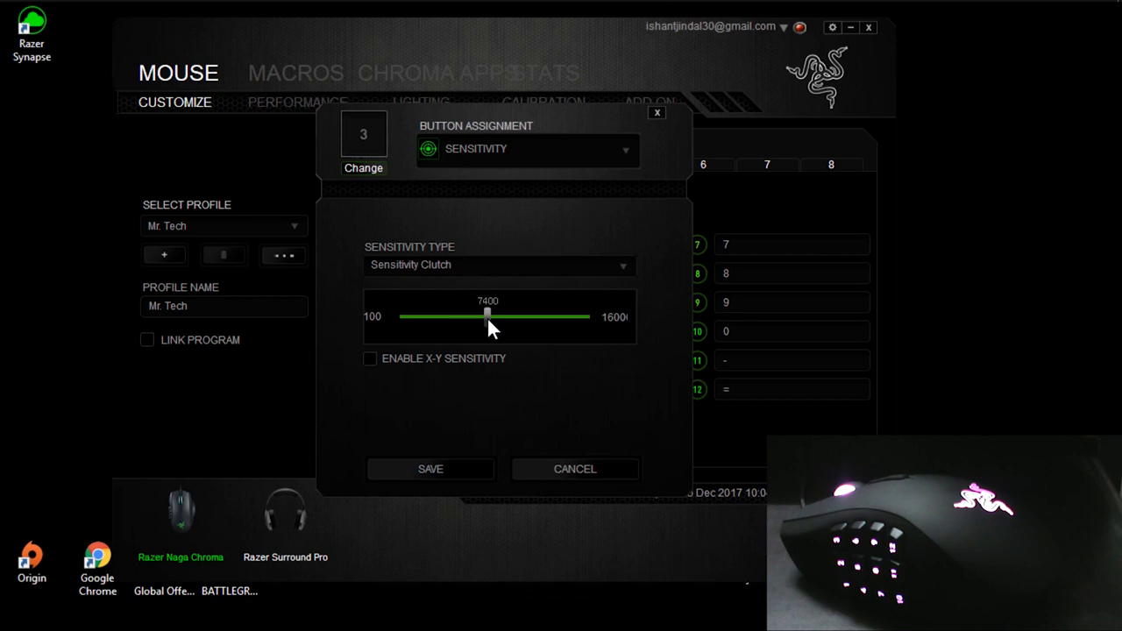
- Try the Sensitivity Stage Up and Cycle Up Sensitivity Stages types for side button 3
click(496, 263)
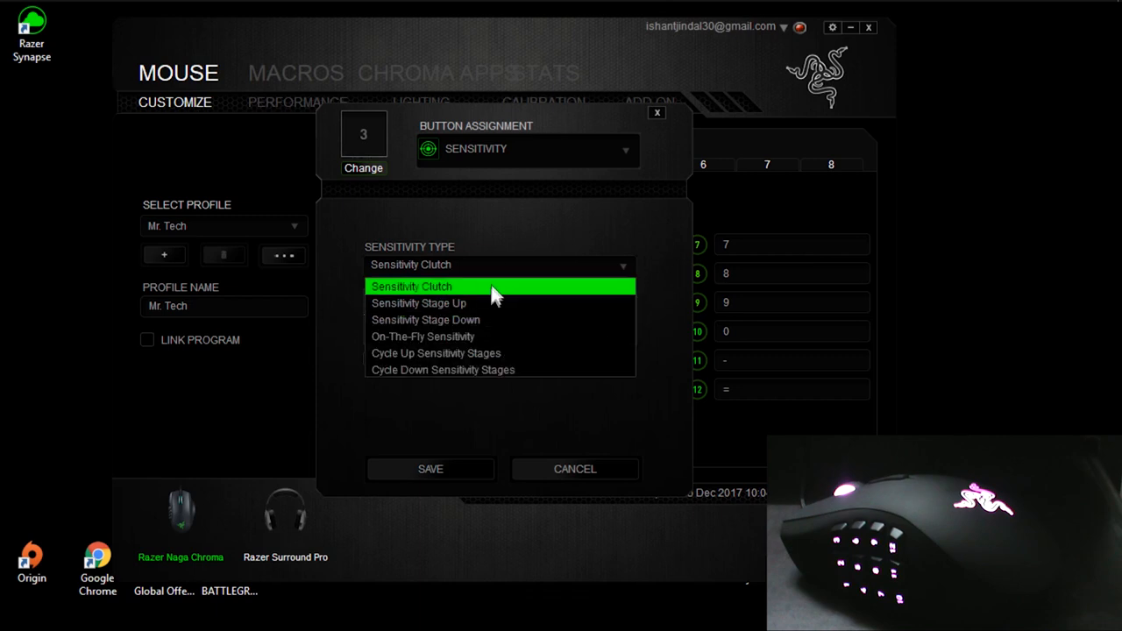
click(486, 303)
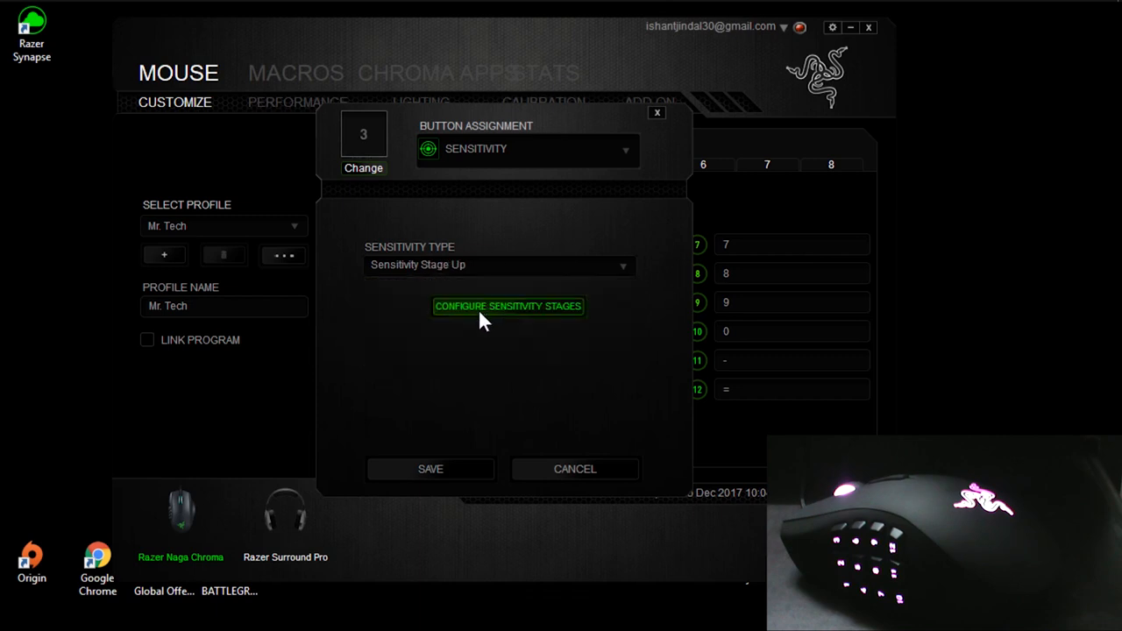
click(475, 268)
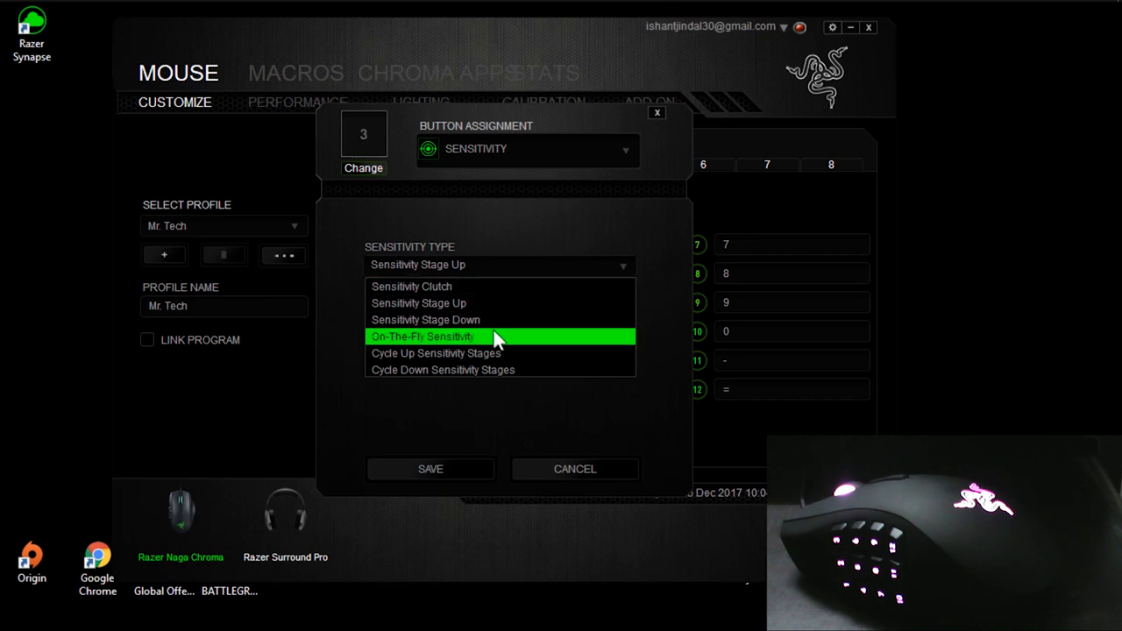
click(510, 354)
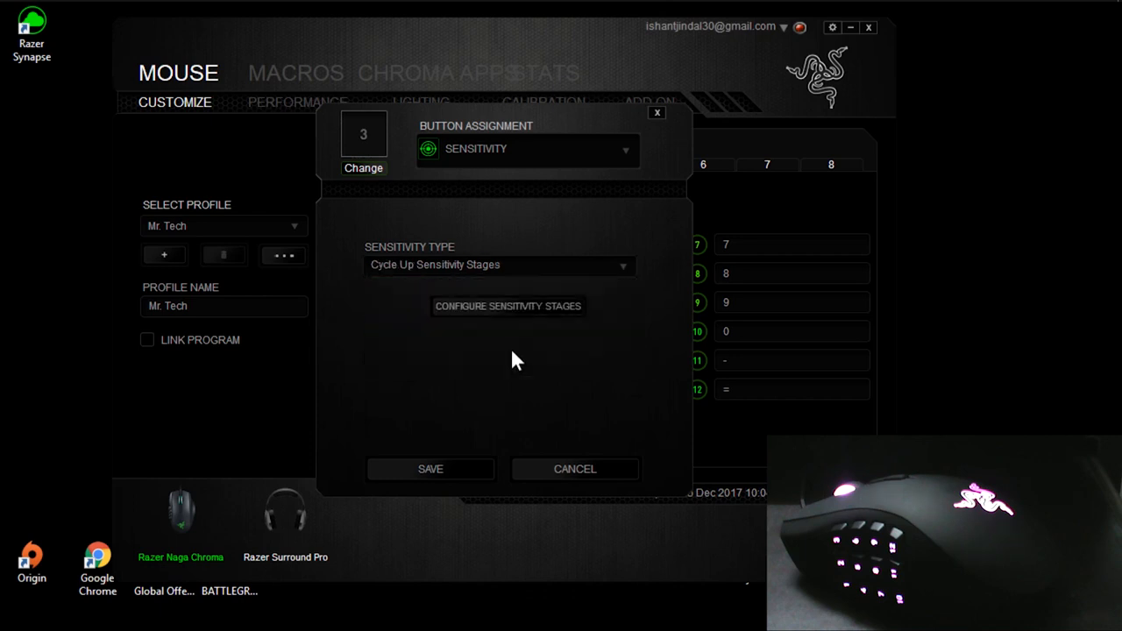
- Set side button 3 in keymap 2 to Sensitivity Clutch at 6300 and save the assignment
click(504, 263)
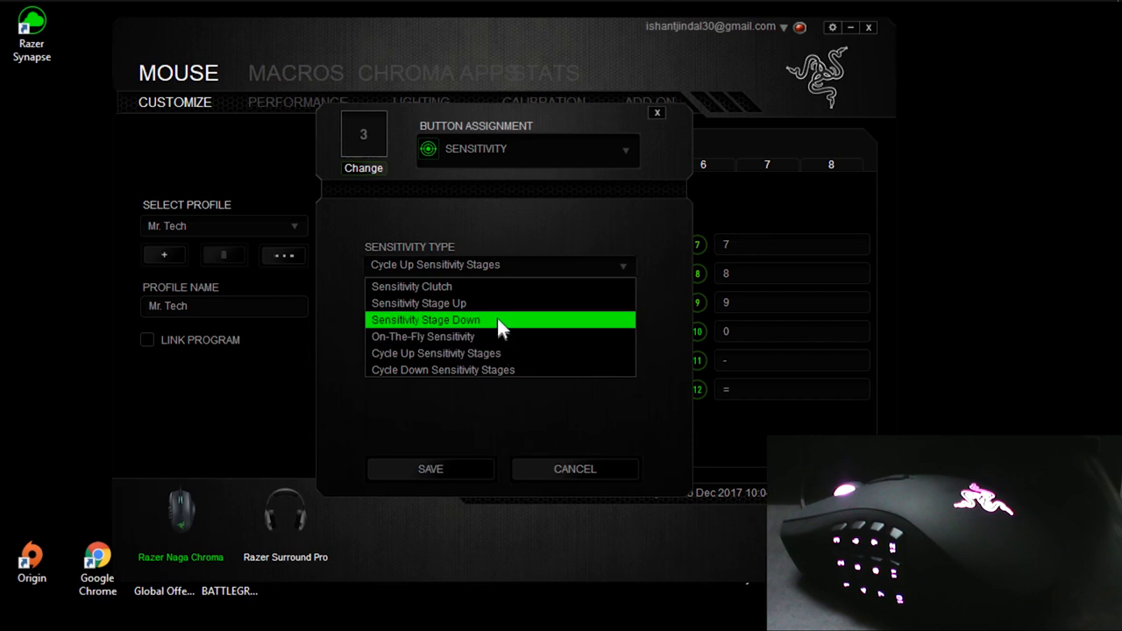
click(496, 289)
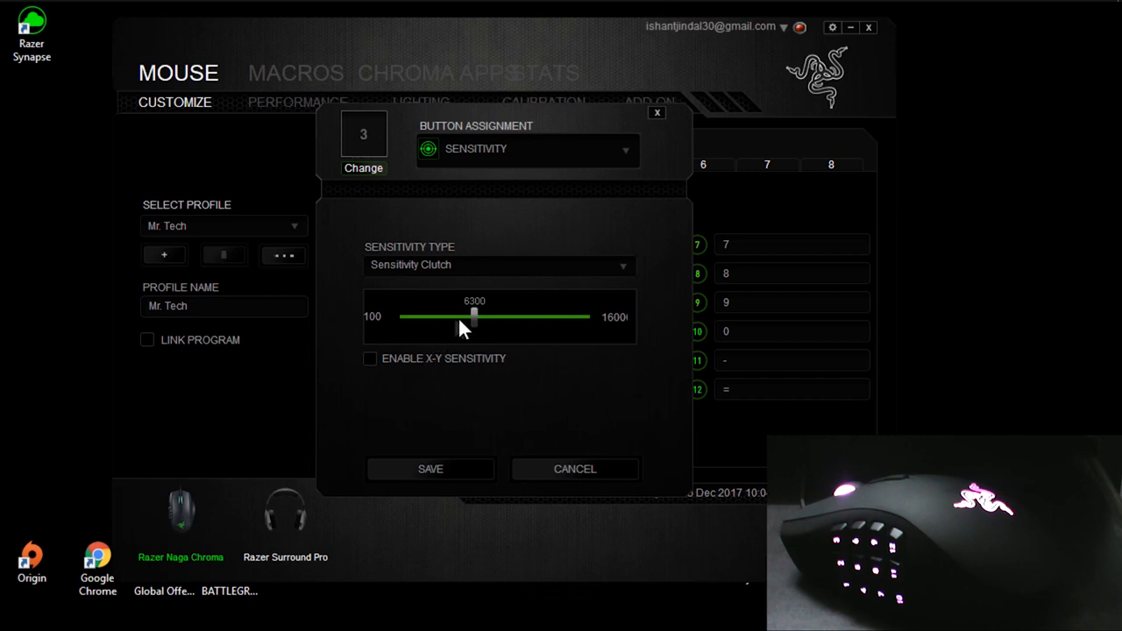
click(449, 464)
- Reassign side button 3 in keymap 1 to Switch Keymap with Keymap 2 as target and save it
click(370, 163)
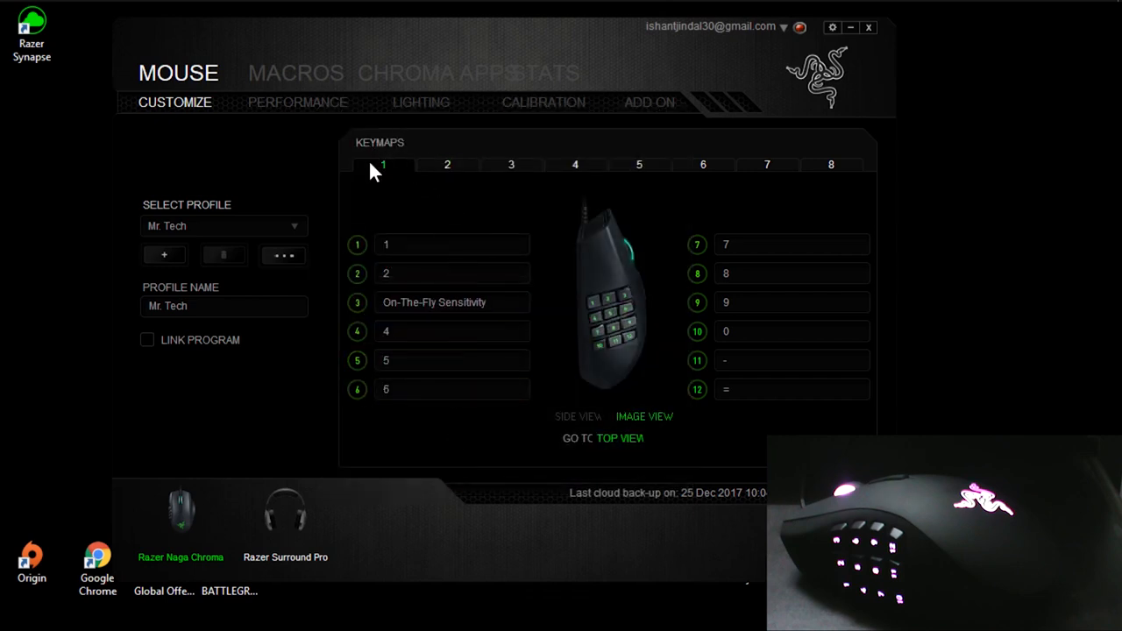
click(419, 306)
click(490, 166)
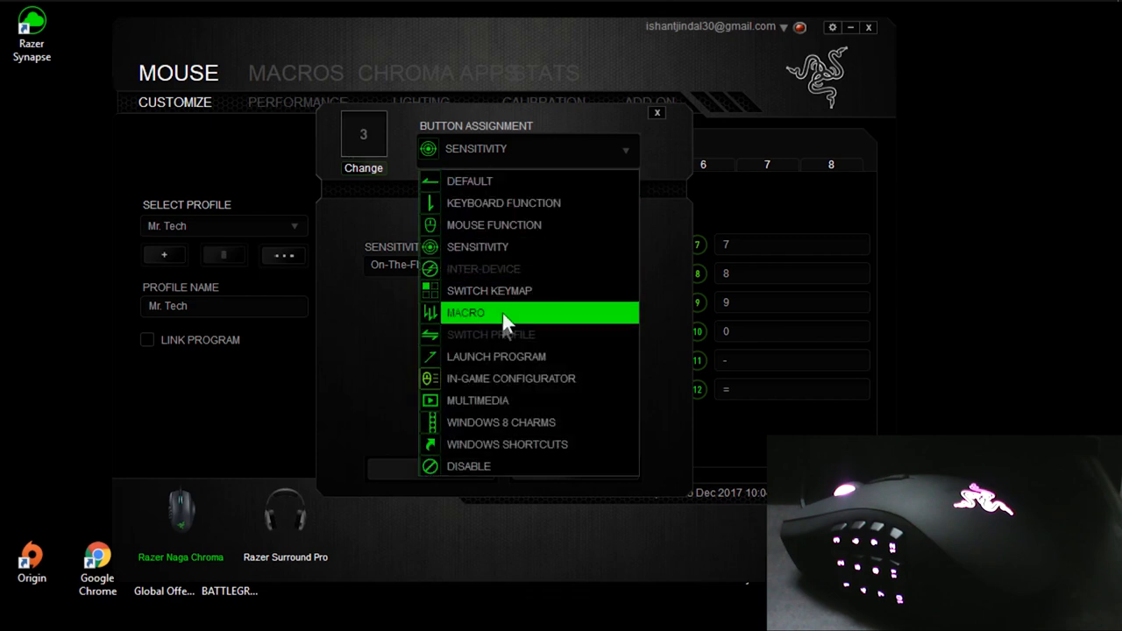
click(499, 313)
click(428, 260)
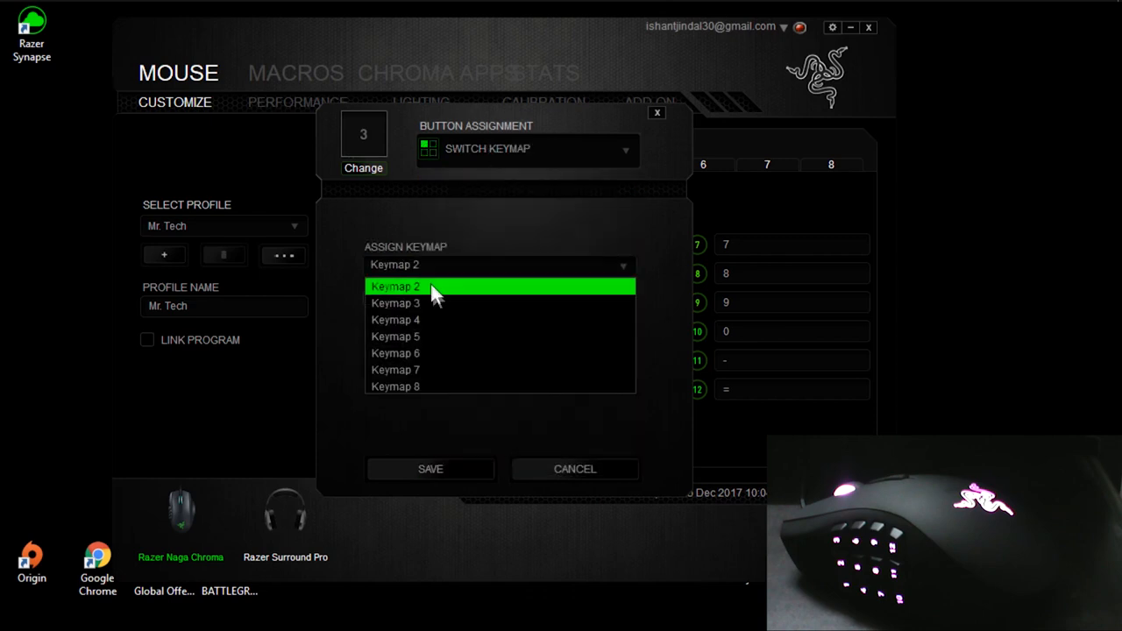
click(434, 290)
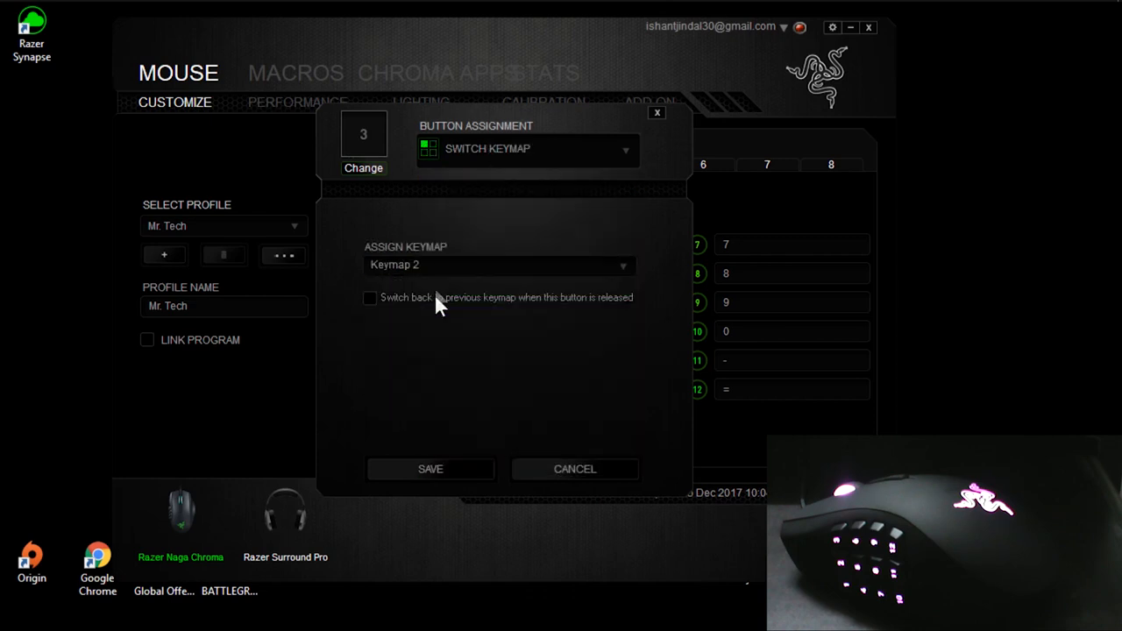
click(416, 467)
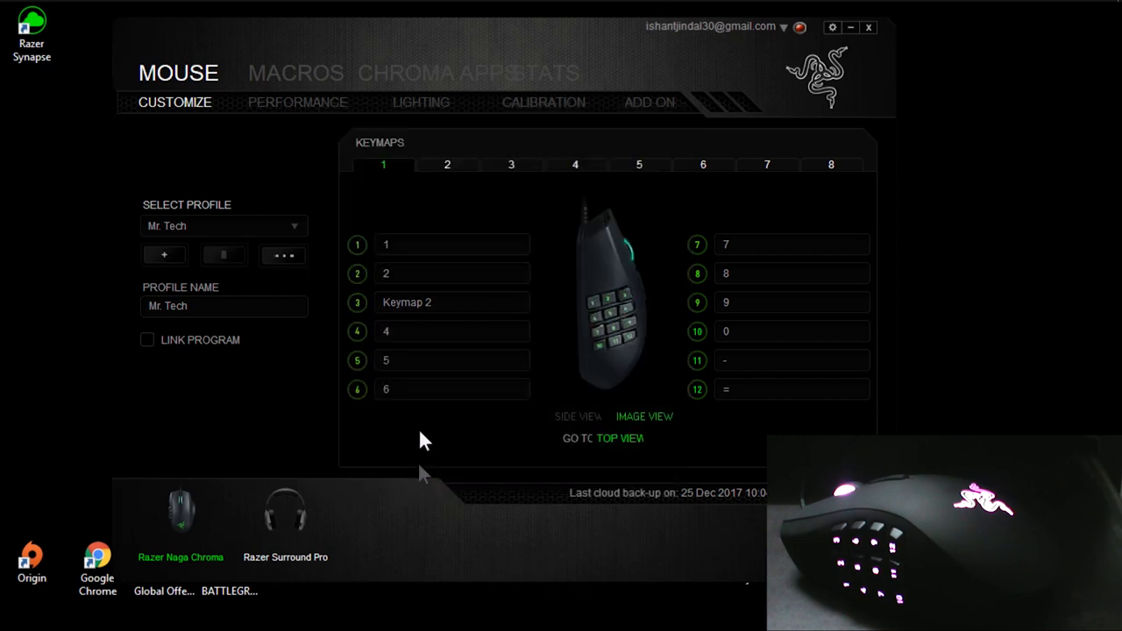
- Test side button 3 from keymap 1's top view and check the side buttons of keymap 2
click(616, 440)
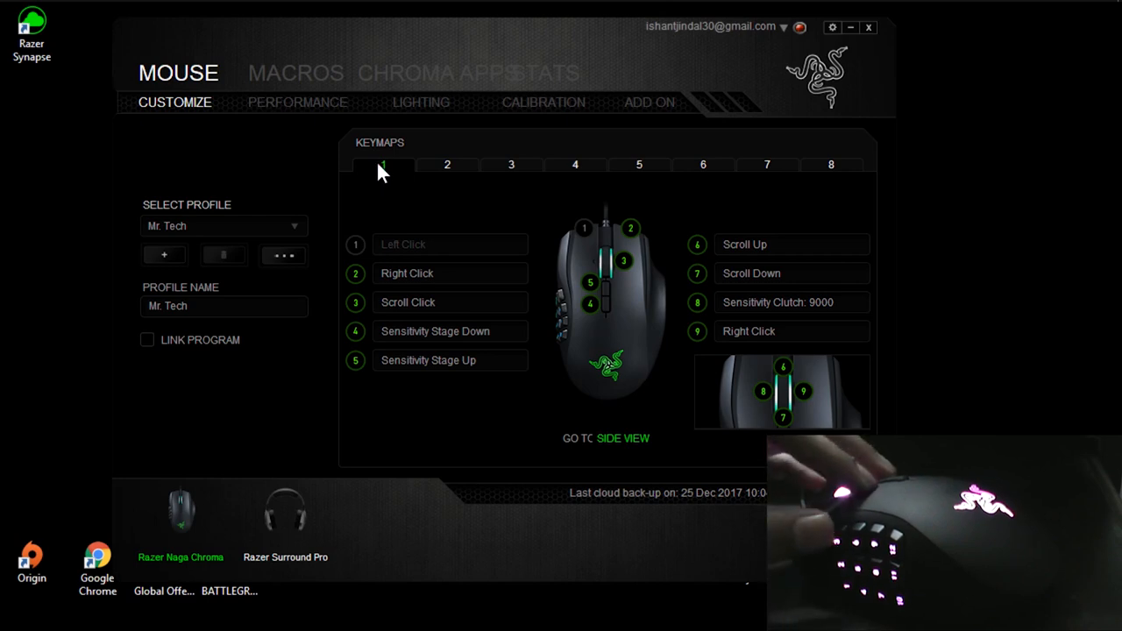
key(3)
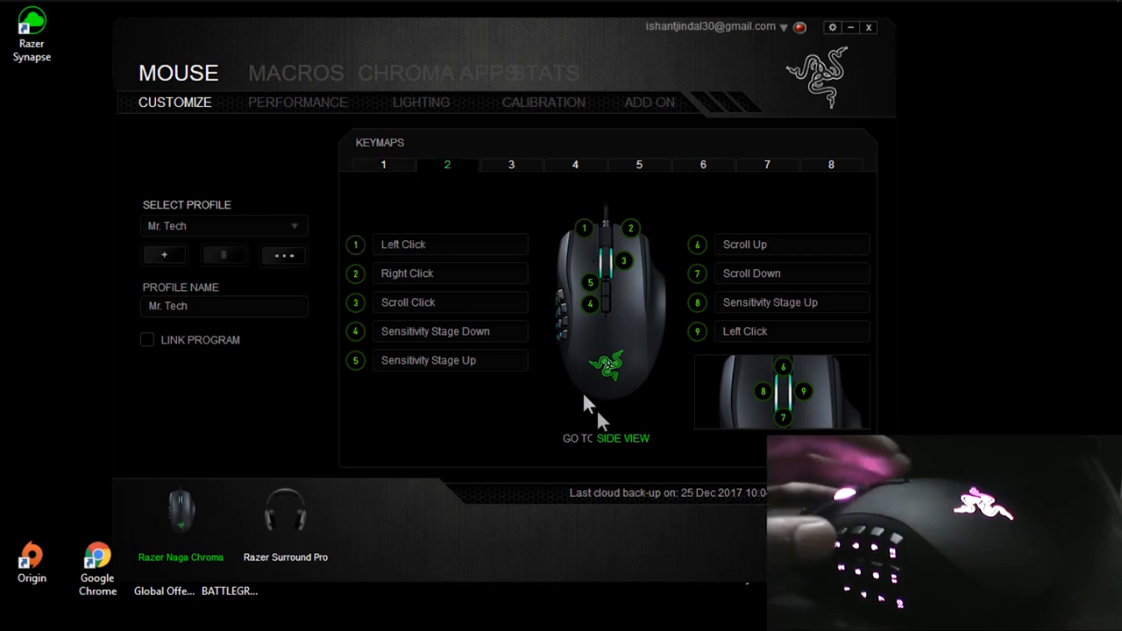
click(617, 439)
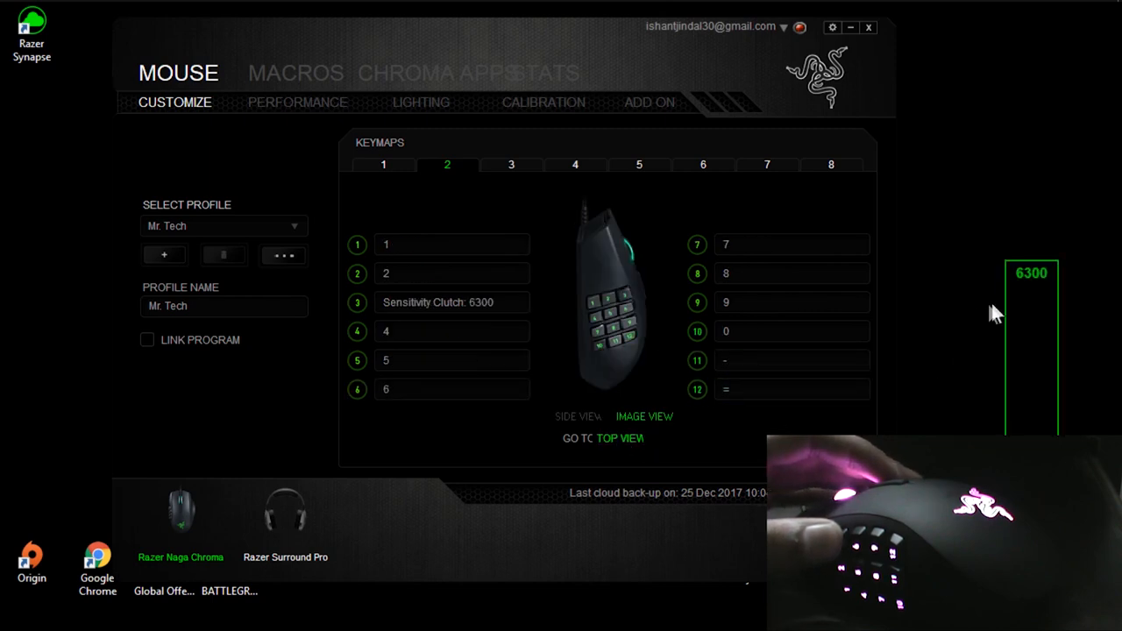
- Assign side button 2 in keymap 2 to Switch Keymap with Keymap 1 as target, save it and test it
click(417, 277)
click(504, 138)
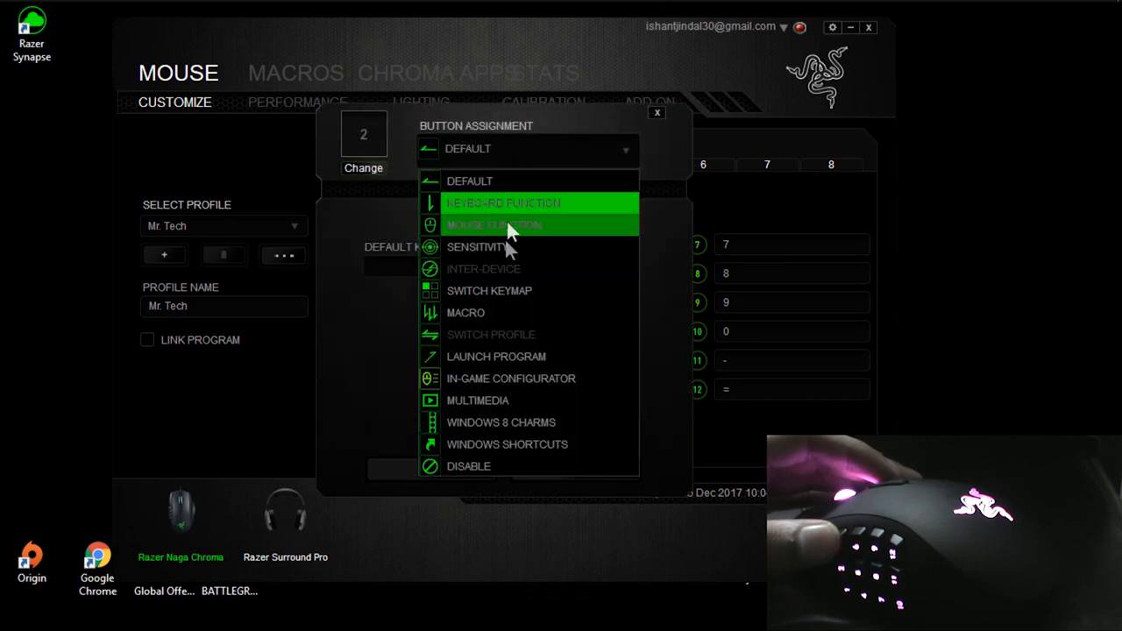
click(501, 292)
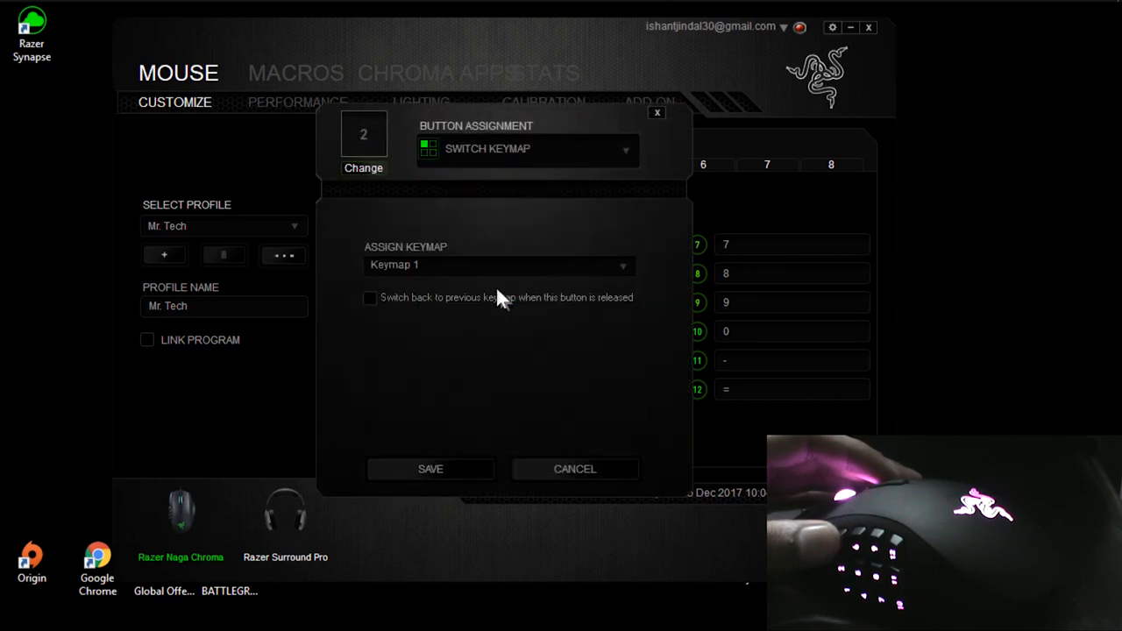
click(442, 477)
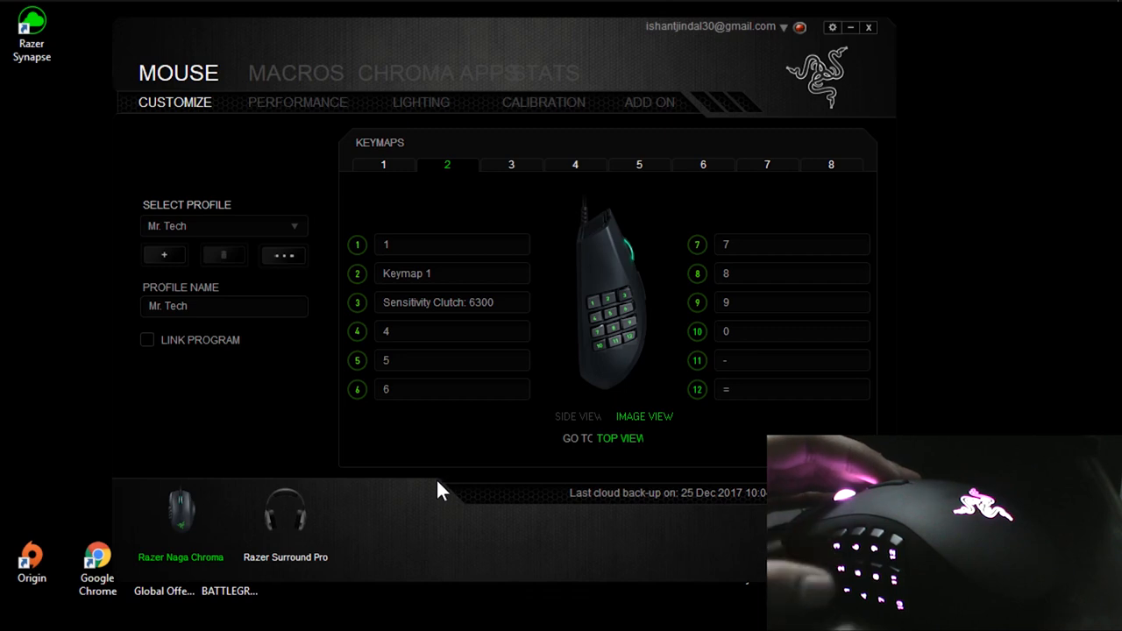
key(2)
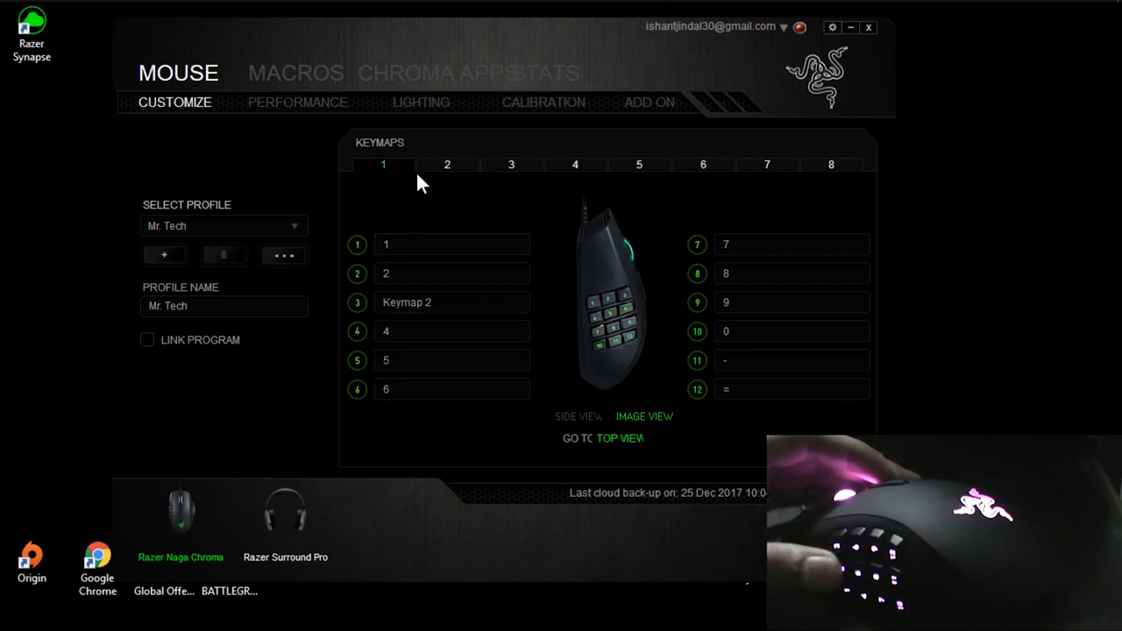
- Look through the side-button assignments of keymaps 1 to 8 and check the top view of keymap 4
click(440, 164)
click(389, 167)
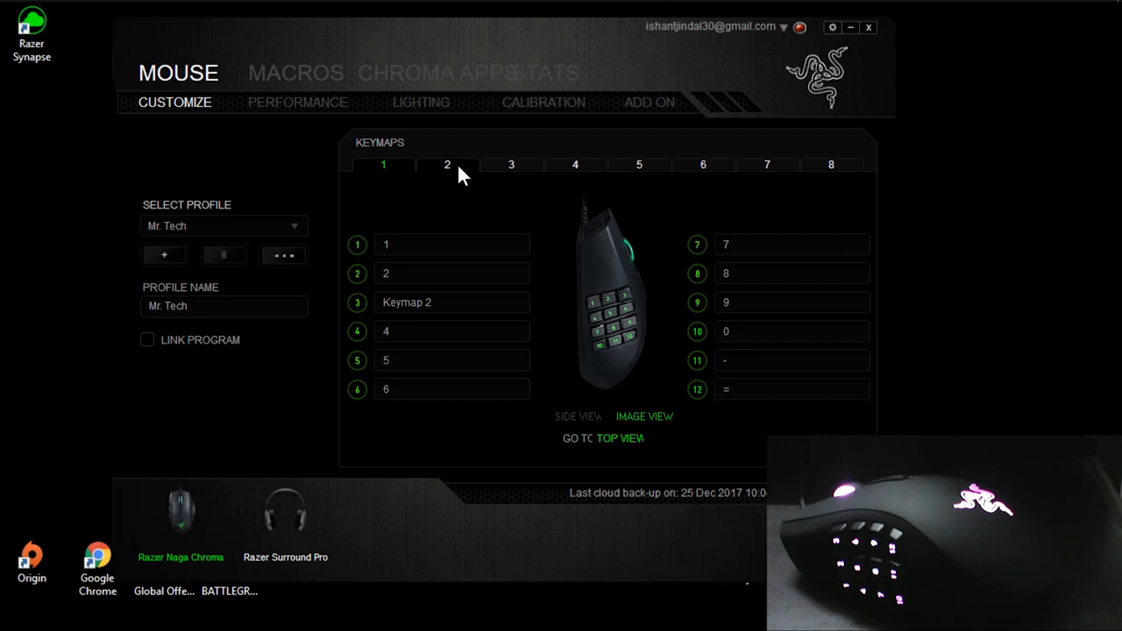
click(451, 164)
click(509, 167)
click(570, 167)
click(646, 165)
click(688, 164)
click(770, 164)
click(819, 165)
click(407, 166)
click(460, 170)
click(511, 167)
click(578, 164)
click(620, 437)
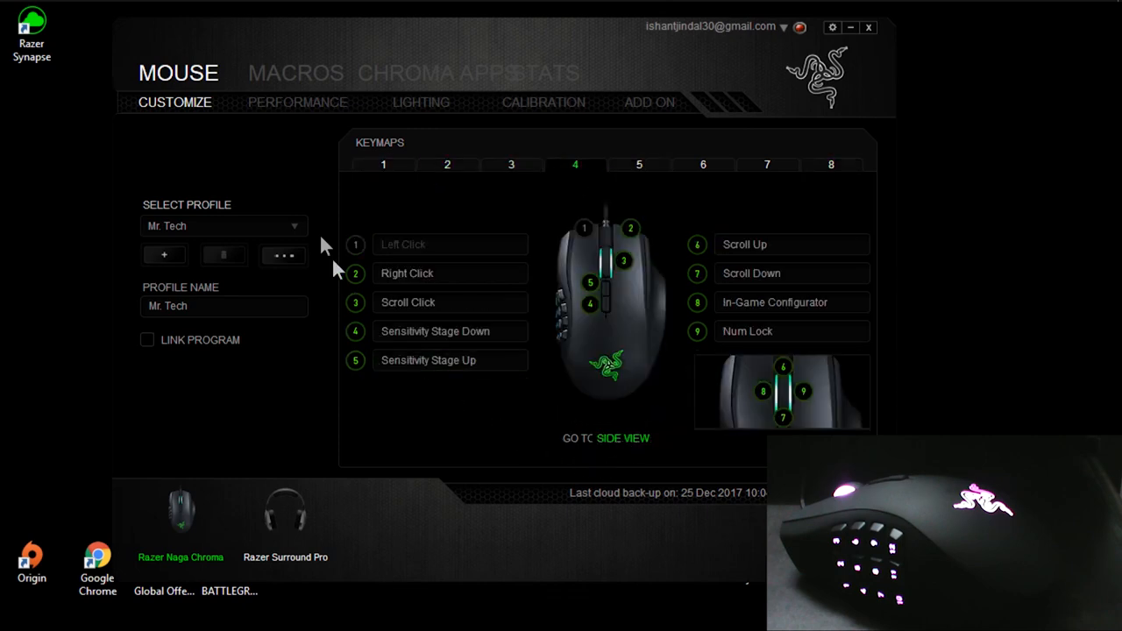
- In the performance settings, try a different DPI value and return the sensitivity to 4300
click(303, 103)
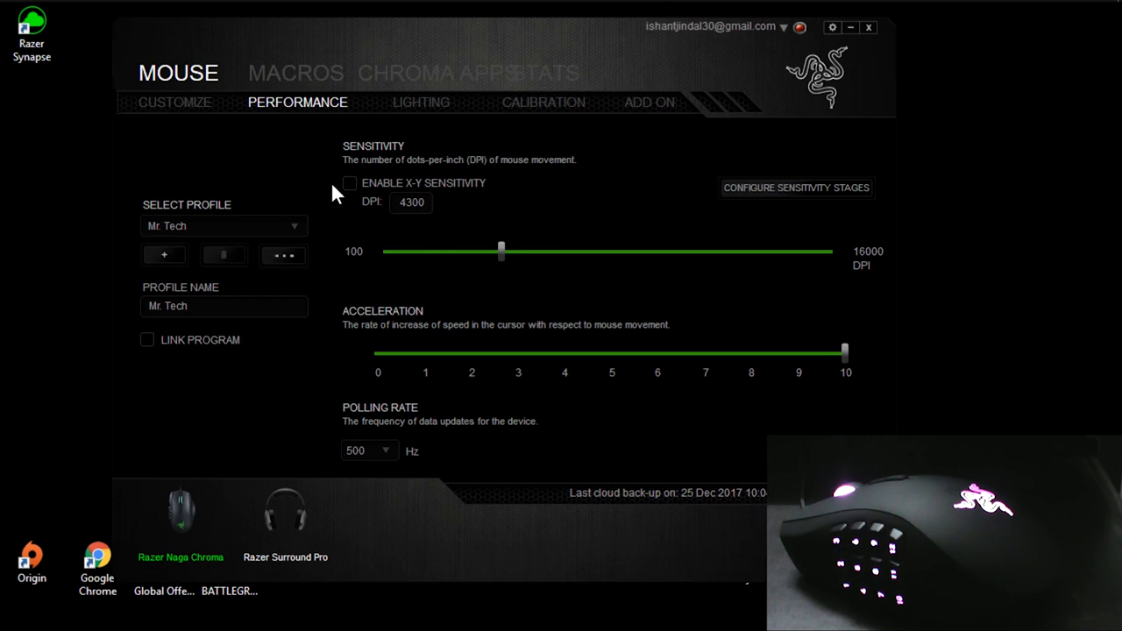
click(413, 201)
key(BackSpace)
key(BackSpace)
text(8)
drag(405, 253, 499, 269)
- Try separate X-Y sensitivity with X at about 5800, turn it off and return the DPI to 4300
click(349, 186)
drag(501, 251, 535, 248)
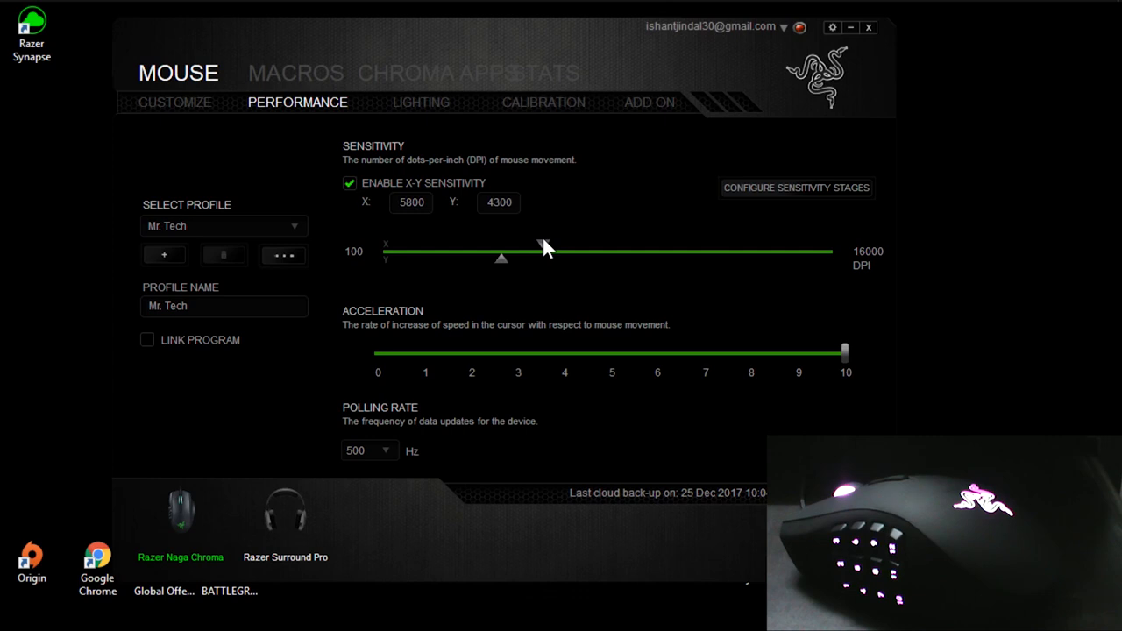
drag(507, 260, 474, 265)
drag(474, 266, 493, 253)
click(349, 184)
drag(480, 256, 501, 254)
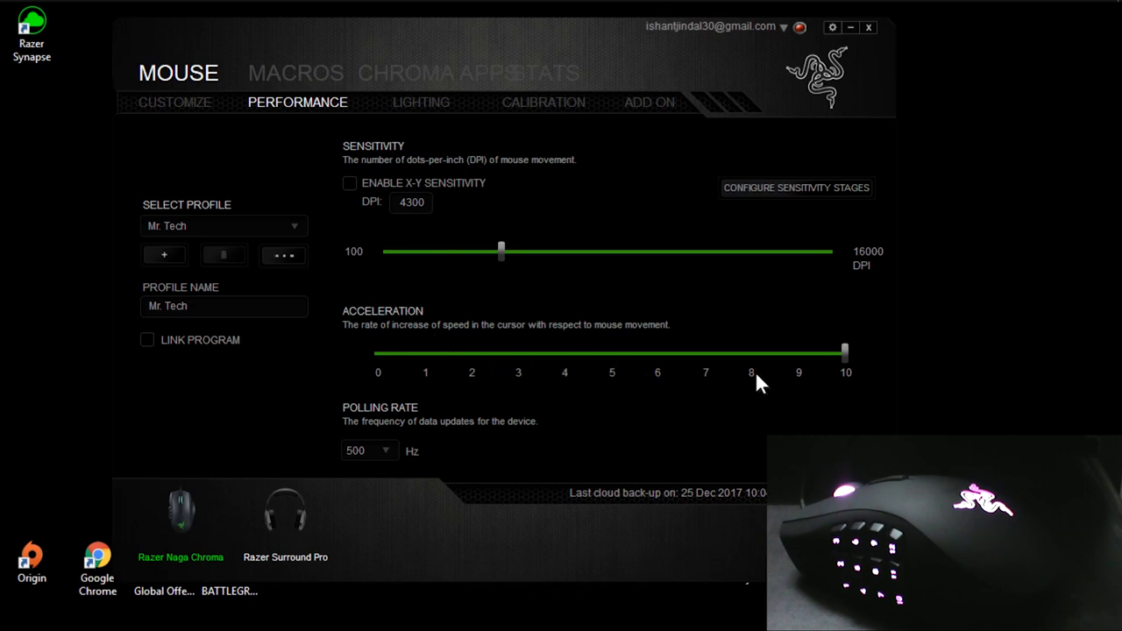
- Set the acceleration to 10 and open the sensitivity stage configuration to view the available numbers of stages
drag(774, 361, 886, 408)
click(793, 191)
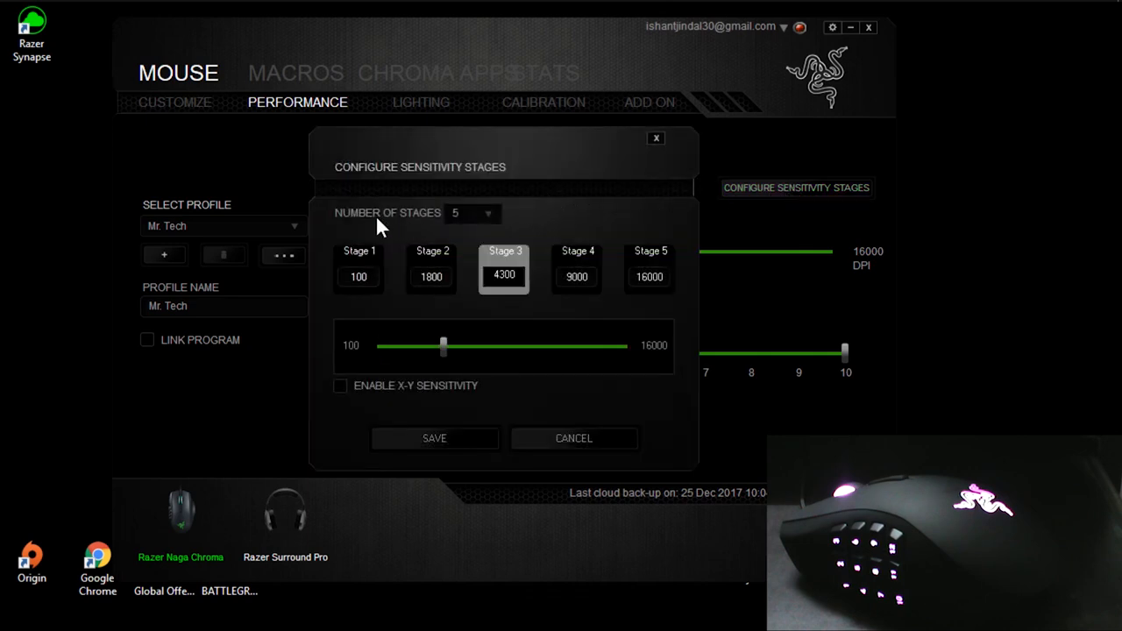
click(481, 215)
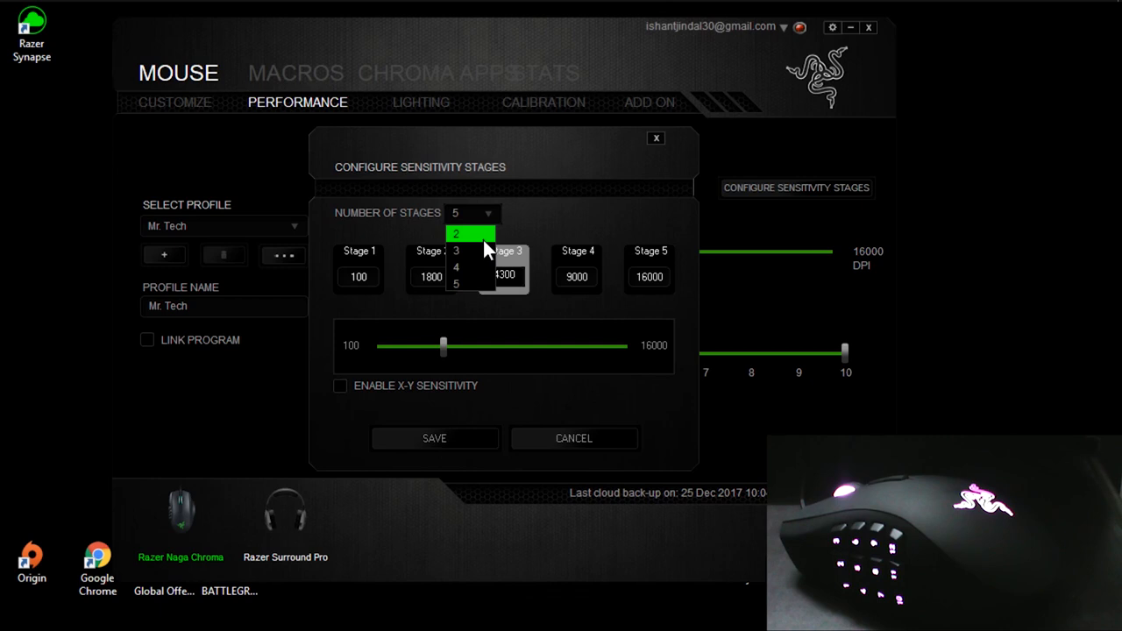
click(437, 230)
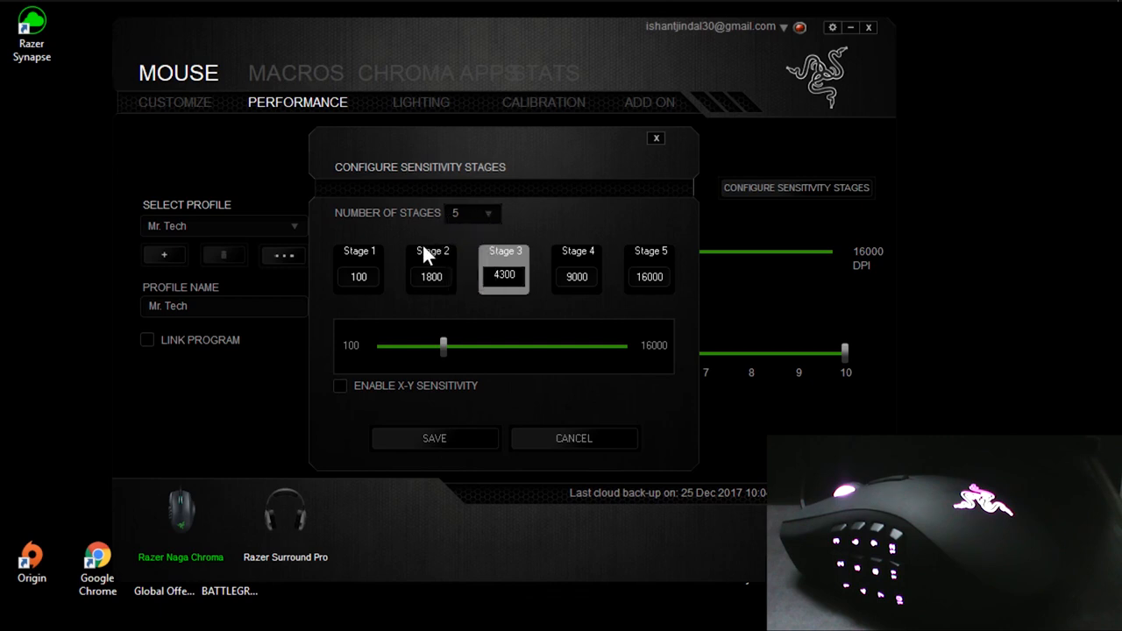
- Try 2 sensitivity stages and return the number of stages to 5
click(481, 214)
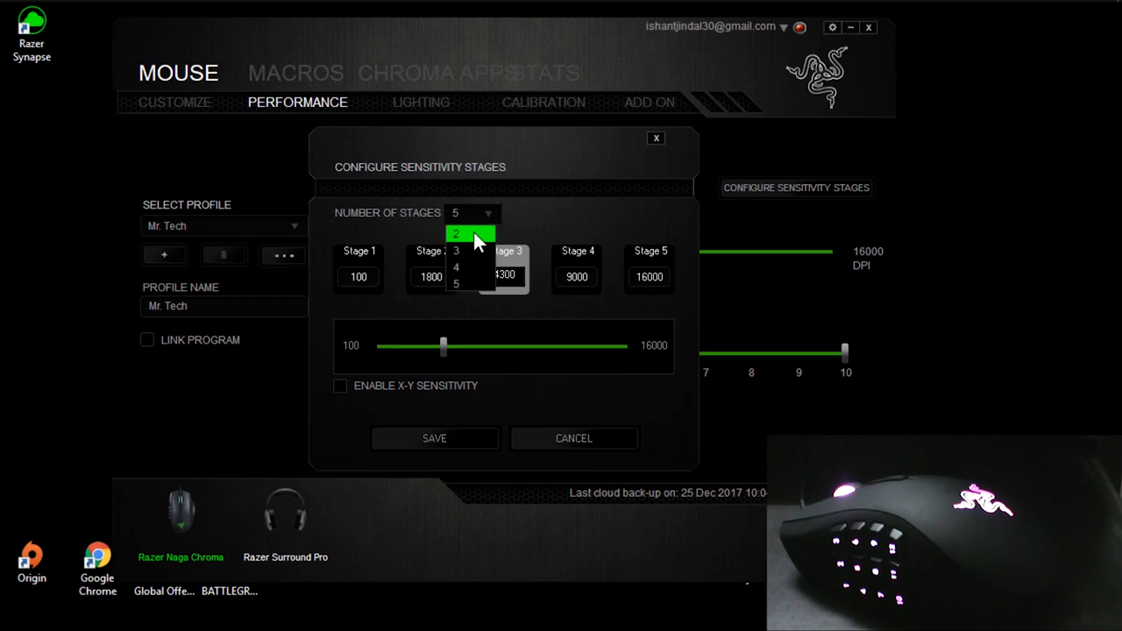
click(473, 233)
click(479, 213)
click(458, 282)
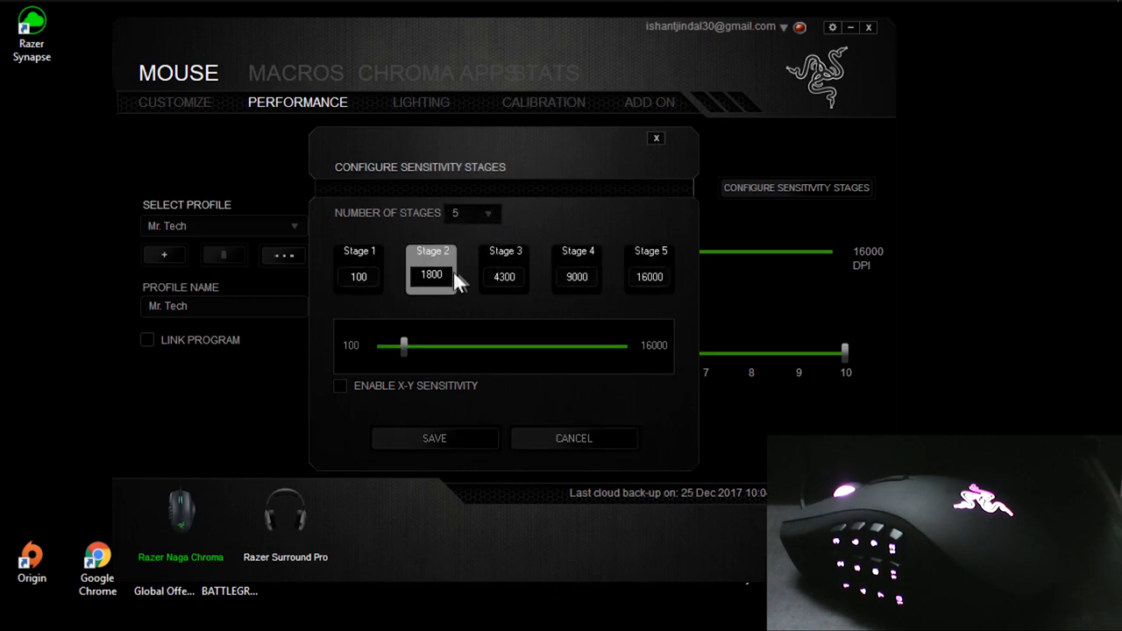
- Set sensitivity stage 1 to 500, edit the stage 2 value, and save the stages
click(360, 278)
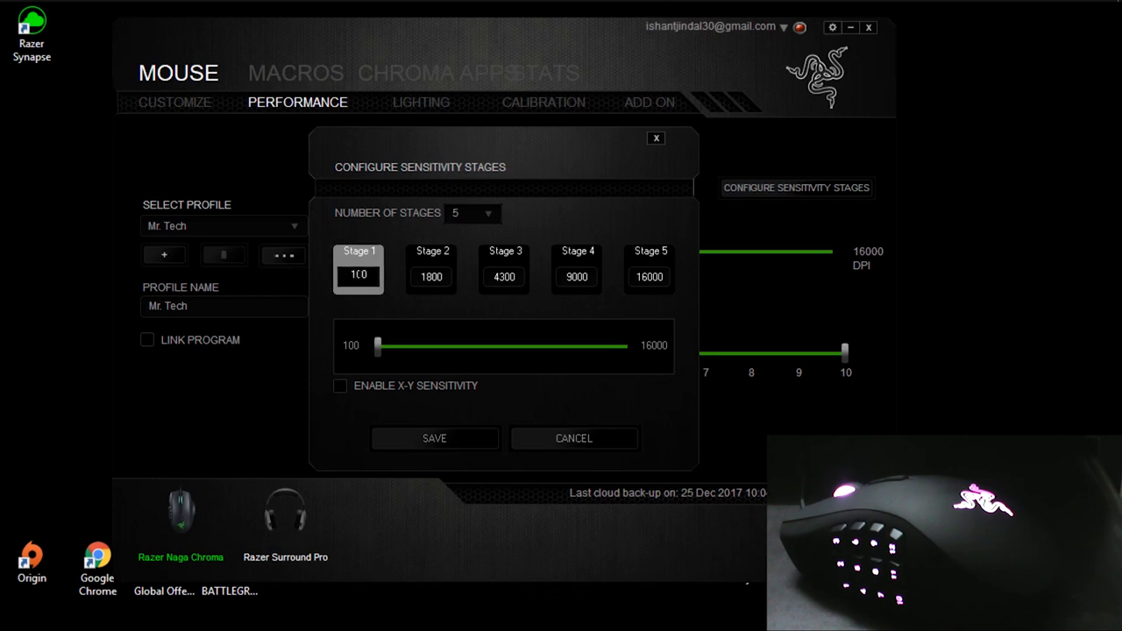
key(BackSpace)
text(5)
click(428, 279)
key(BackSpace)
text(8)
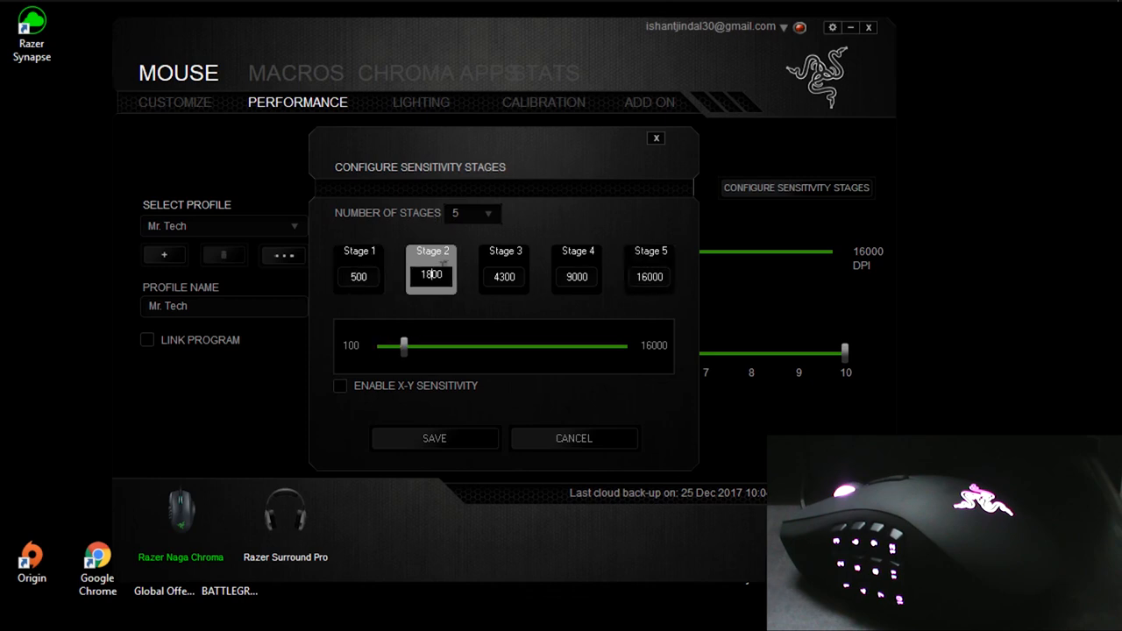
text(5)
click(442, 434)
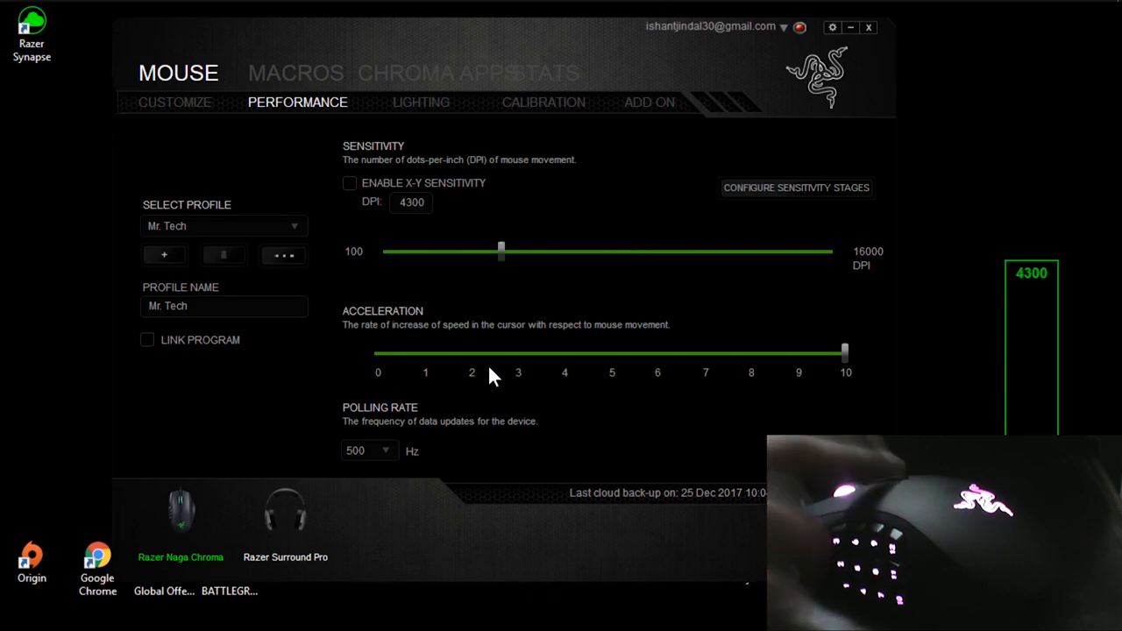
- Reduce the number of sensitivity stages to 2 and set the stage 2 value to 4300
click(780, 188)
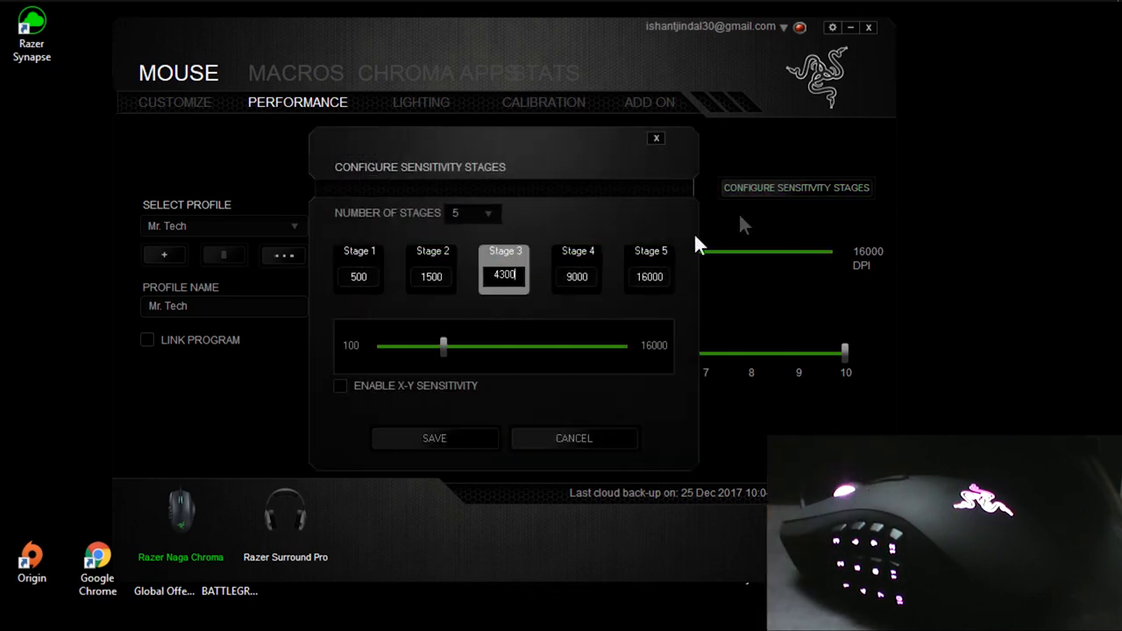
click(482, 218)
click(486, 241)
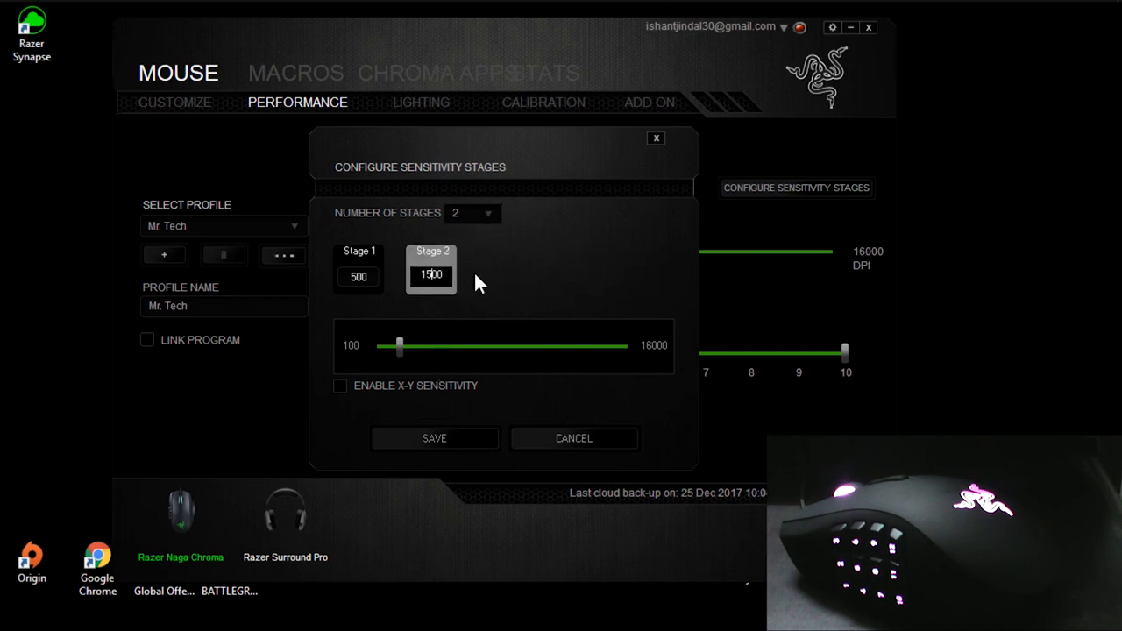
key(BackSpace)
key(BackSpace)
text(43)
- Try X-Y sensitivity on stages 1 and 2, turn it off for both and save the stages
click(340, 386)
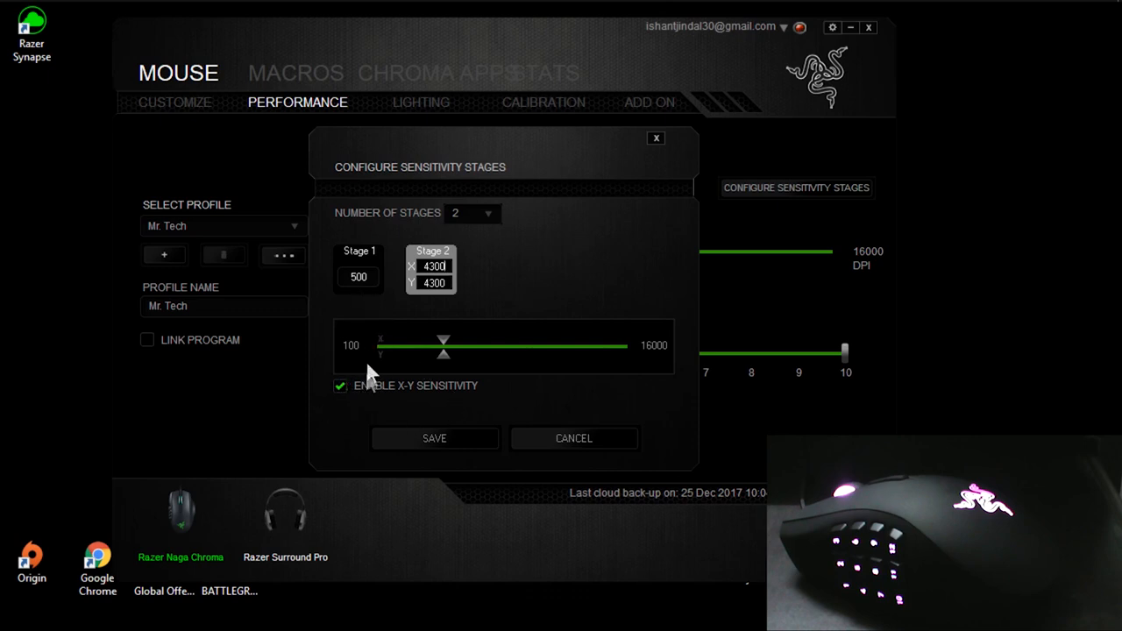
click(357, 277)
click(340, 386)
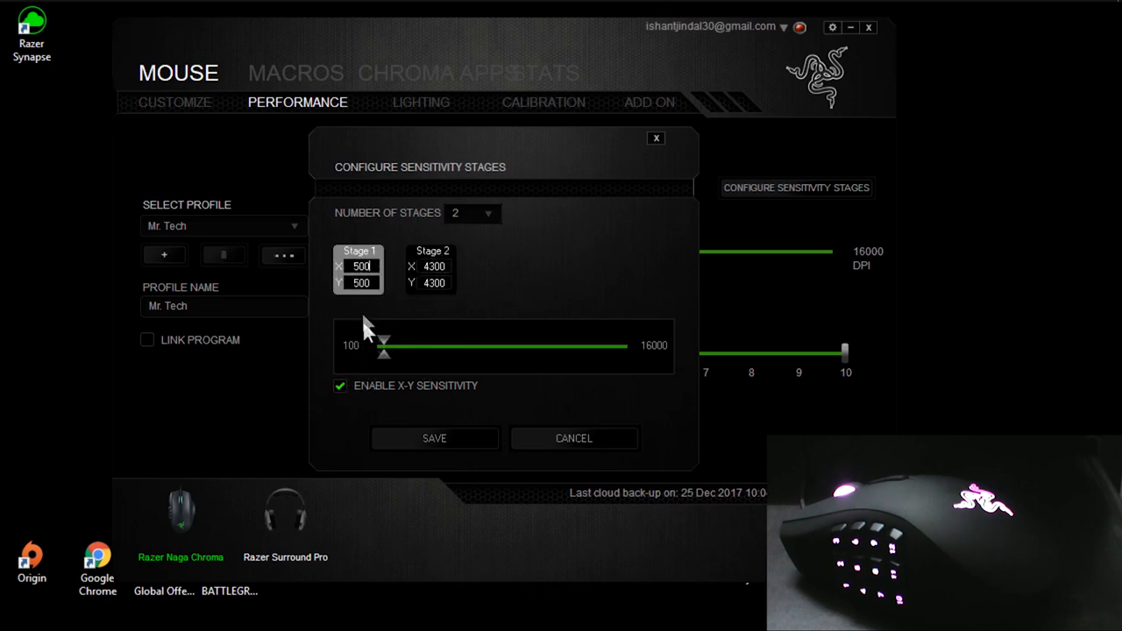
click(340, 386)
click(427, 256)
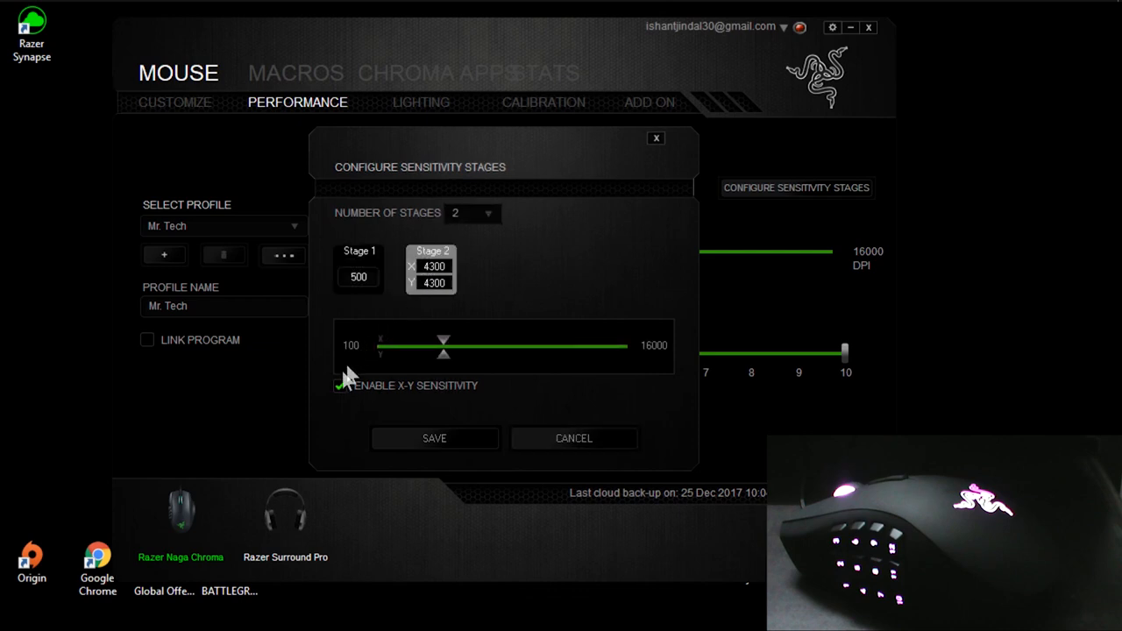
click(338, 385)
click(337, 386)
click(340, 385)
click(408, 440)
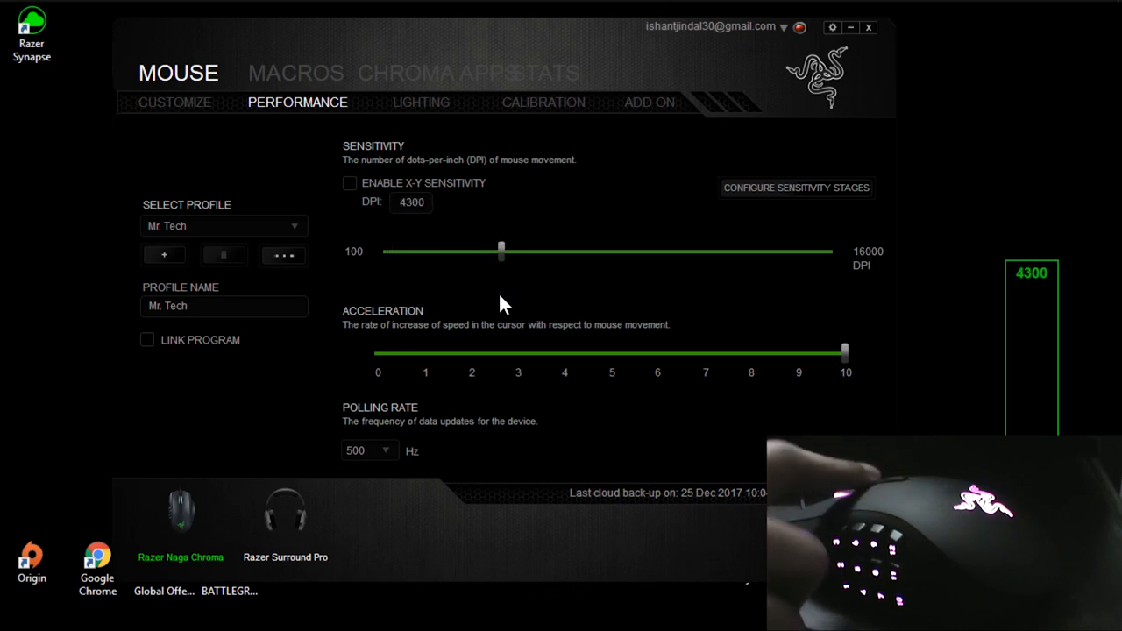
- Set the number of sensitivity stages to 5, change stage 2 to 1800 and save
click(786, 194)
click(481, 215)
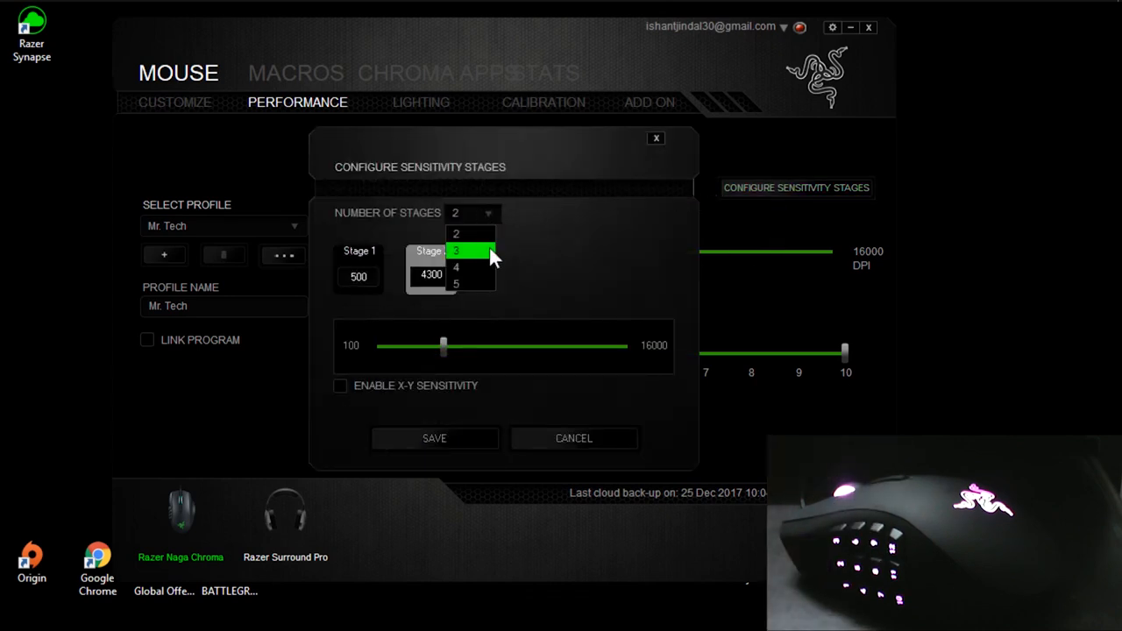
click(476, 275)
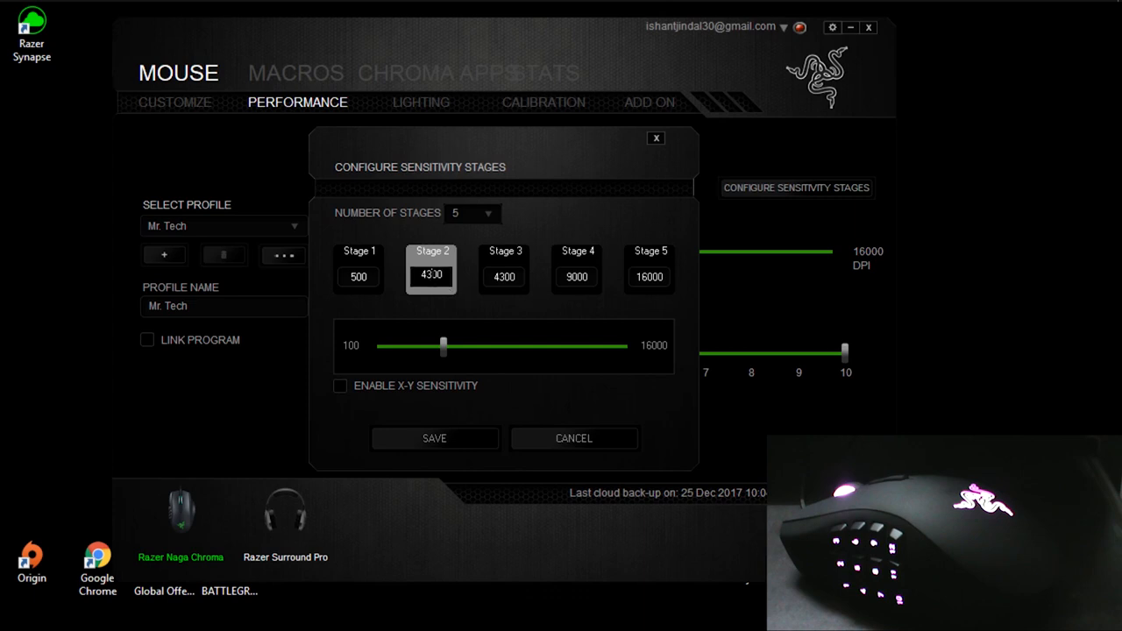
key(BackSpace)
key(BackSpace)
text(180)
key(BackSpace)
click(441, 431)
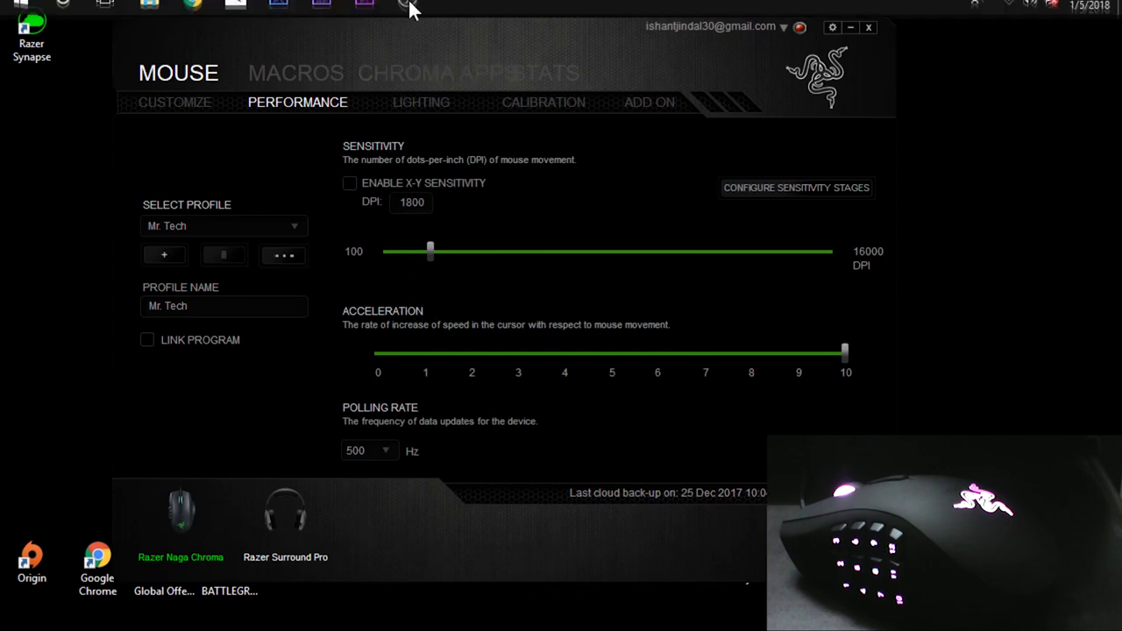
click(406, 13)
click(406, 12)
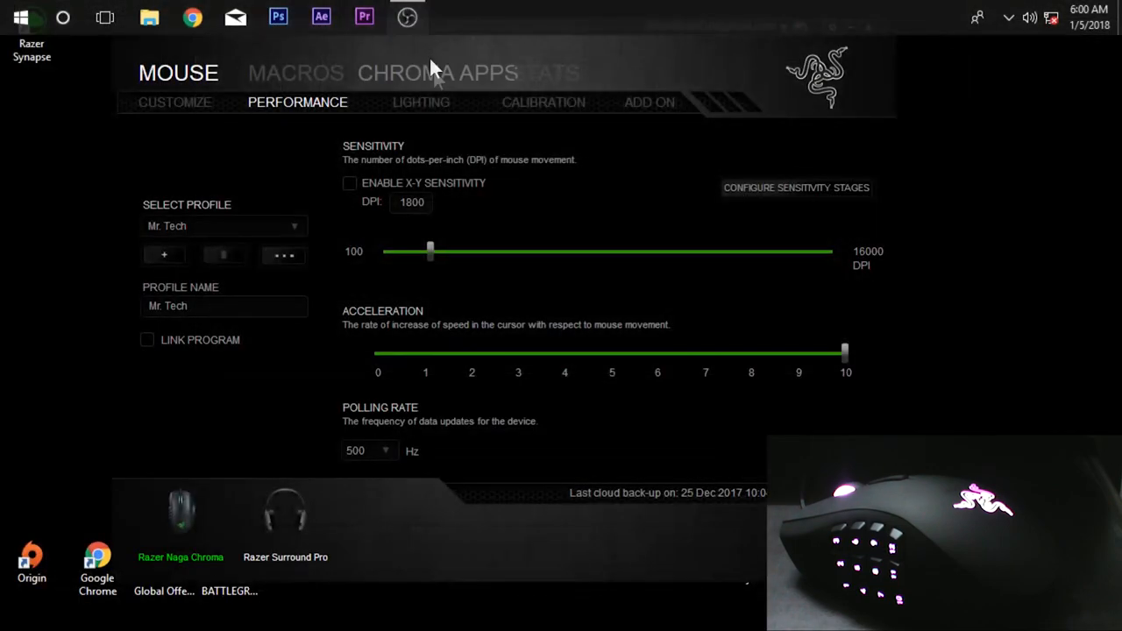
- Open the lighting settings and look through the thumbgrid, logo and scroll wheel zones
click(428, 103)
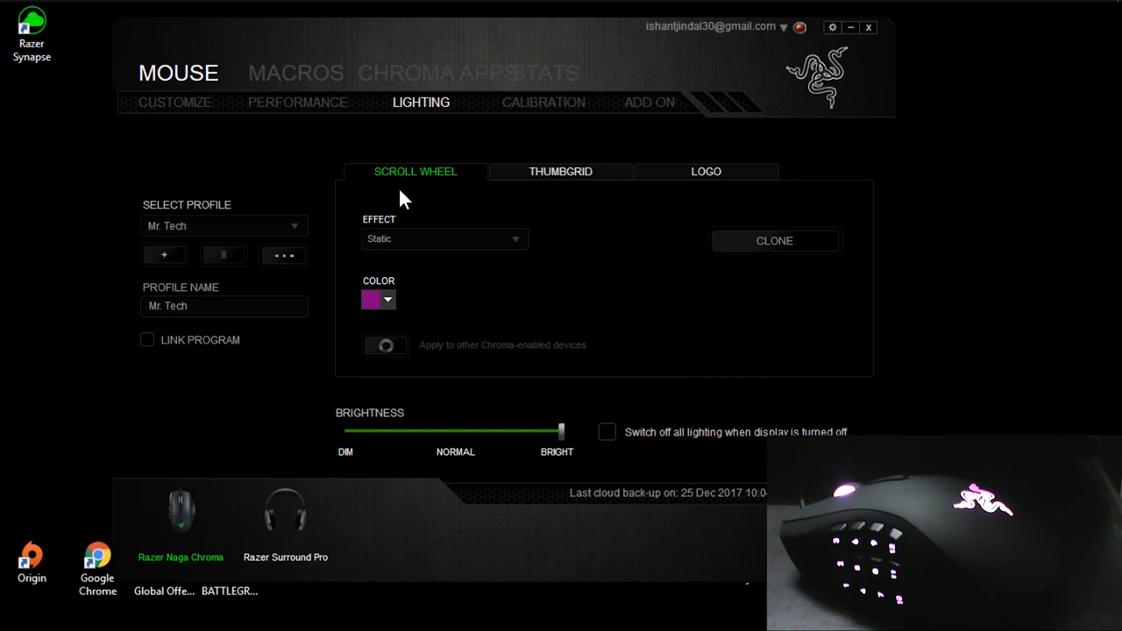
click(553, 183)
click(714, 184)
click(453, 177)
- Try the Breathing effect on the scroll wheel and set its Color 1 to white
click(497, 244)
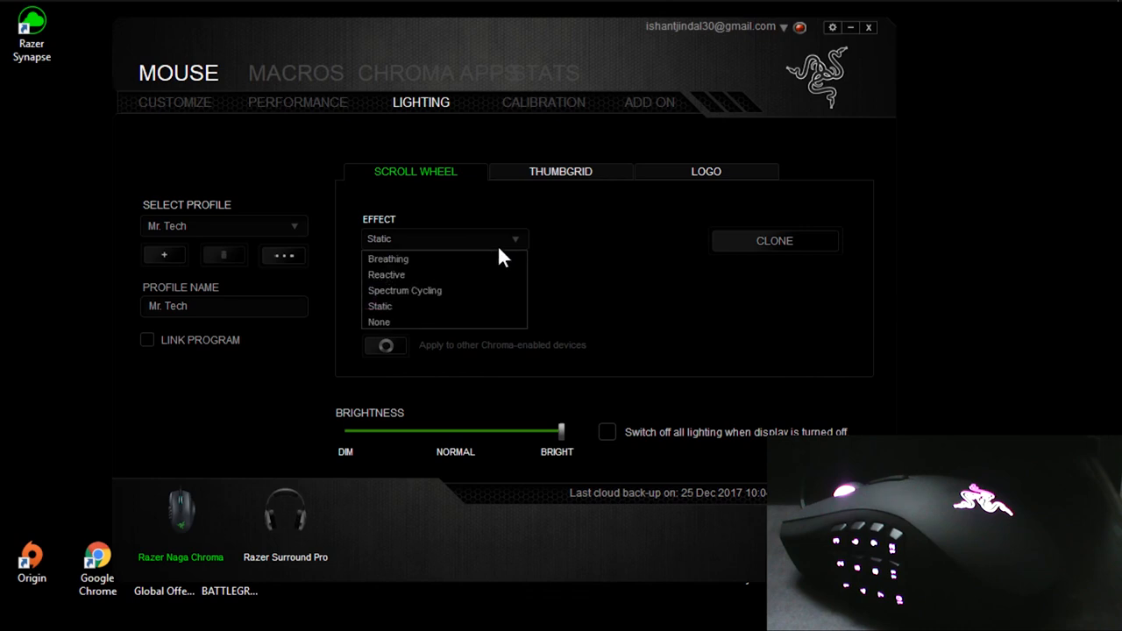
click(408, 261)
click(385, 303)
click(396, 303)
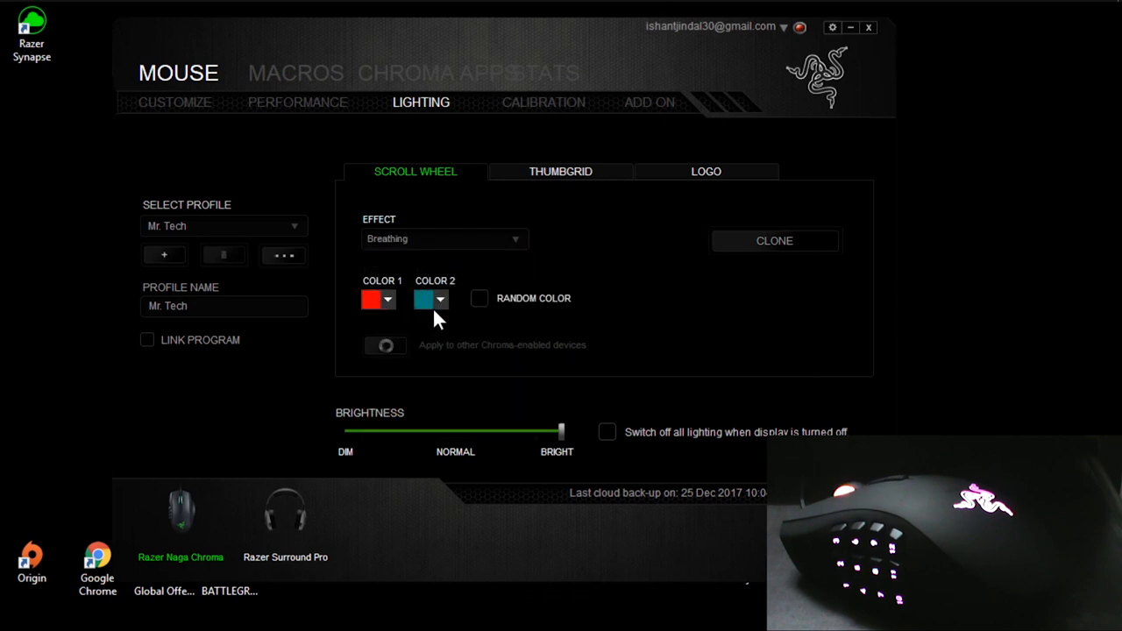
click(389, 300)
click(377, 323)
- View the Color 2 choices for the scroll wheel's Breathing effect and enable Random Color
click(438, 299)
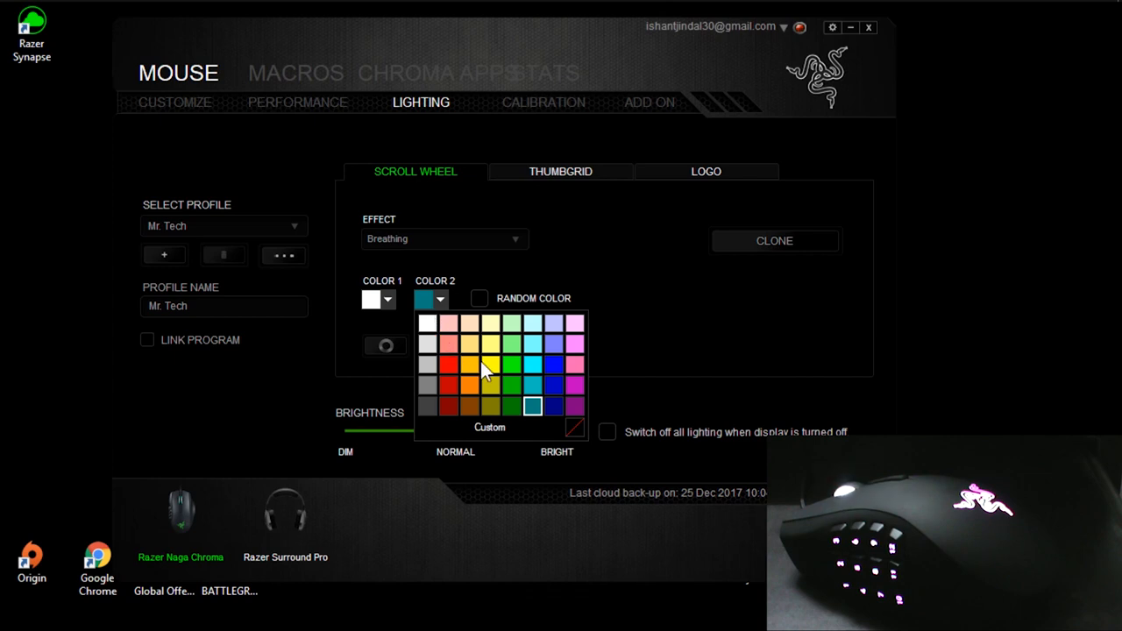
click(670, 349)
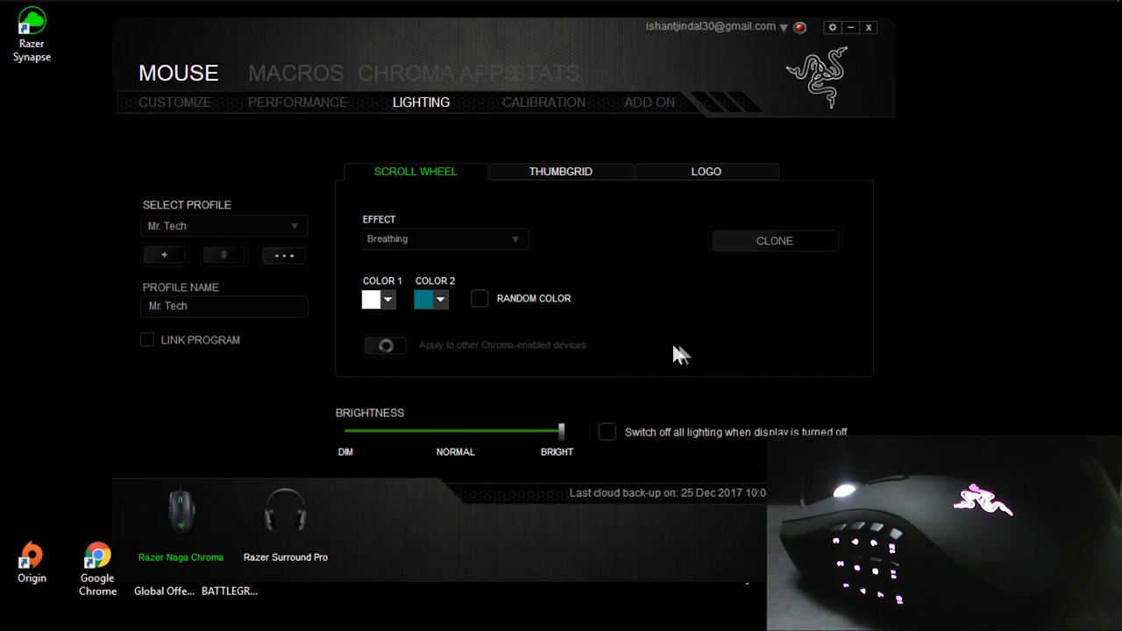
click(480, 297)
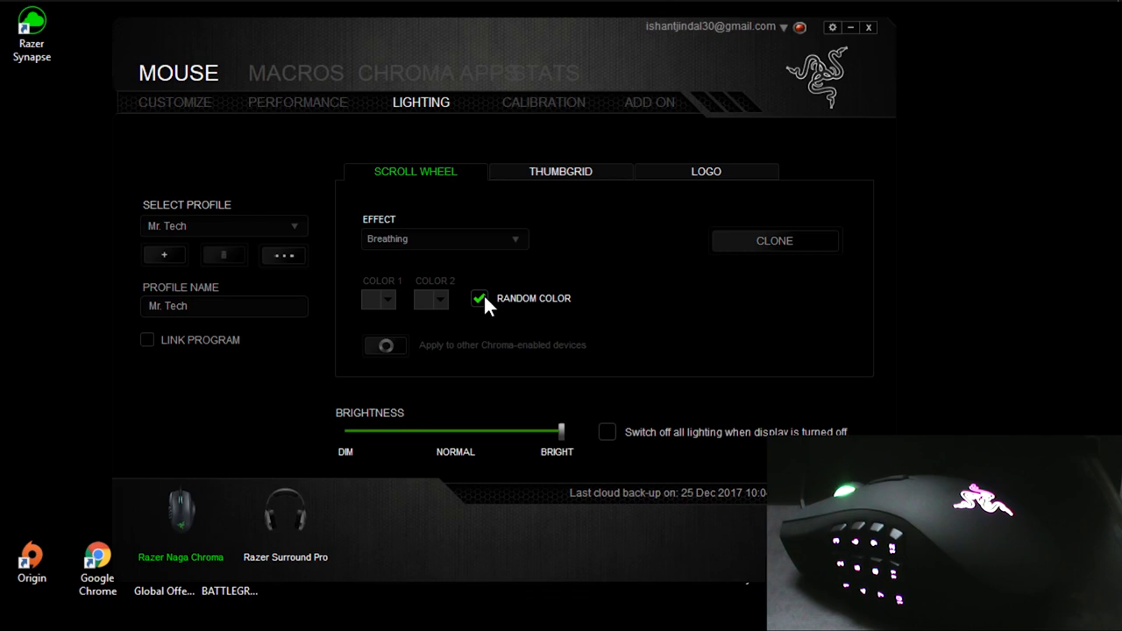
- Try the Reactive effect on the scroll wheel with a light pink color
click(491, 245)
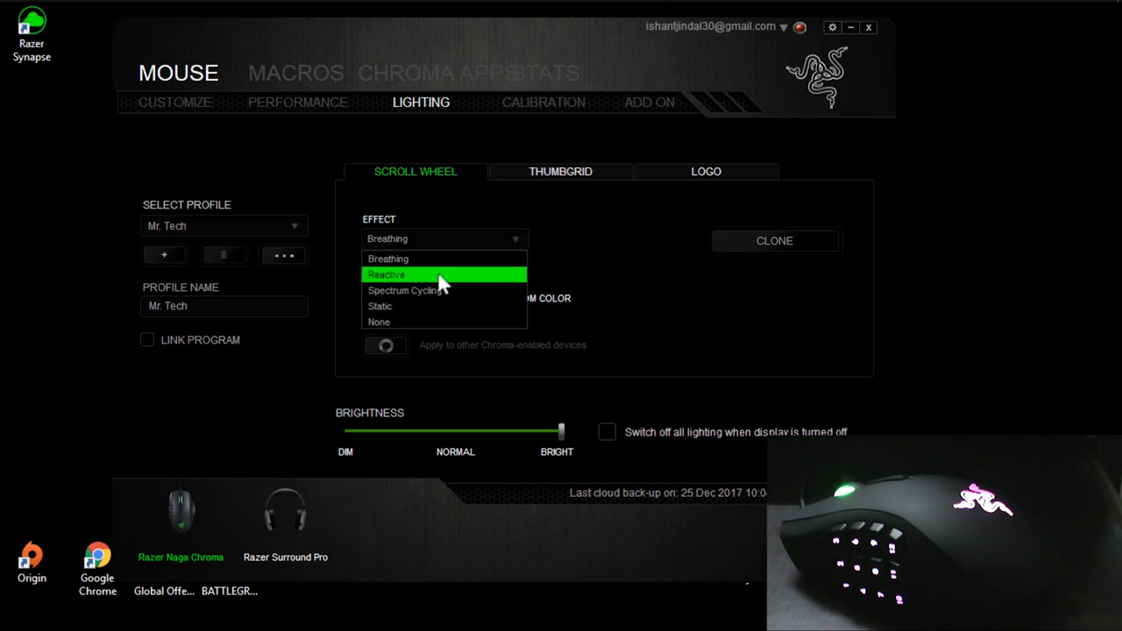
click(434, 272)
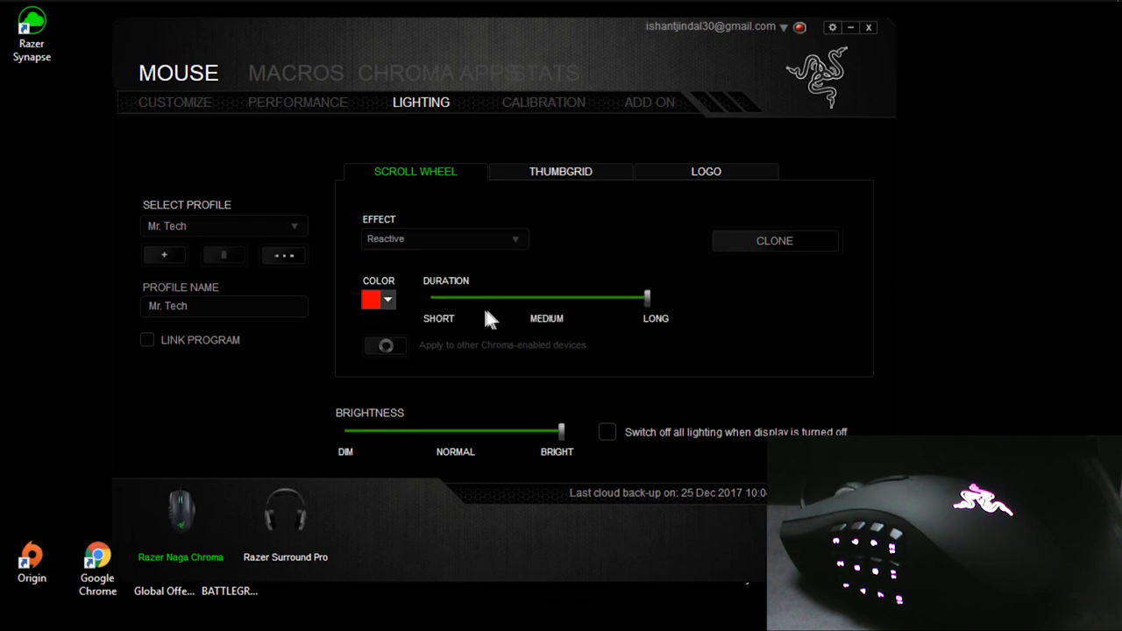
click(387, 300)
click(394, 325)
click(388, 300)
click(395, 323)
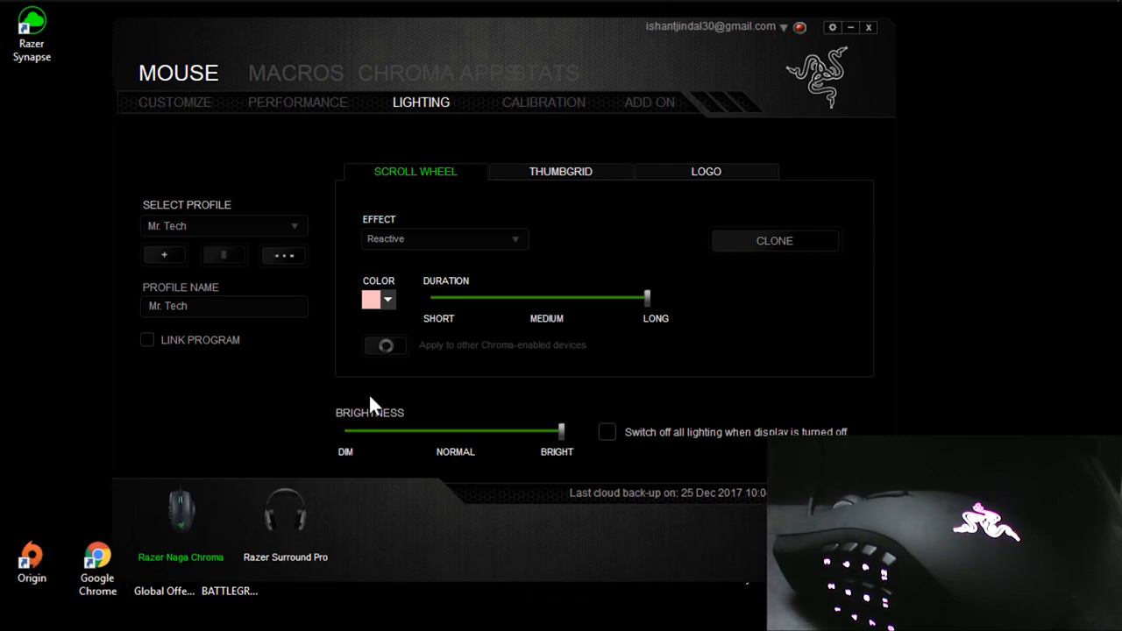
- Change the scroll wheel's Reactive color to amber and set its duration to Long
click(388, 300)
click(408, 367)
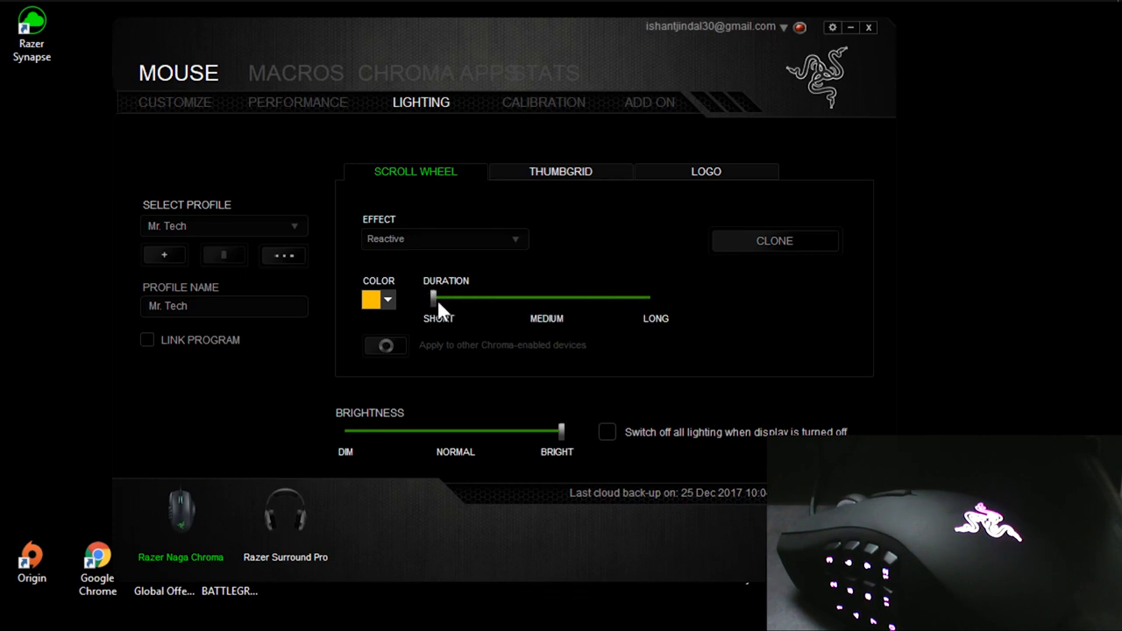
drag(433, 299, 660, 296)
- Try the Spectrum Cycling effect on the scroll wheel and view the other available effects
click(492, 237)
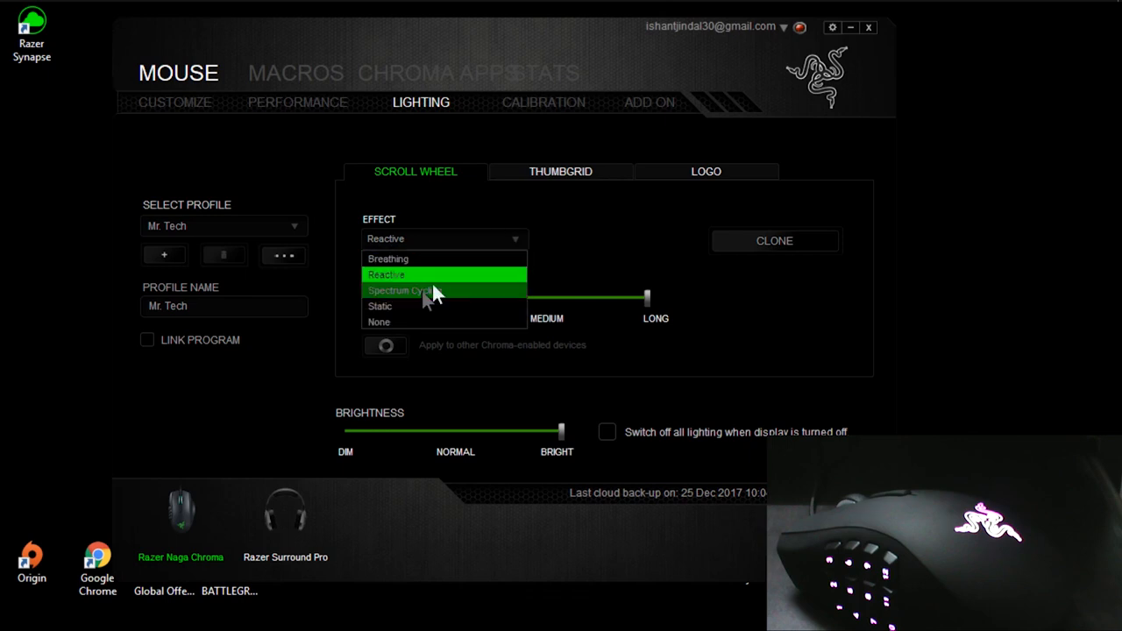
click(410, 284)
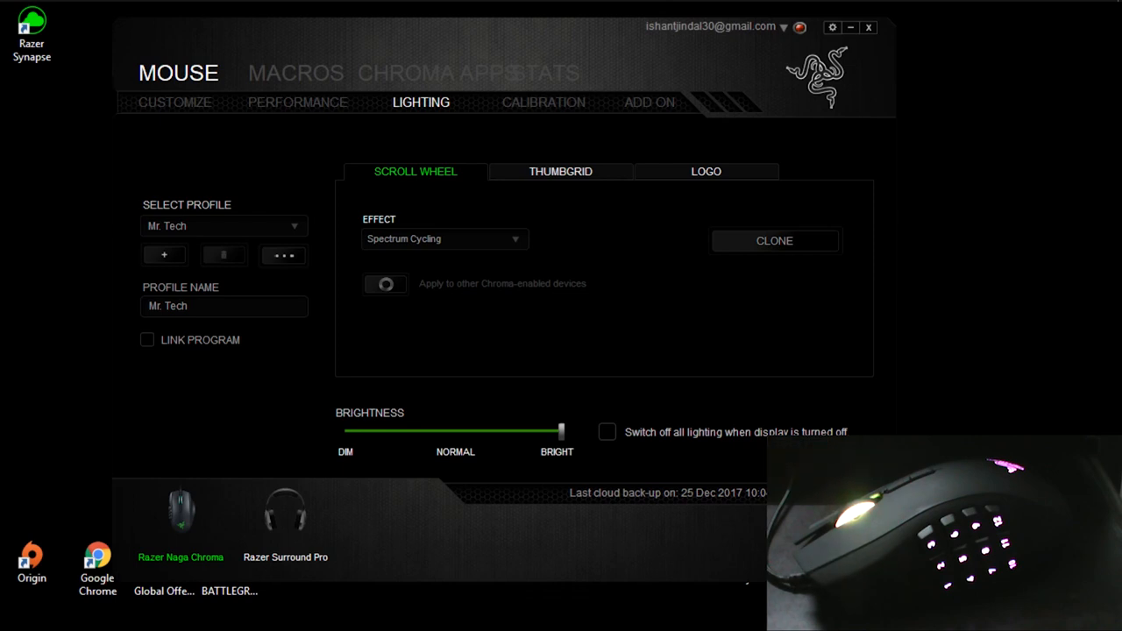
click(468, 233)
click(392, 330)
- Set the scroll wheel effect to Static with the dark purple color
click(439, 236)
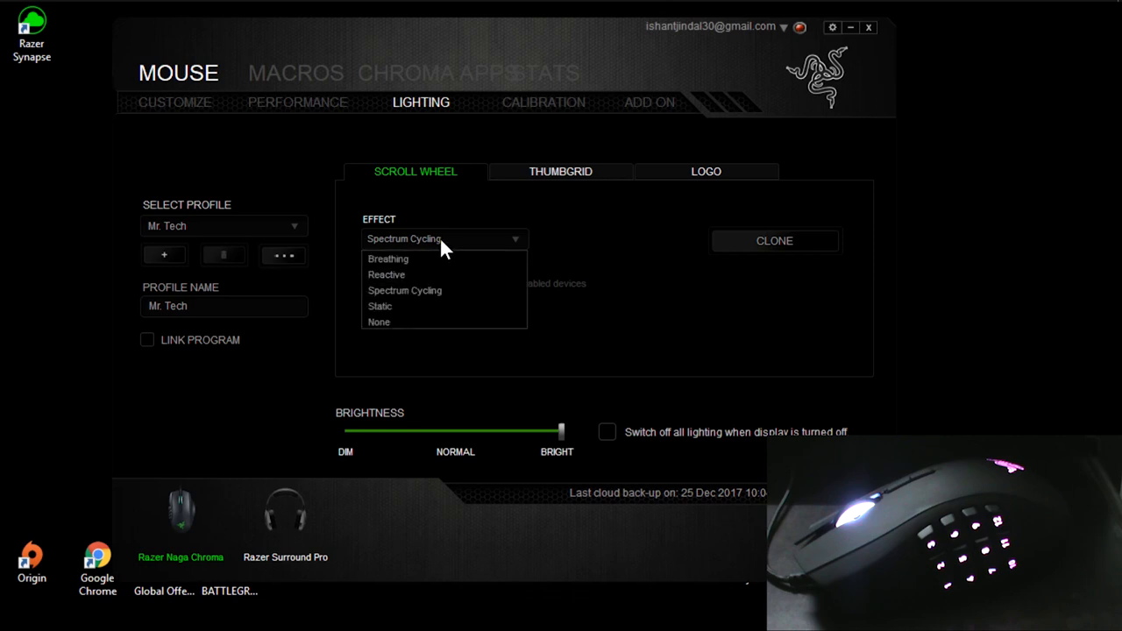
click(412, 307)
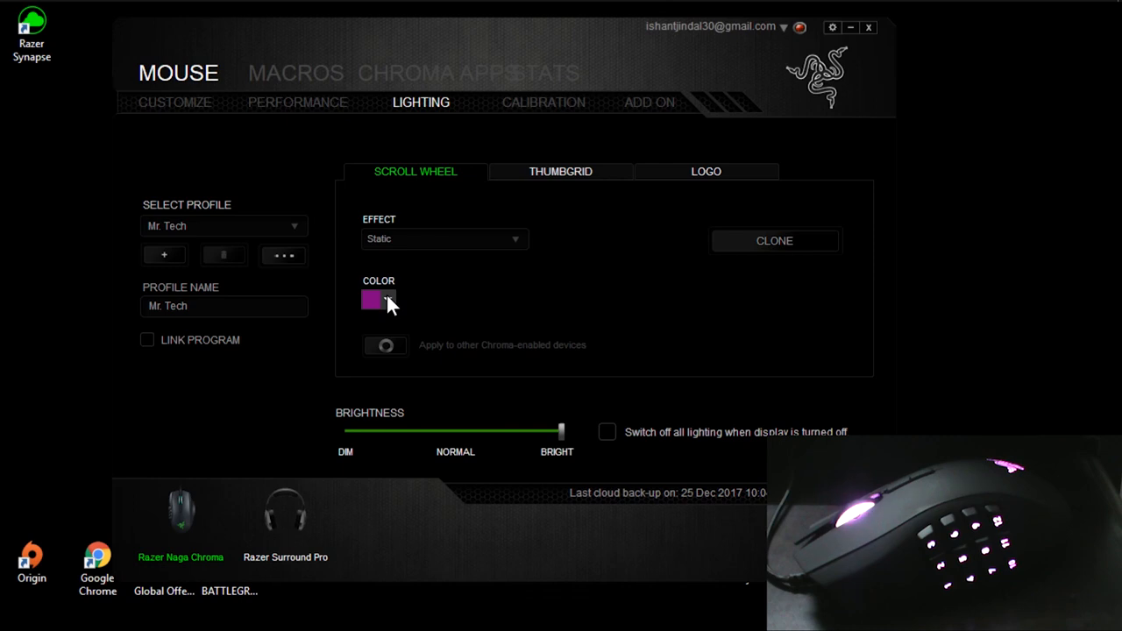
click(388, 299)
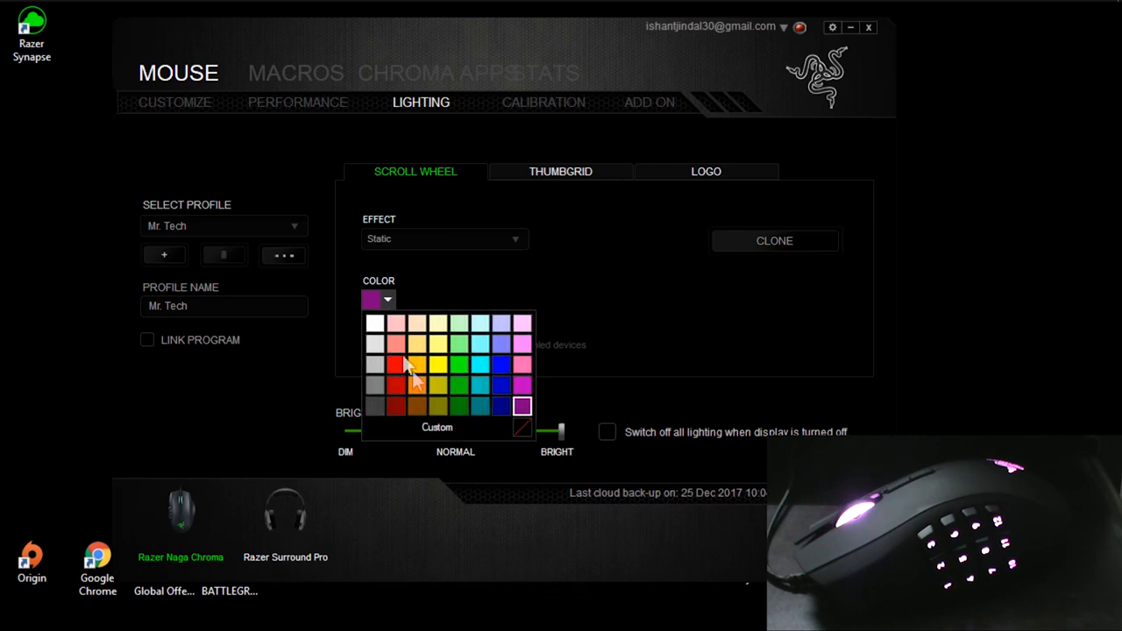
click(520, 404)
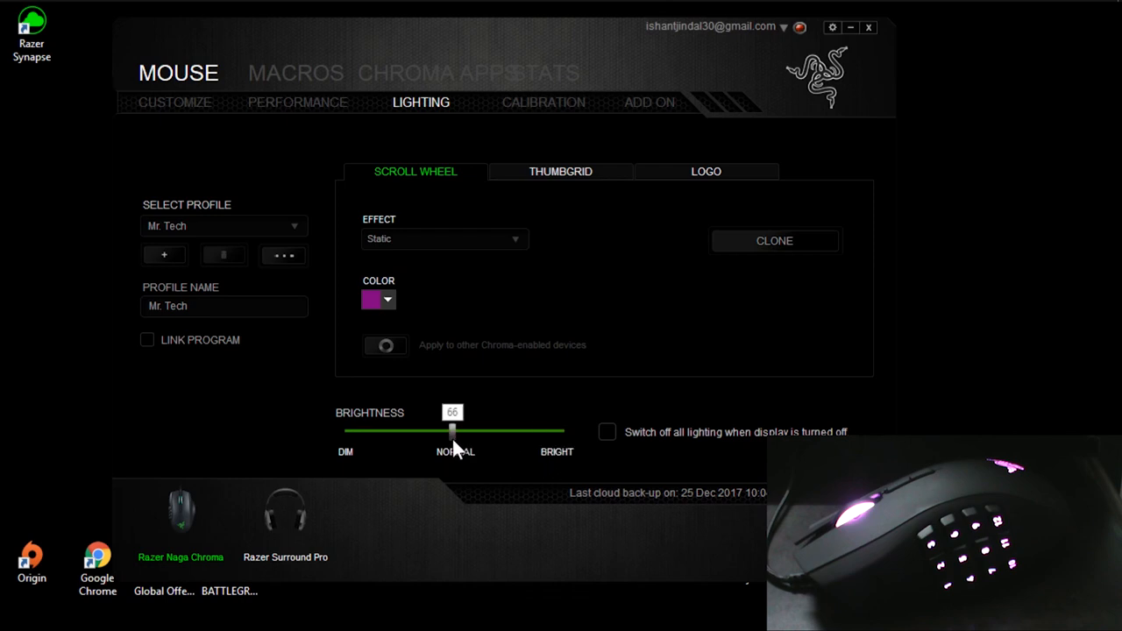
- Try lower lighting brightness levels and return the brightness to Bright
drag(455, 438, 512, 445)
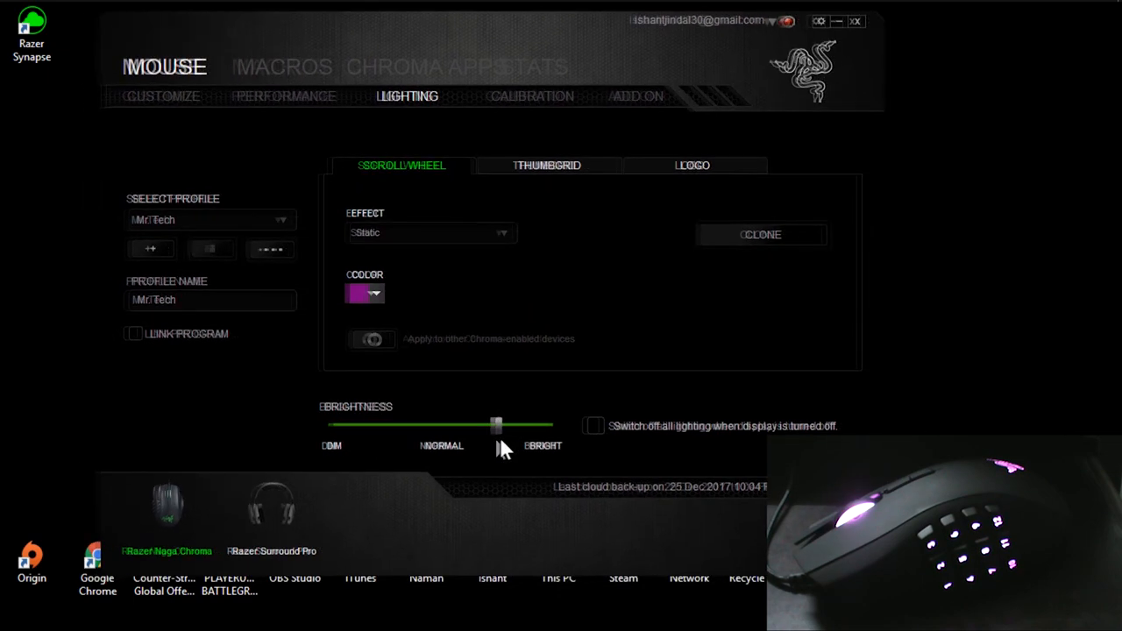
drag(498, 429, 579, 439)
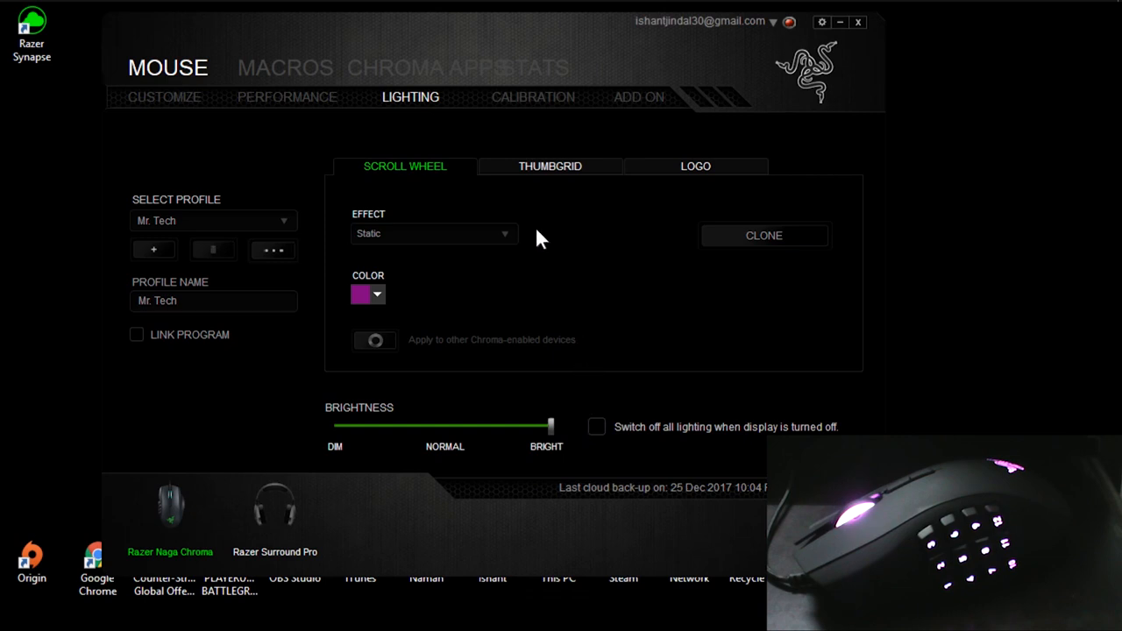
- Try the Reactive effect on the thumbgrid lighting
click(530, 169)
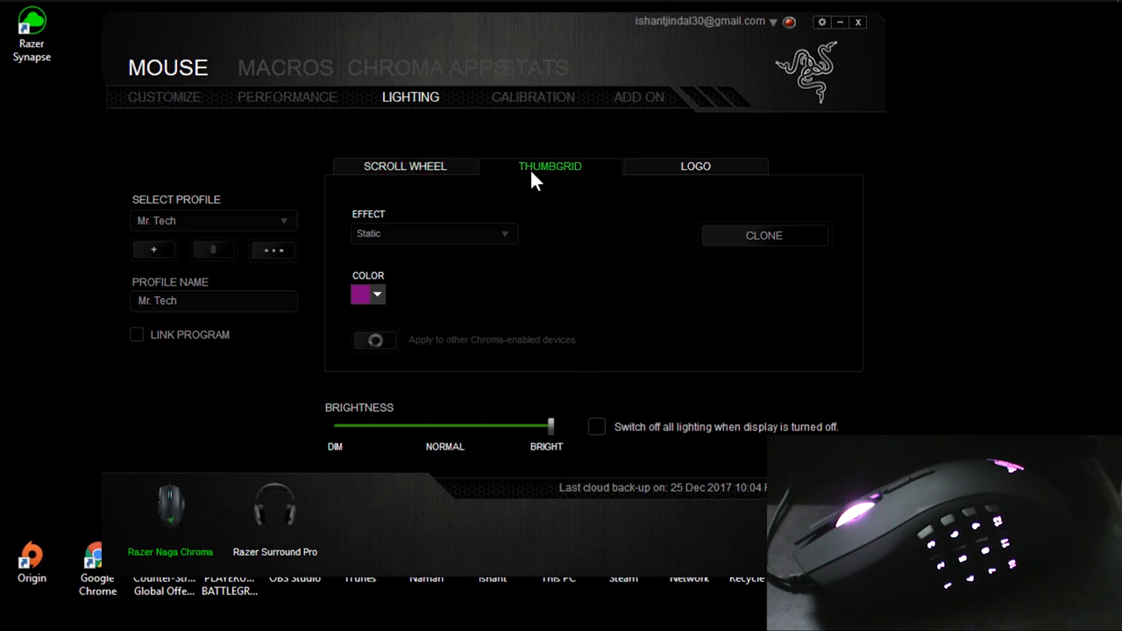
click(487, 235)
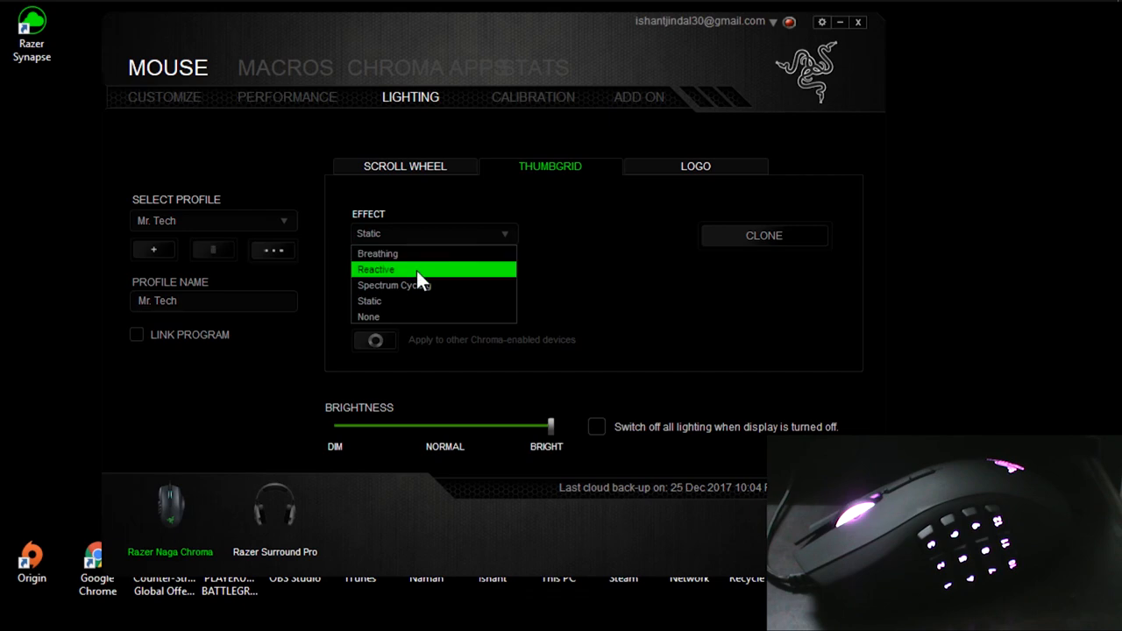
click(420, 268)
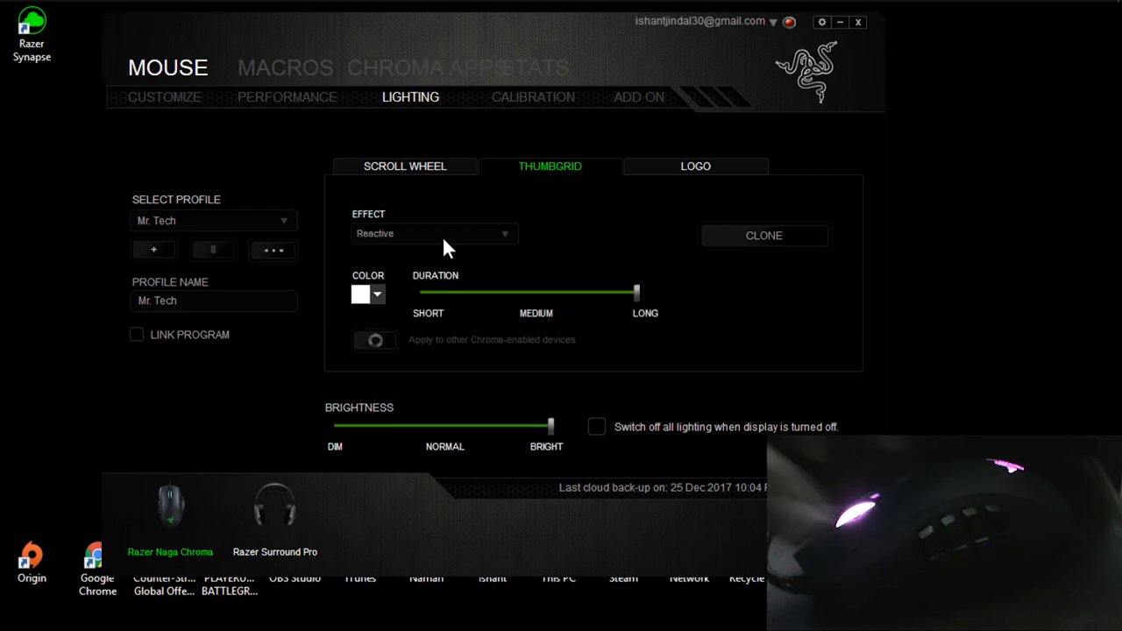
- Show the desktop and reopen the Razer Synapse window
click(1119, 10)
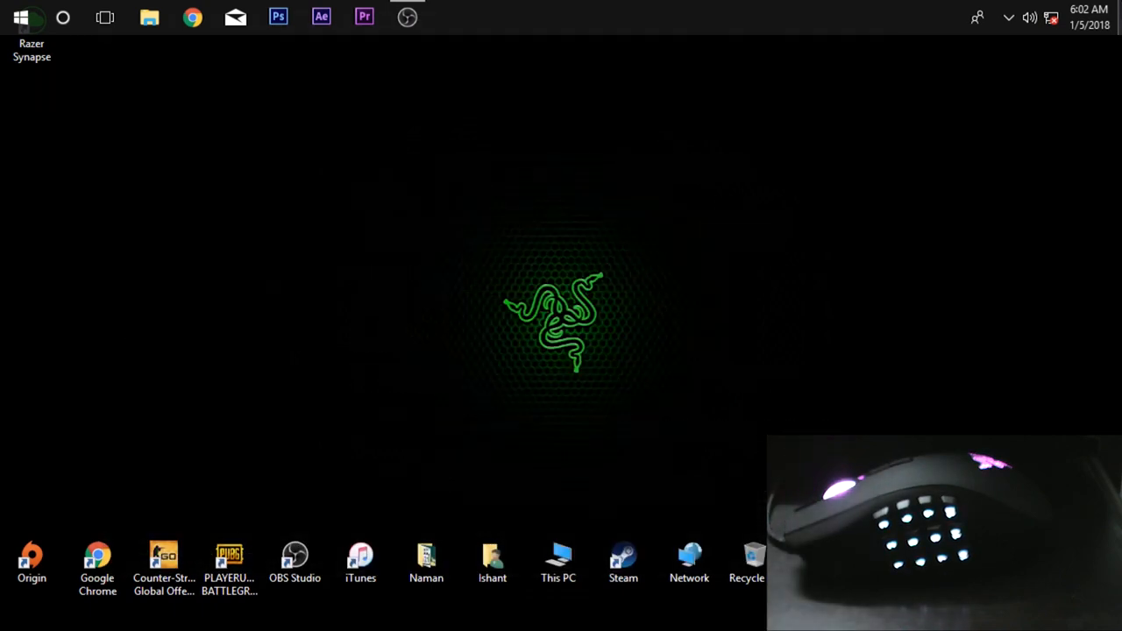
click(1009, 18)
right_click(1044, 90)
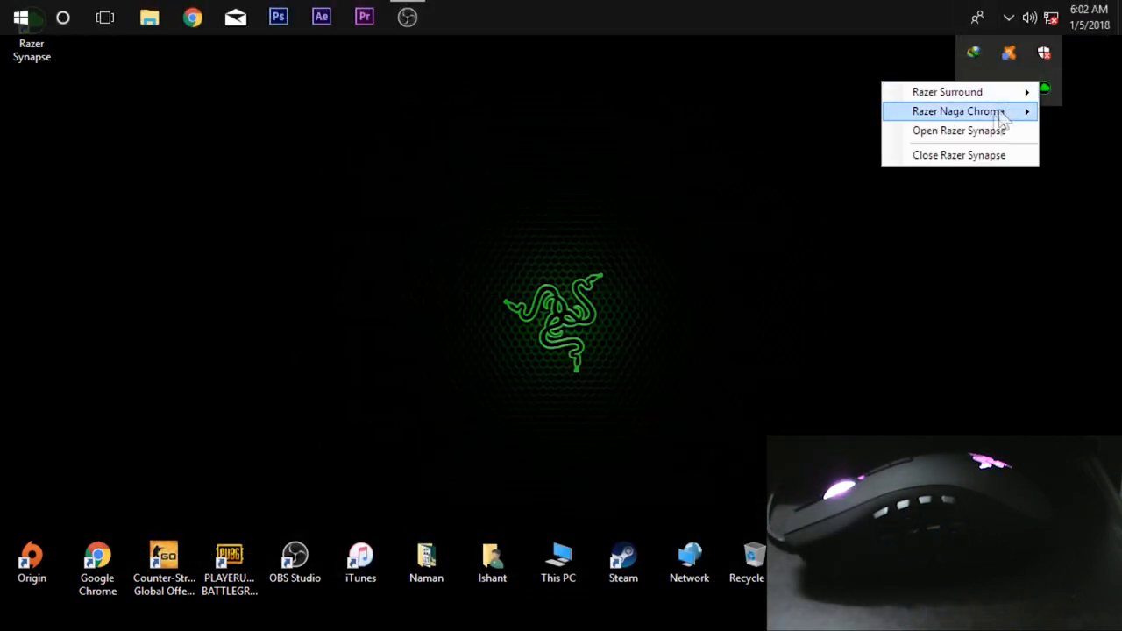
click(981, 127)
- Set the thumbgrid lighting effect to Breathing
click(465, 244)
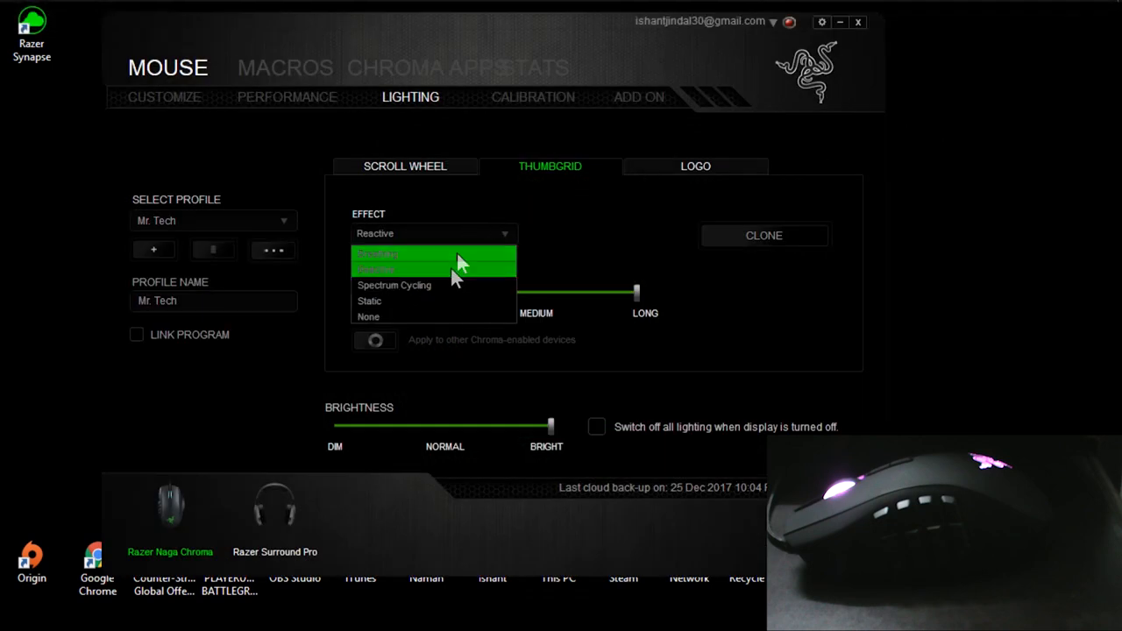
click(431, 254)
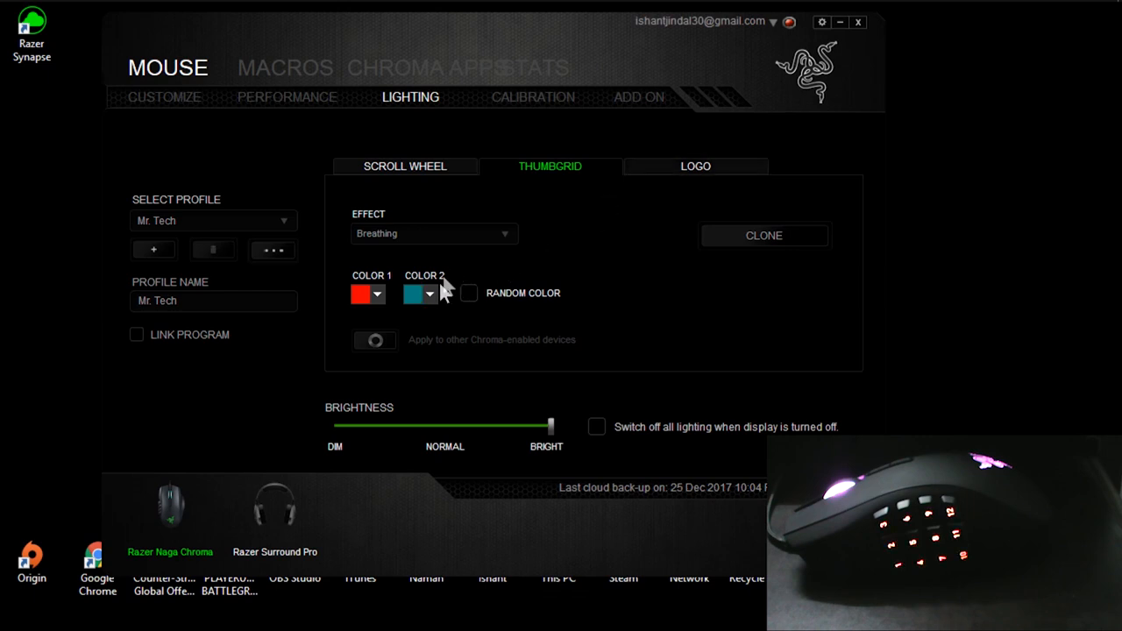
- Turn on random color for the thumbgrid's Breathing effect and set the logo's static color to dark green
click(469, 293)
click(692, 165)
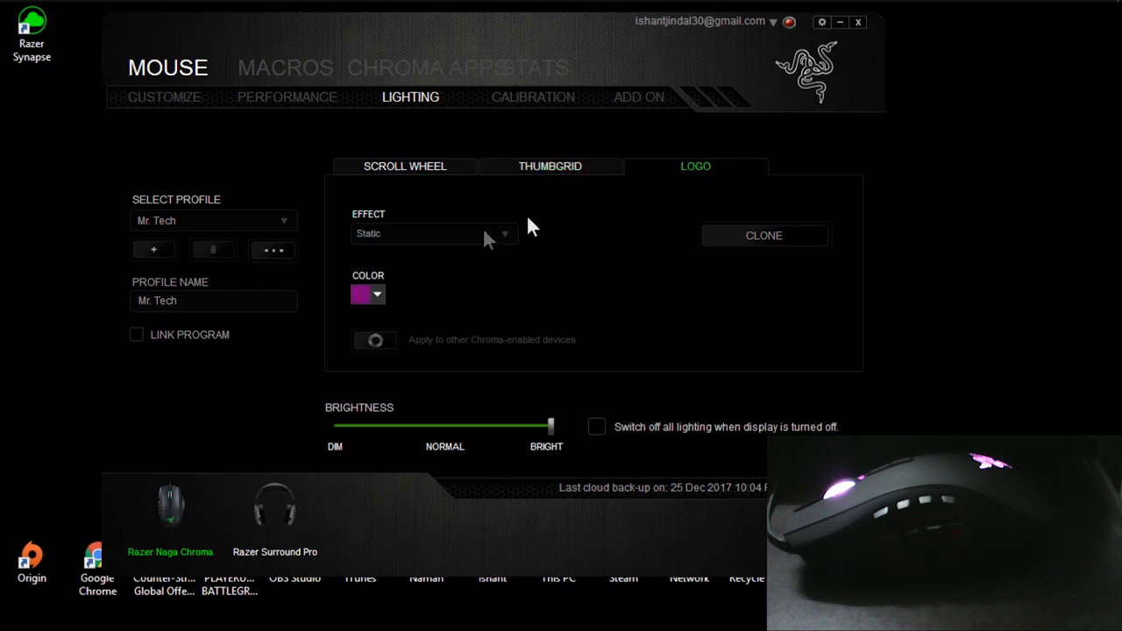
click(437, 233)
click(392, 301)
click(378, 295)
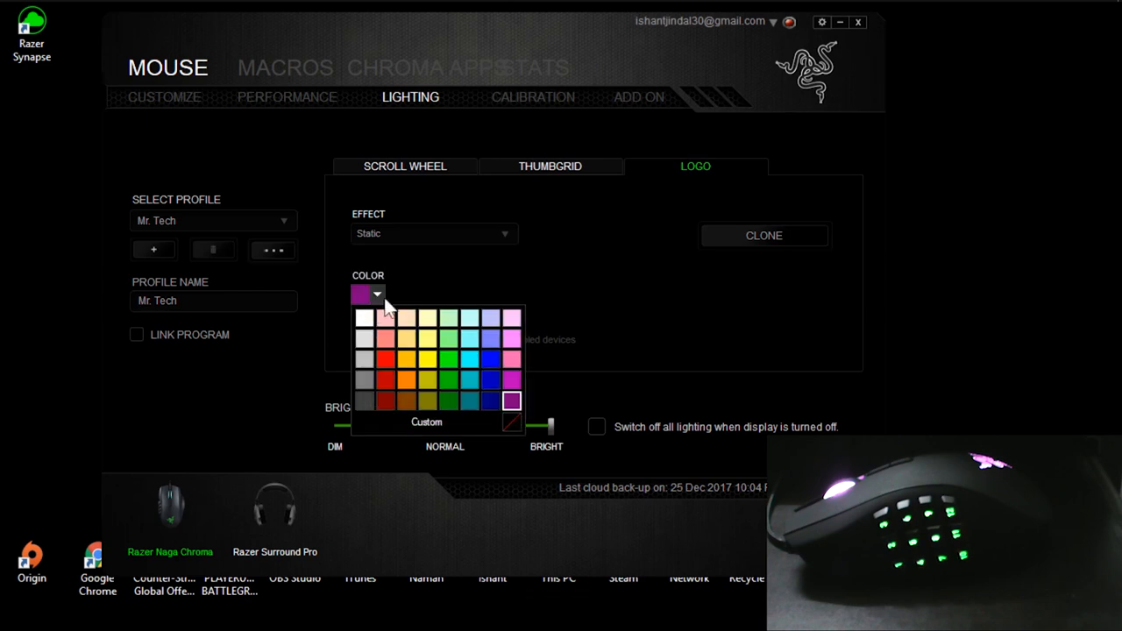
click(446, 396)
click(400, 168)
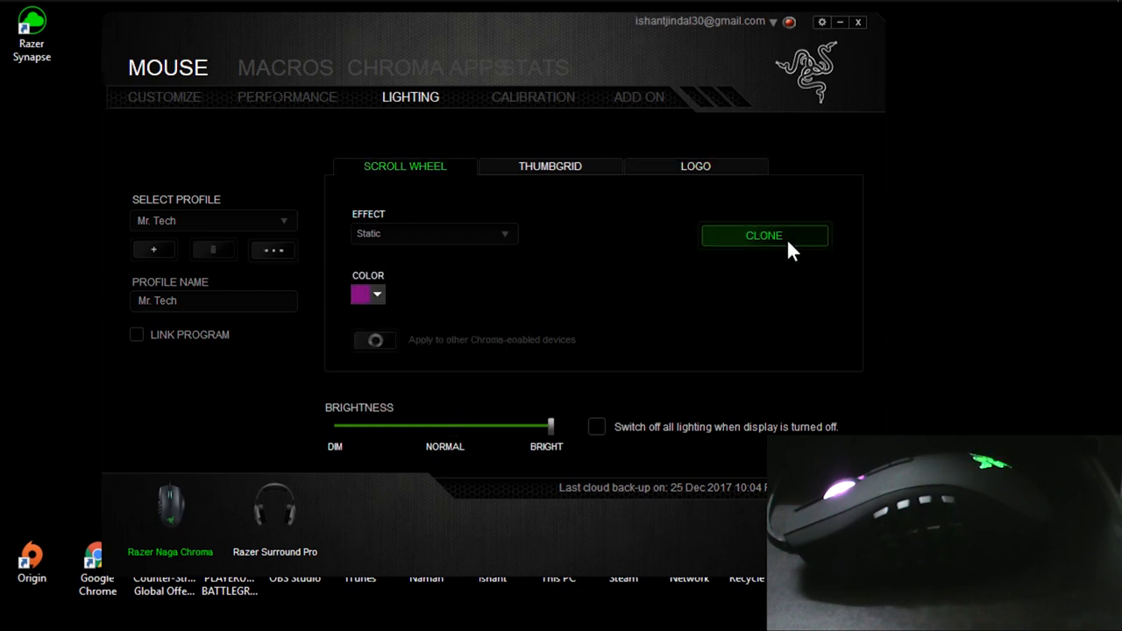
- Turn off random color for the thumbgrid's Breathing effect and set Color 1 to dark red and Color 2 to olive
click(582, 179)
click(423, 234)
click(409, 260)
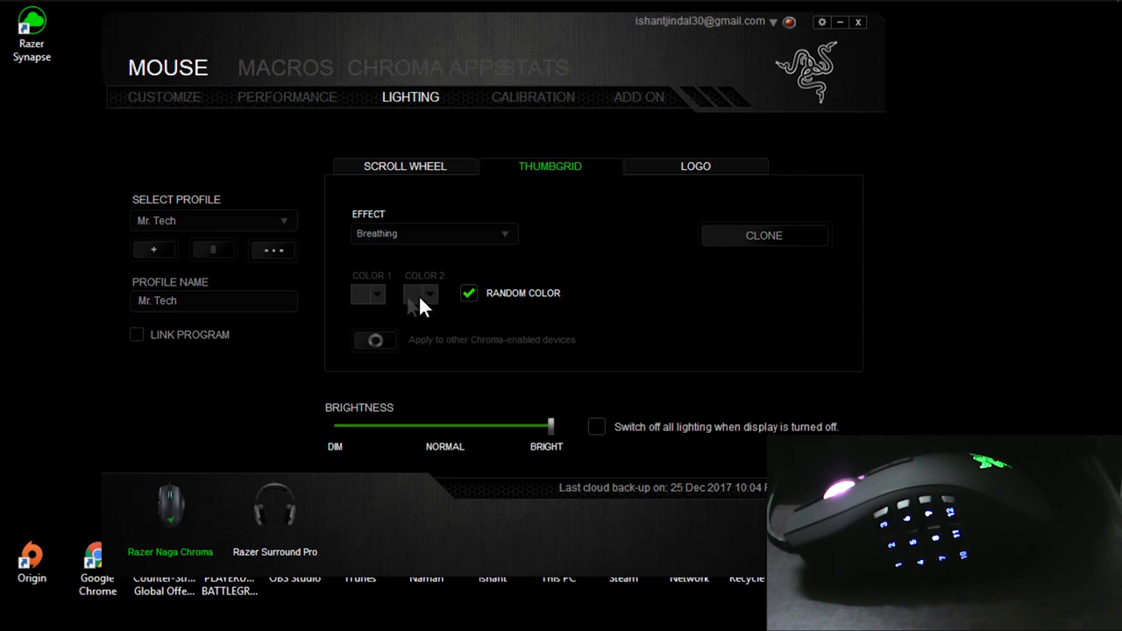
click(467, 294)
click(377, 294)
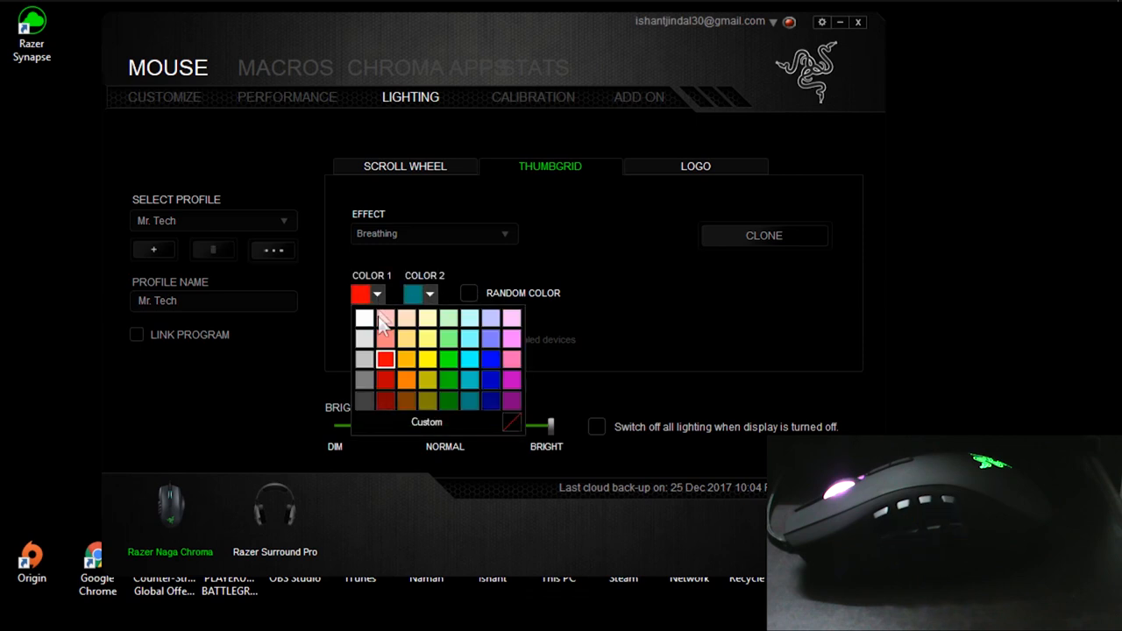
click(381, 376)
click(430, 295)
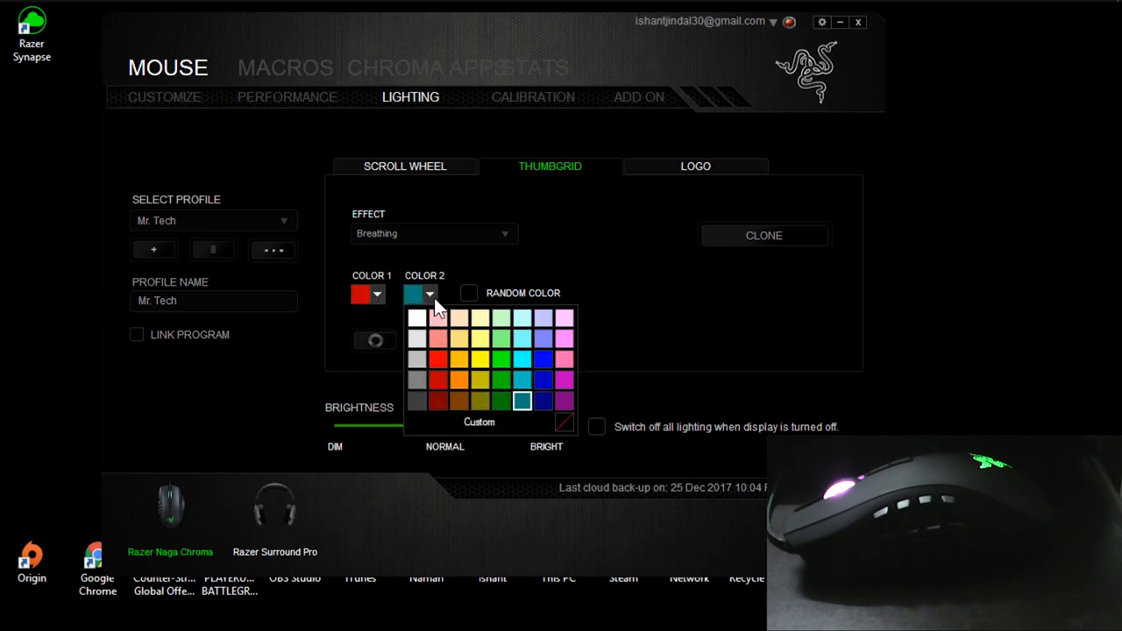
click(480, 402)
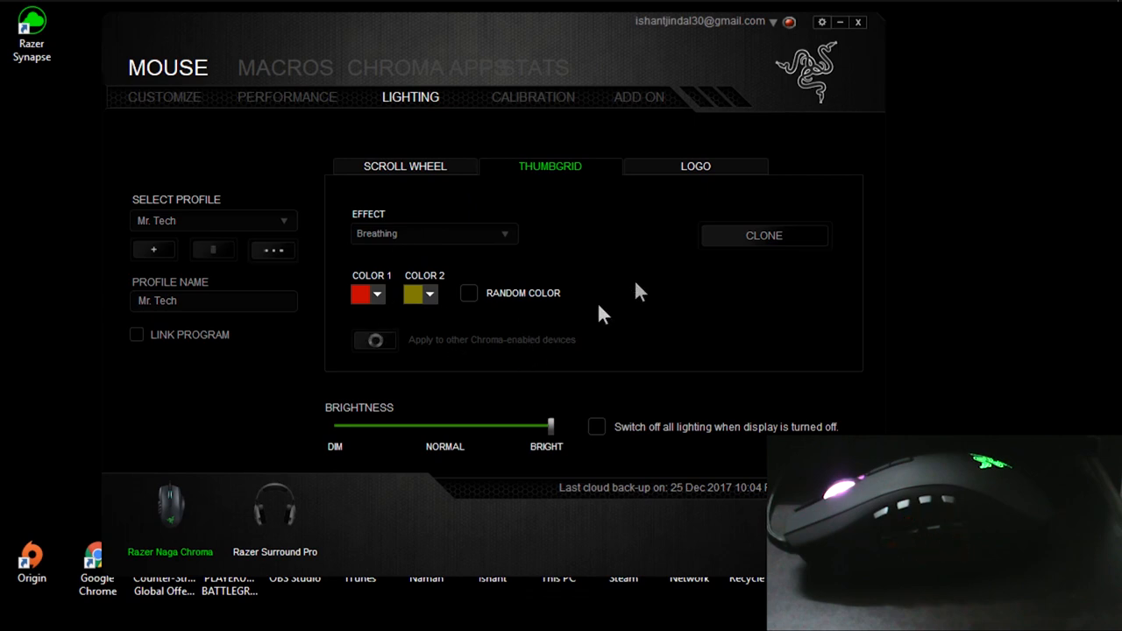
- Clone the thumbgrid's Breathing lighting to the other zones and check the scroll wheel, thumbgrid and logo settings
click(415, 166)
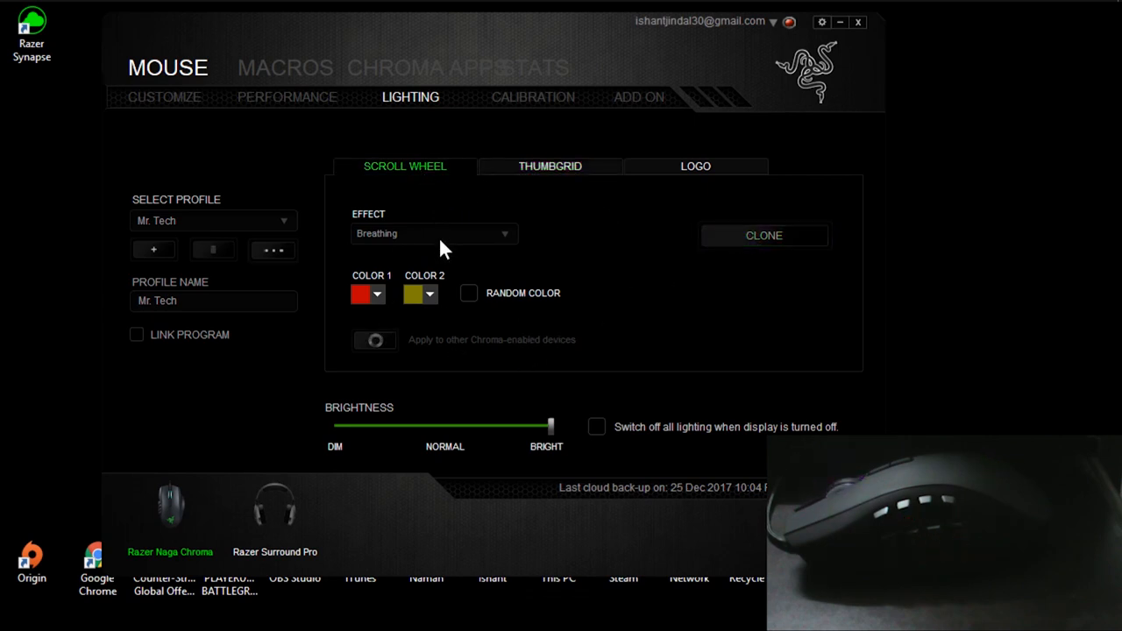
click(605, 171)
click(693, 163)
click(461, 165)
click(541, 166)
- Set the thumbgrid lighting effect to Reactive and clone it to the scroll wheel and logo
click(475, 234)
click(449, 268)
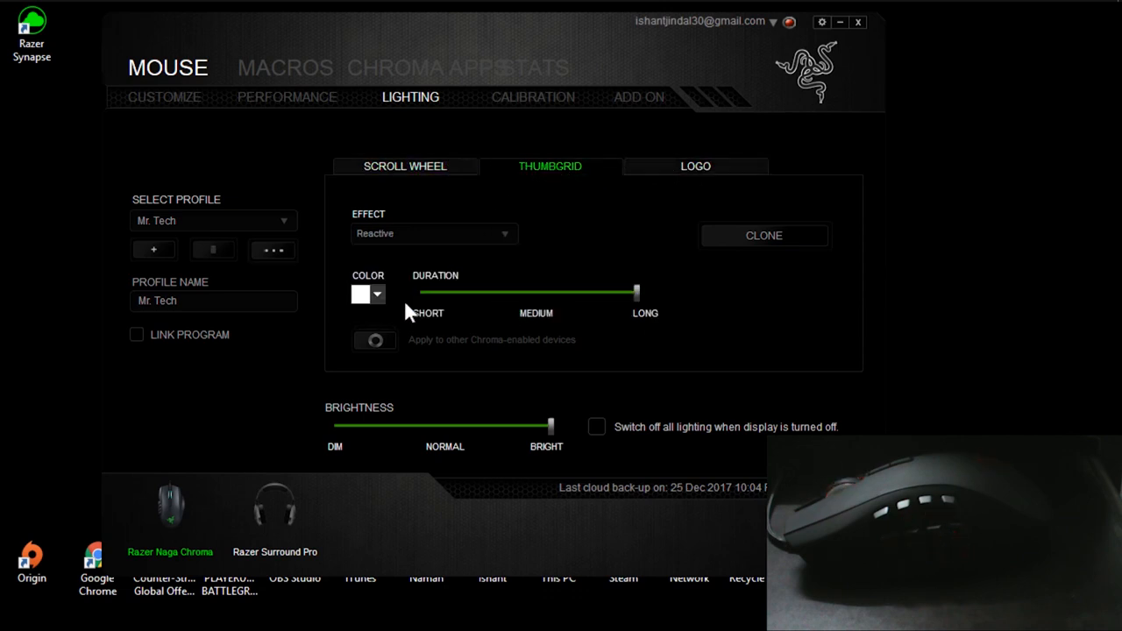
click(687, 165)
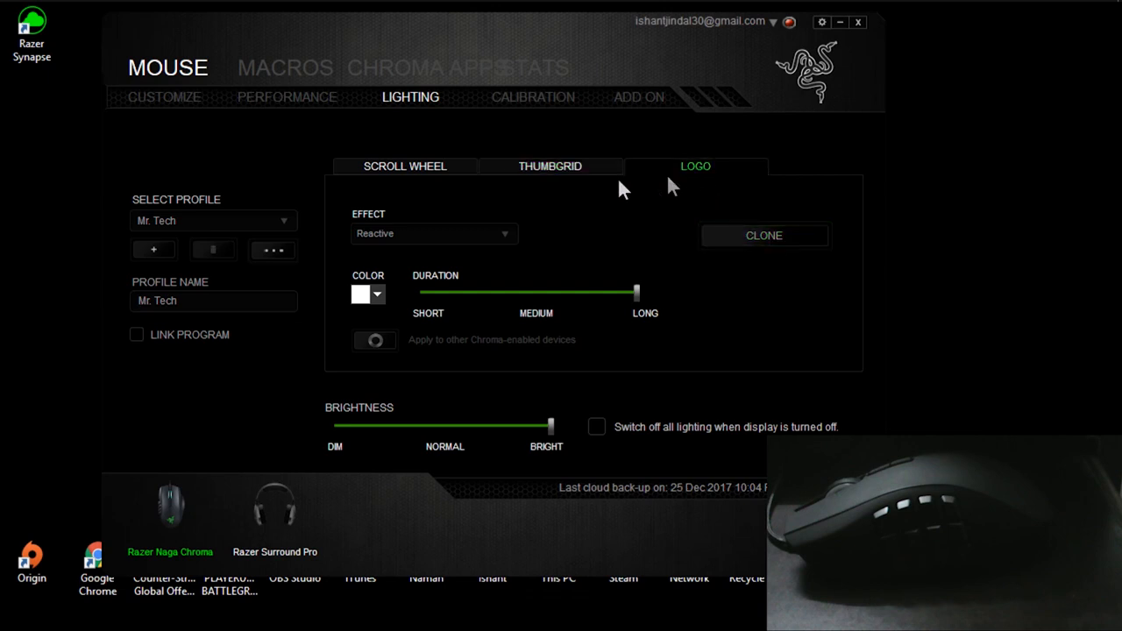
click(562, 166)
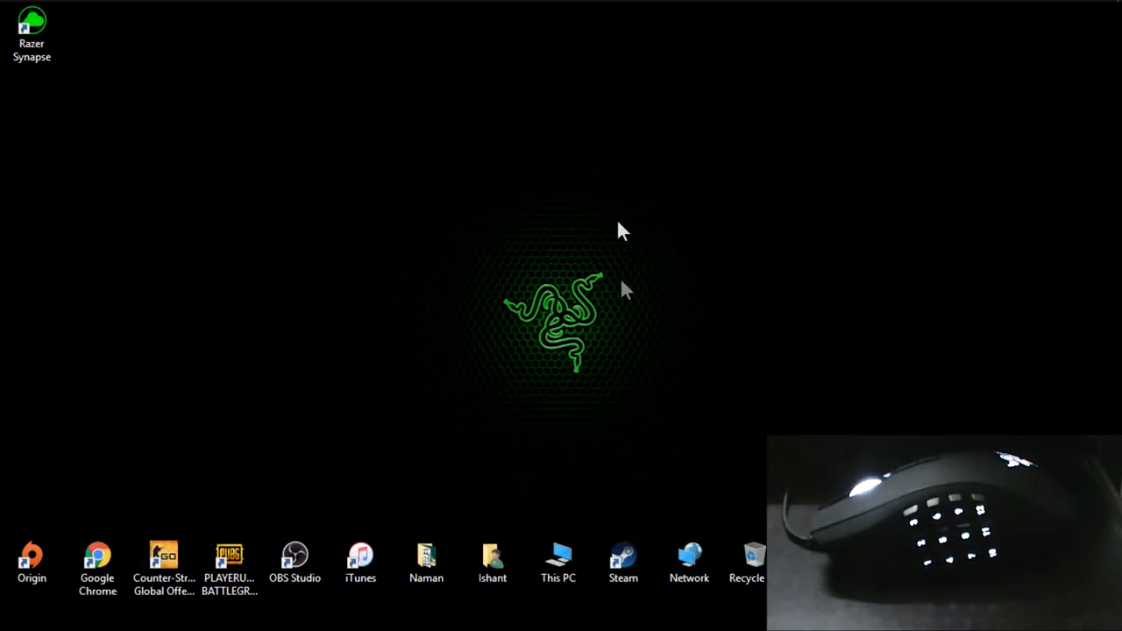
- Reopen the Razer Synapse window from the desktop
click(1009, 9)
right_click(1041, 89)
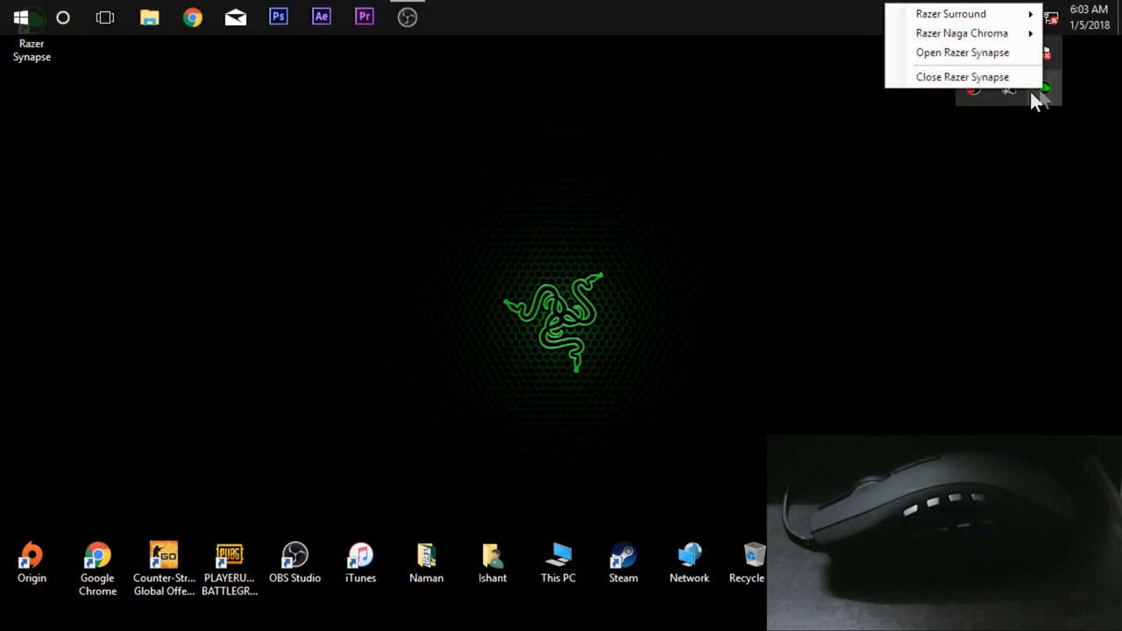
click(970, 53)
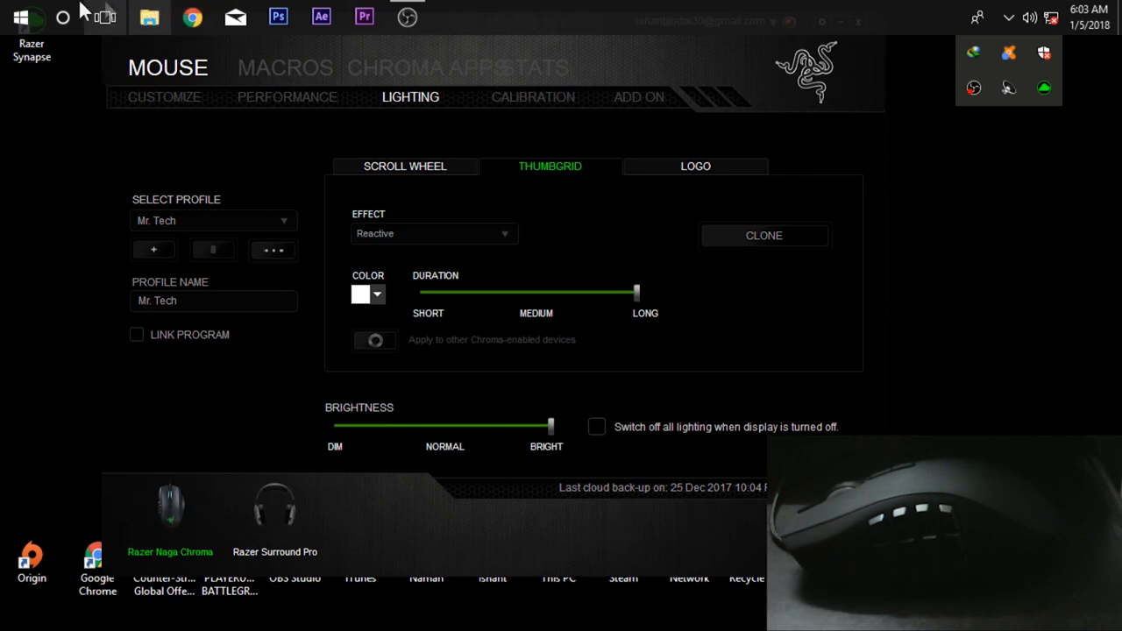
- Set the scroll wheel lighting effect to Static in purple and clone it to the thumbgrid and logo
click(425, 168)
click(443, 232)
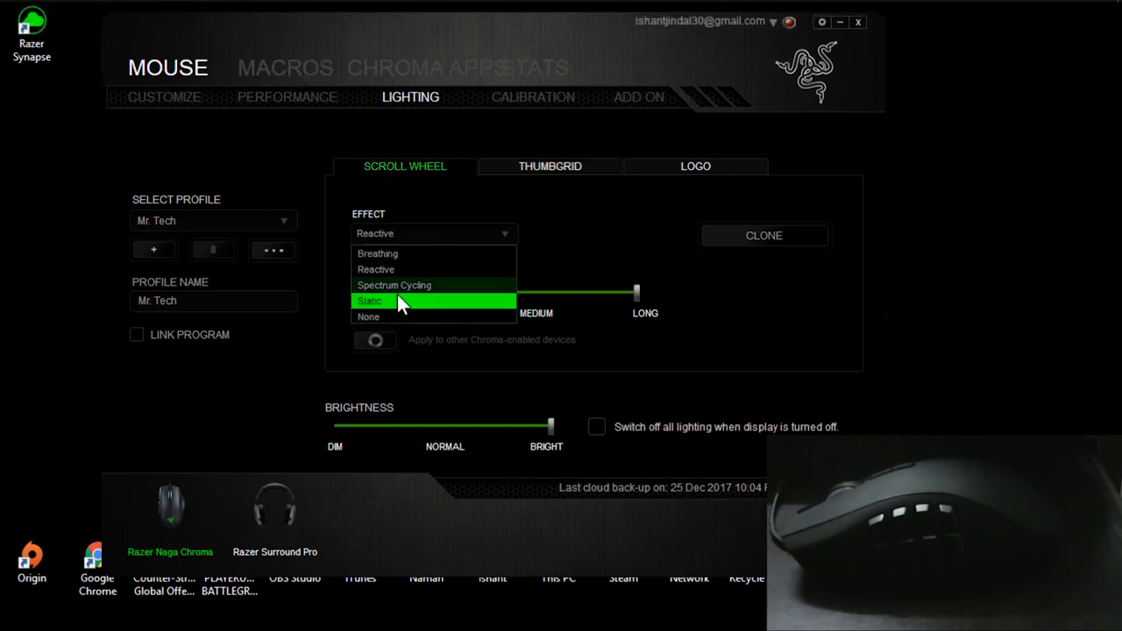
click(399, 300)
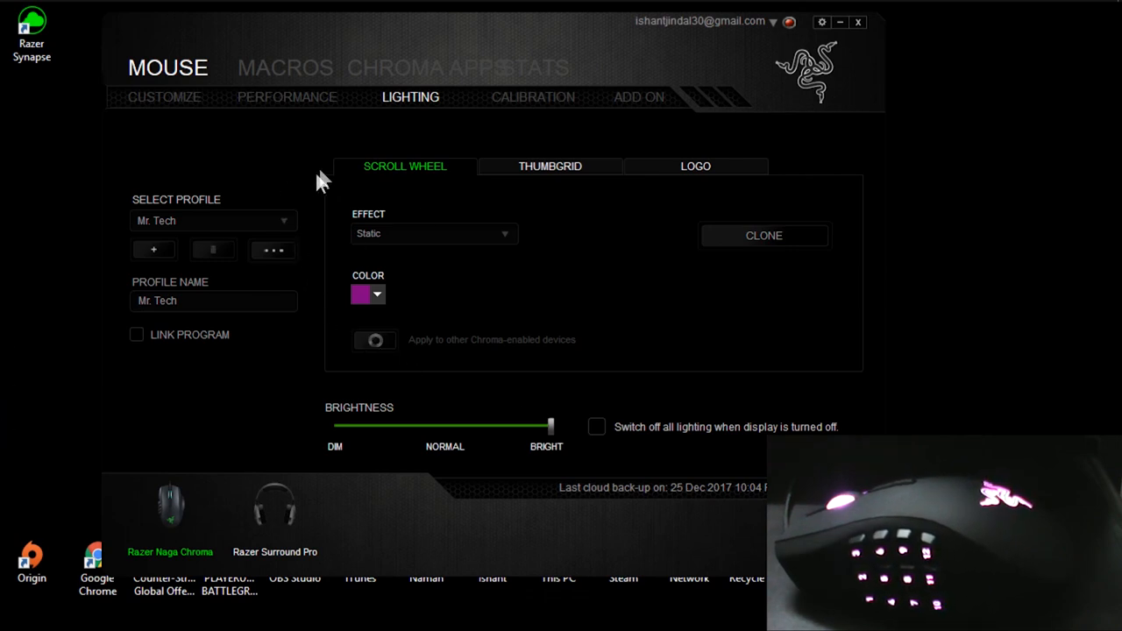
- Try turning surface calibration off and on in the calibration settings, and select Razer Mats as the surface type
click(543, 98)
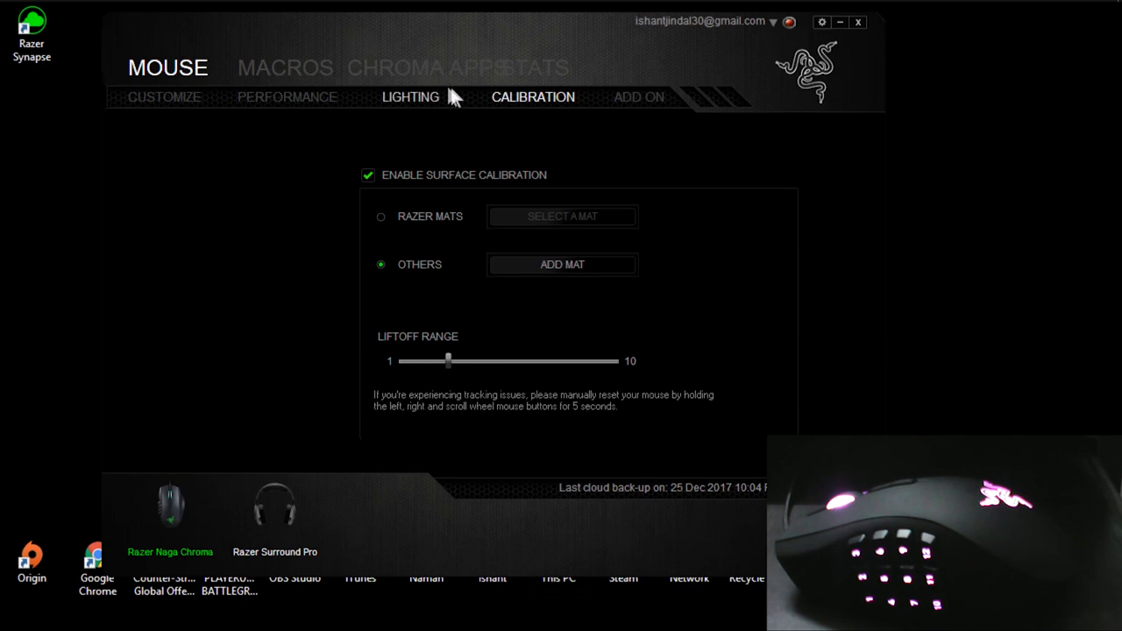
click(369, 177)
click(368, 178)
click(380, 215)
click(368, 177)
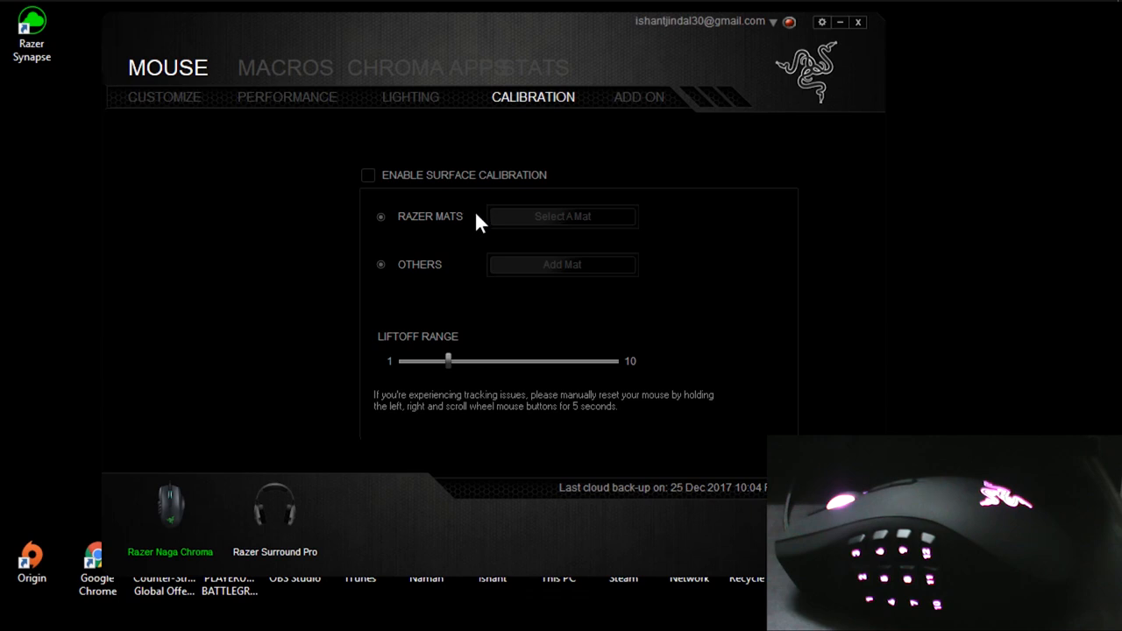
click(369, 175)
- View the list of selectable Razer mats and cancel without calibrating
click(493, 219)
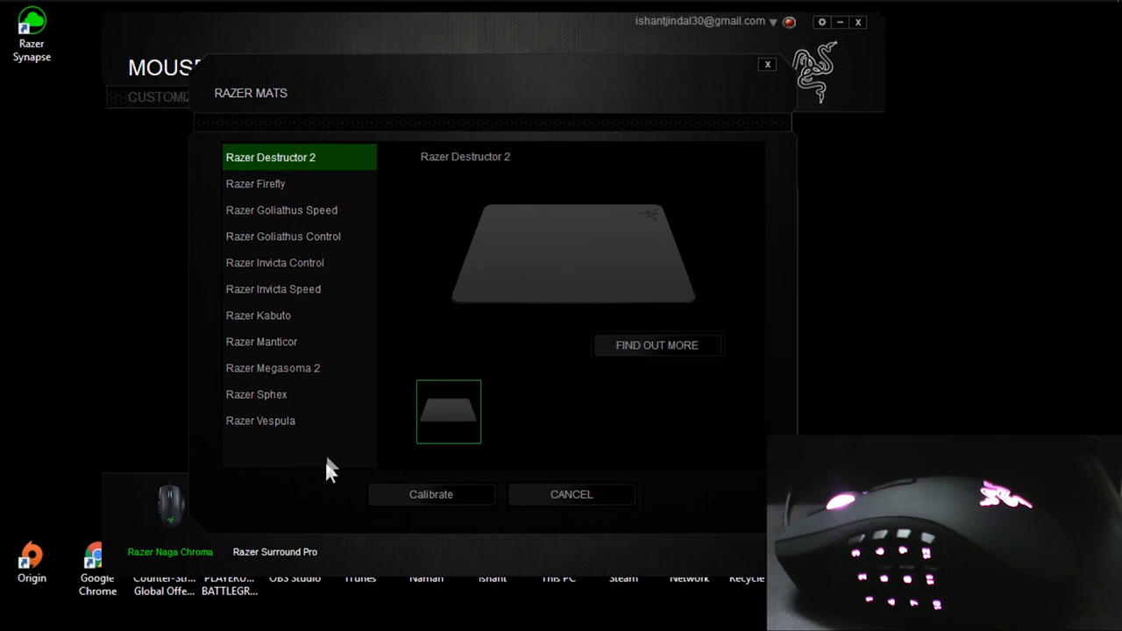
click(533, 494)
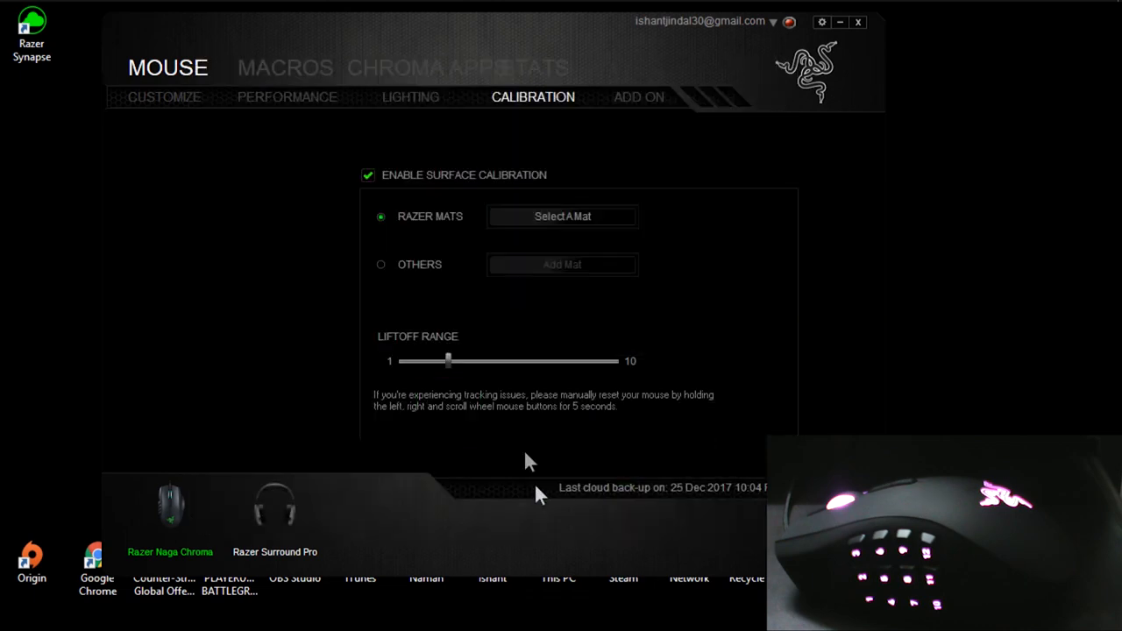
- Switch the calibration surface to Others and view the custom mat calibration dialog, cancelling without calibrating
click(381, 264)
click(517, 268)
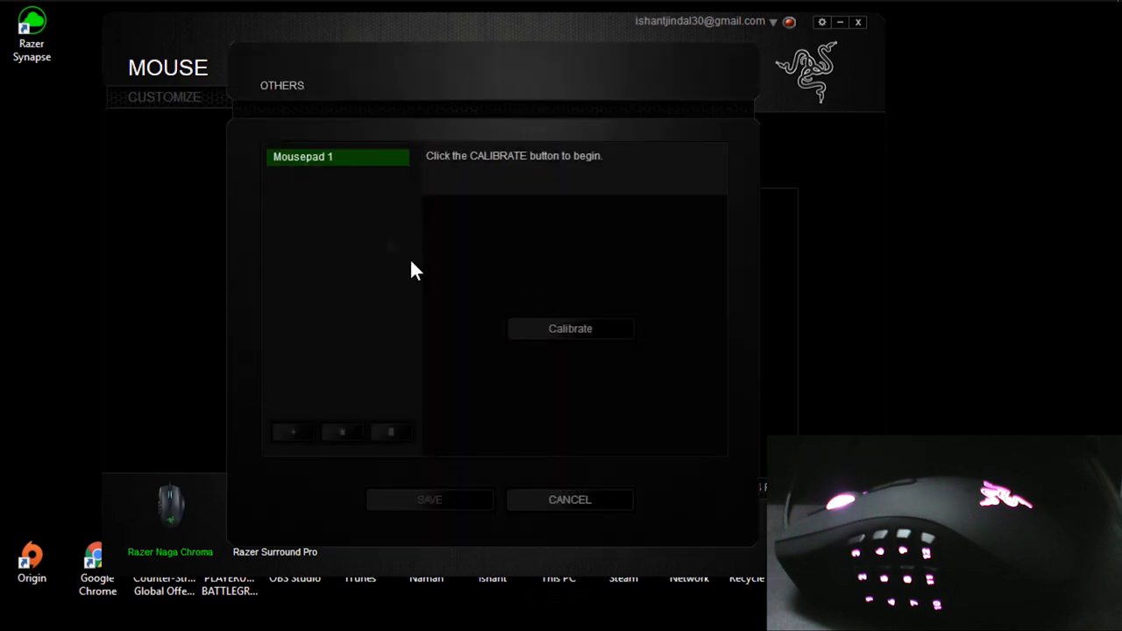
click(526, 496)
click(563, 266)
click(531, 514)
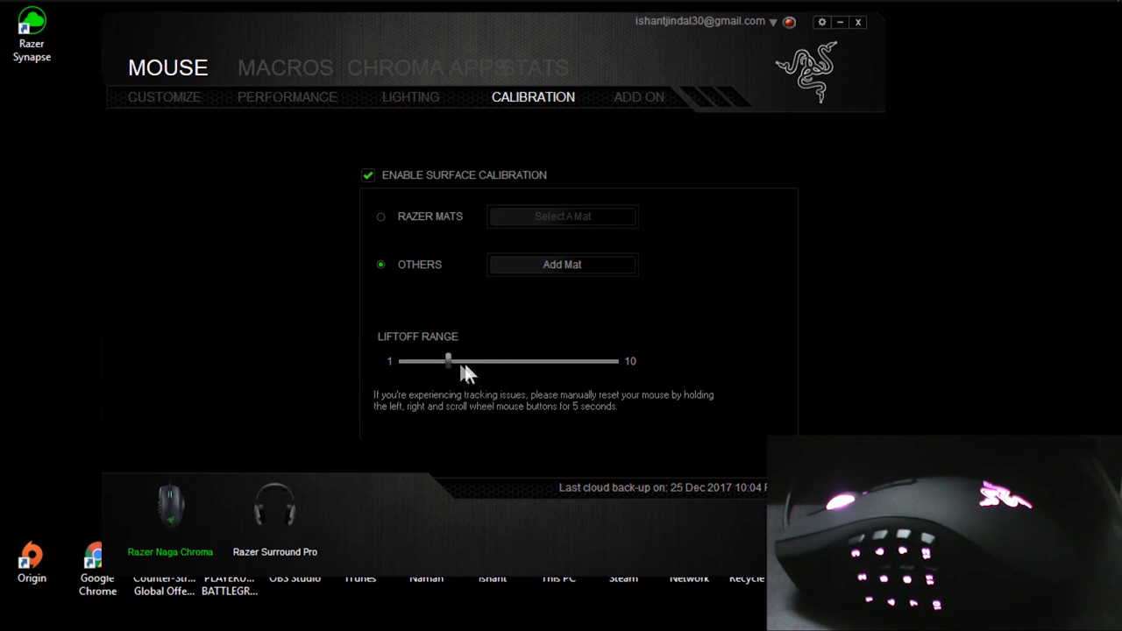
click(380, 263)
- Set the In-Game Configurator hotkey to Num 1 in the add-on settings
click(632, 96)
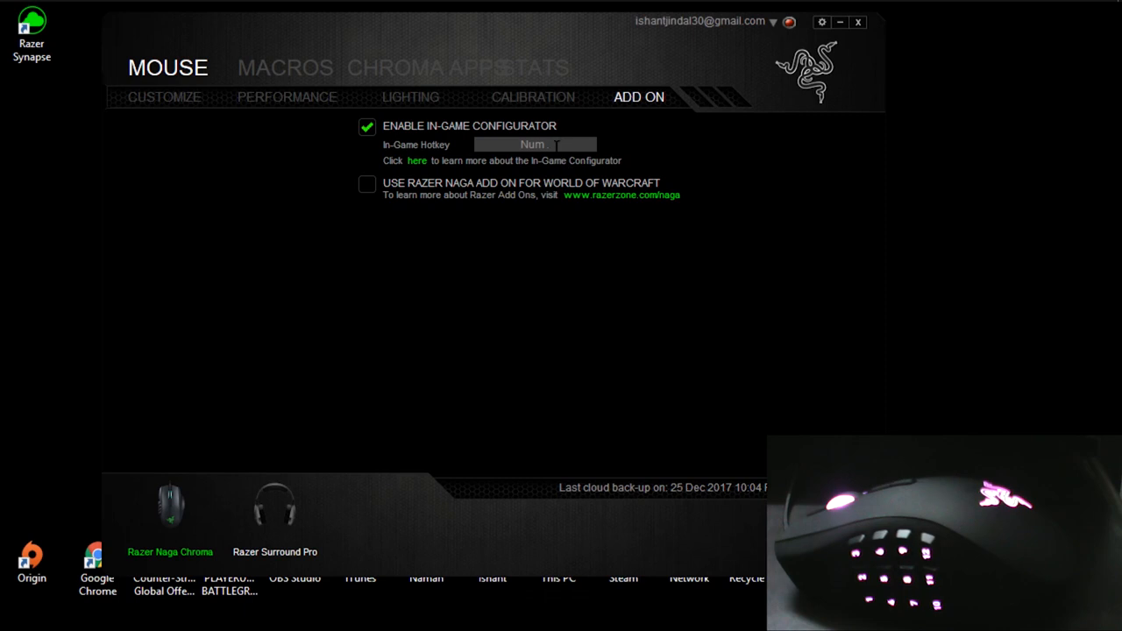
key(KP_1)
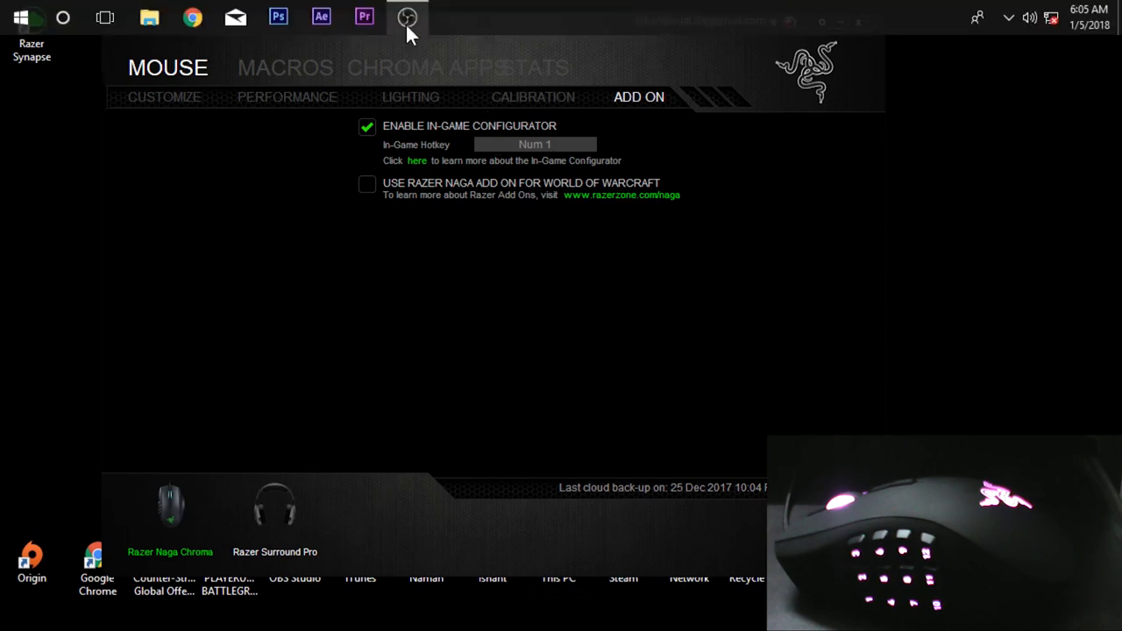
click(406, 19)
click(406, 19)
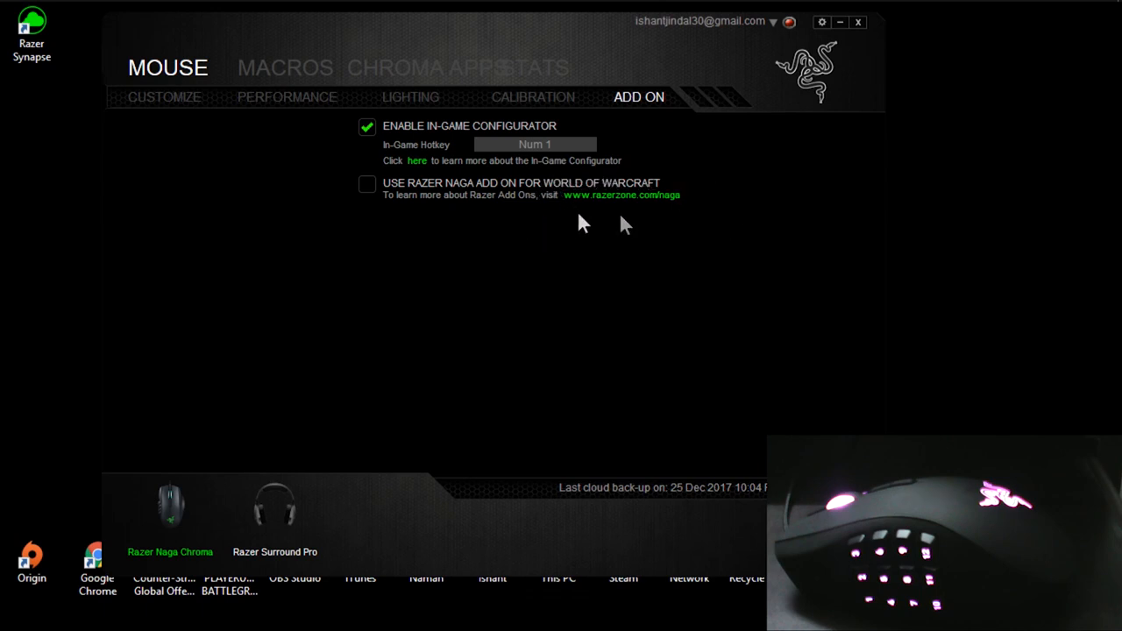
- View the World of Warcraft add-on setup and cancel without entering a game file location
click(378, 186)
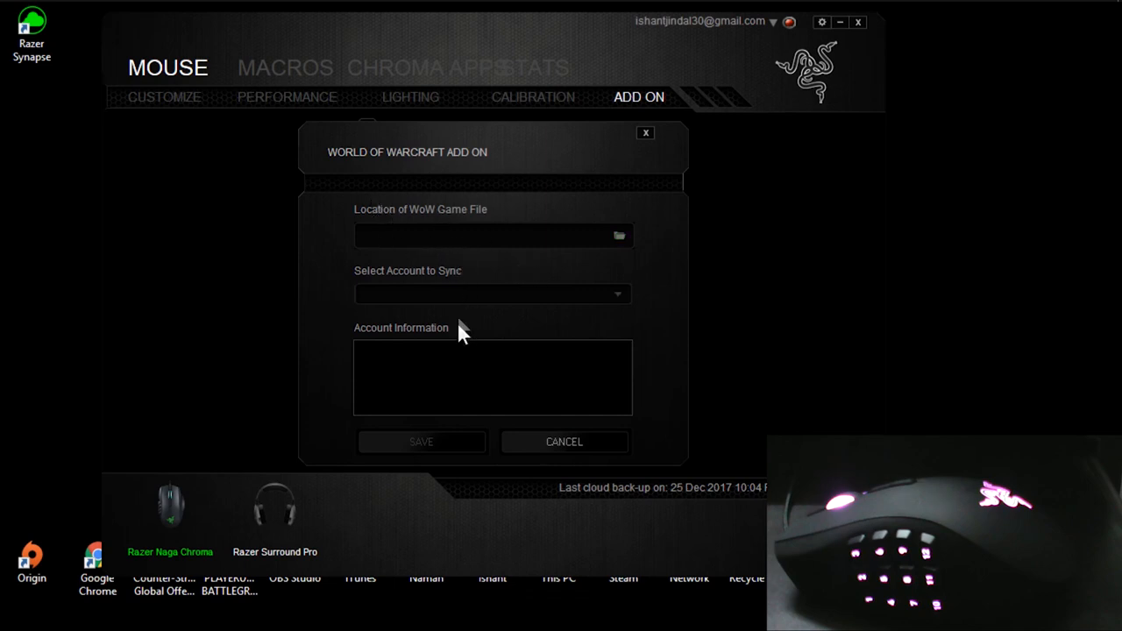
click(564, 441)
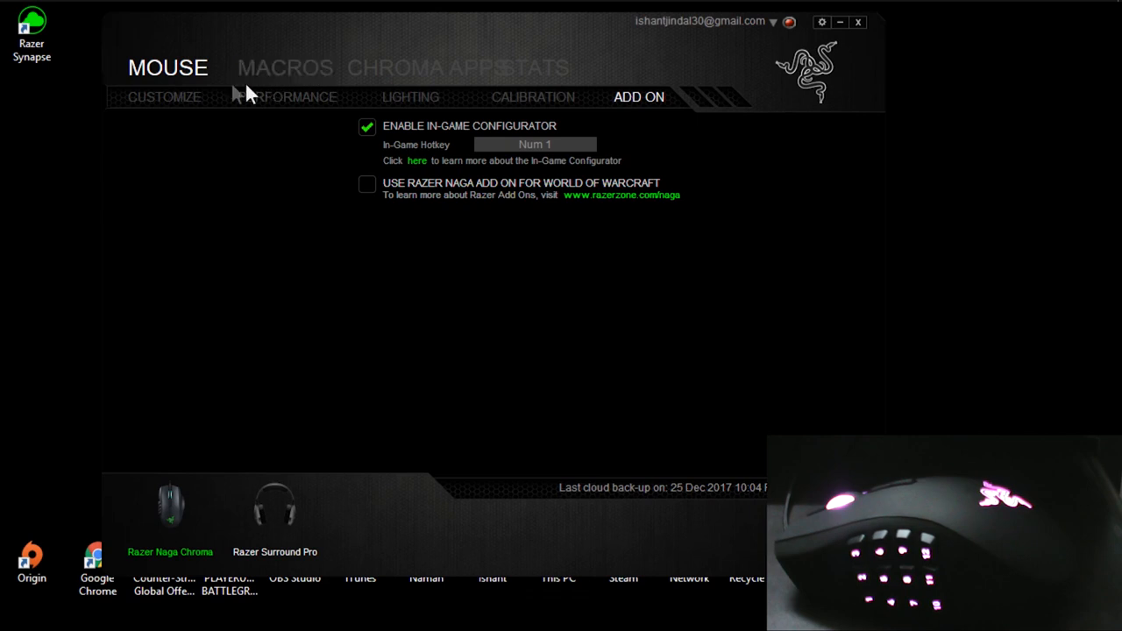
- Create a new macro and delete it again
click(180, 94)
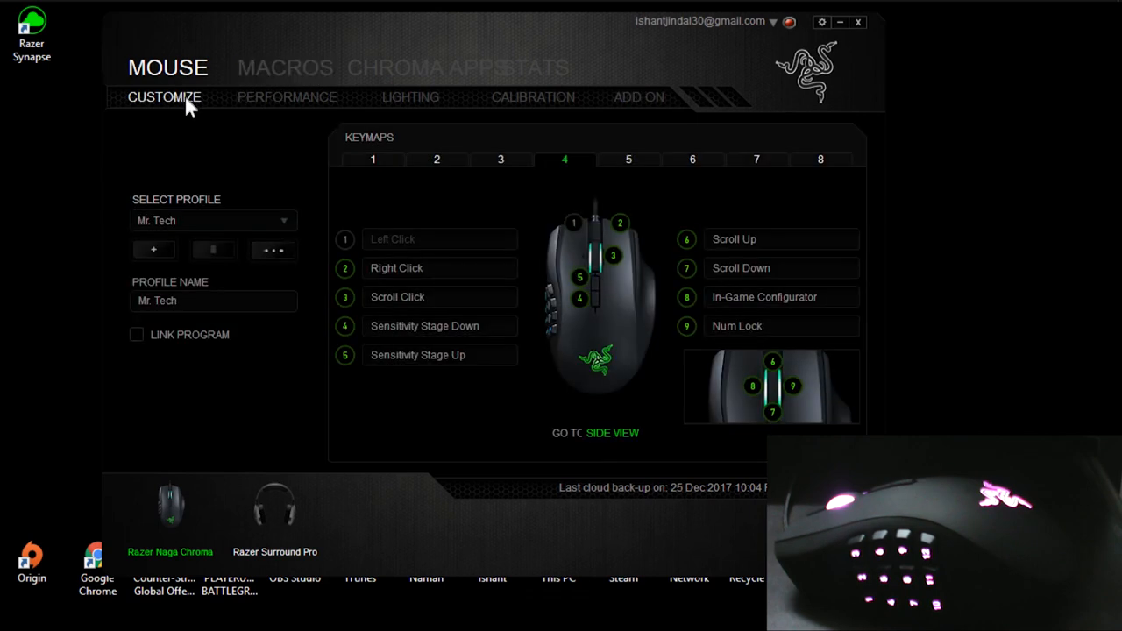
click(297, 65)
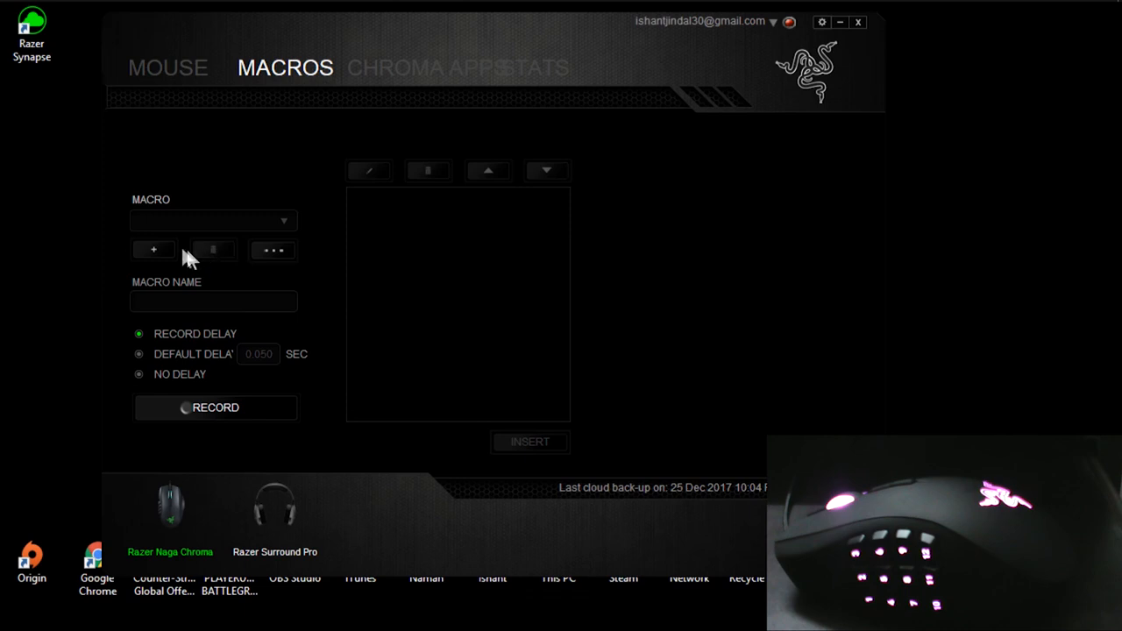
click(143, 248)
click(215, 251)
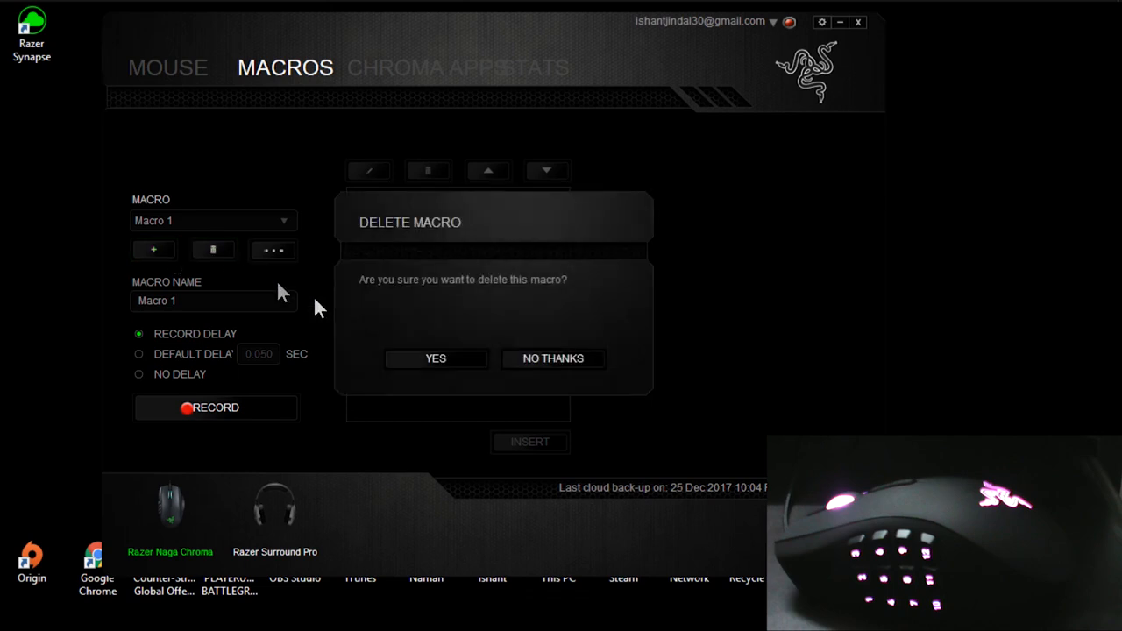
click(449, 362)
- View the macro copy, import and export options, and try to add and rename a macro
click(282, 252)
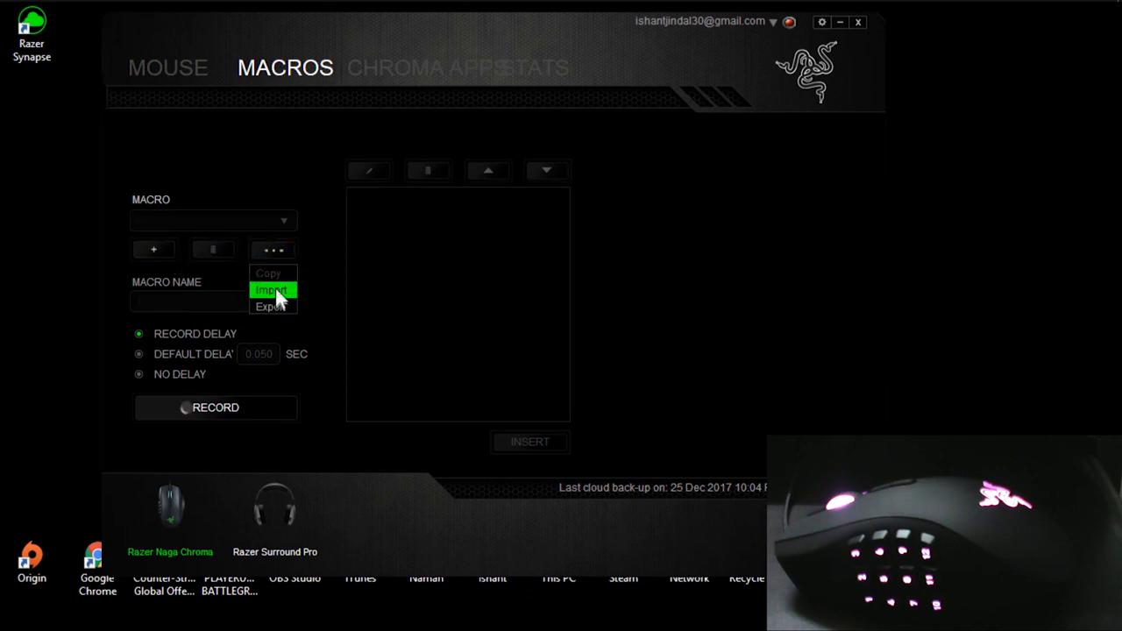
click(273, 252)
click(146, 246)
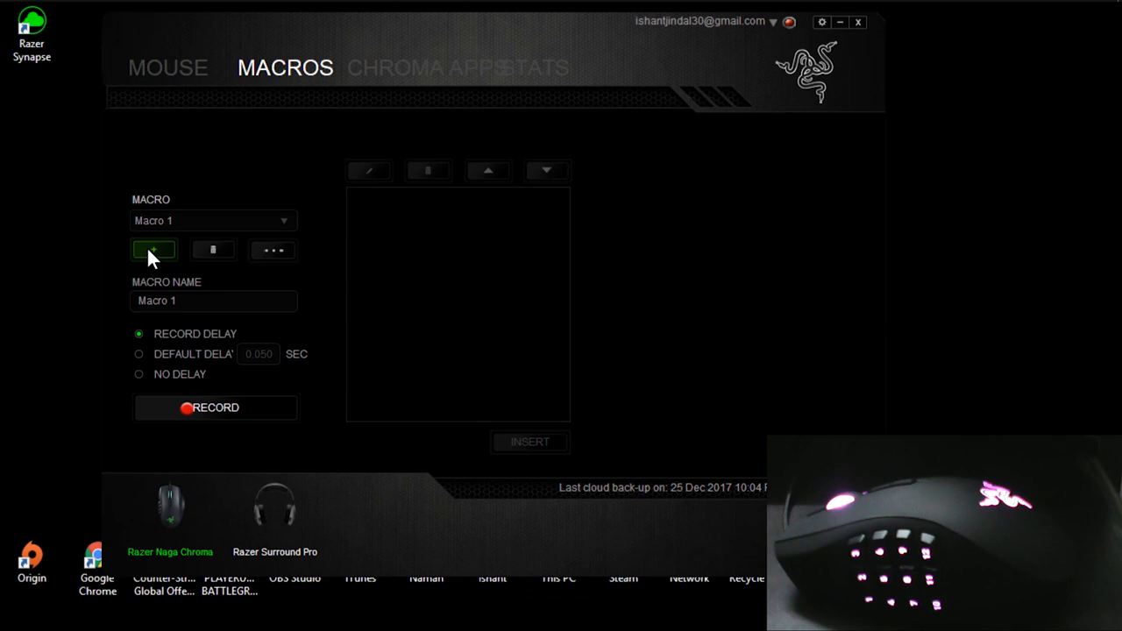
drag(181, 301, 94, 289)
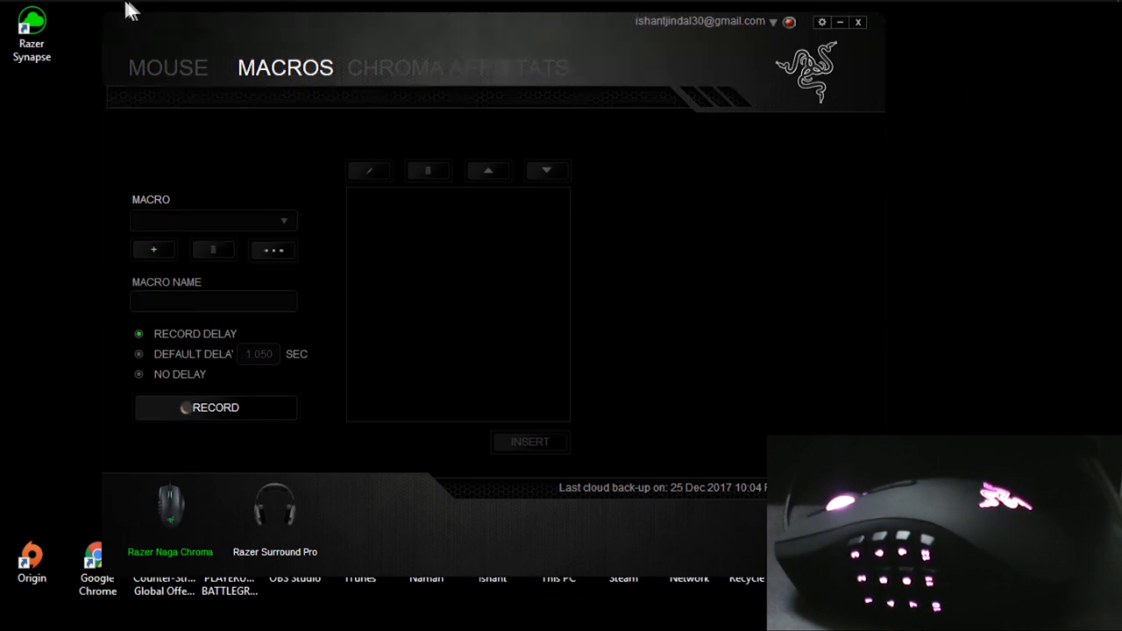
mouse_move(125, 2)
click(399, 19)
click(399, 19)
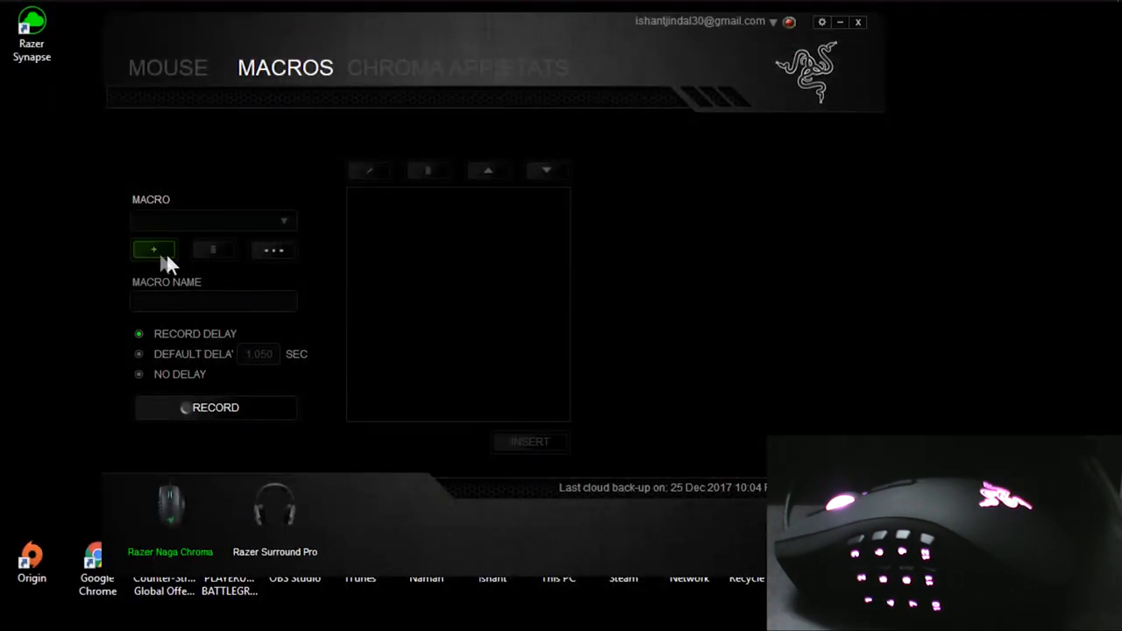
- Create a new macro and name it CSGO
click(154, 251)
drag(179, 301, 50, 322)
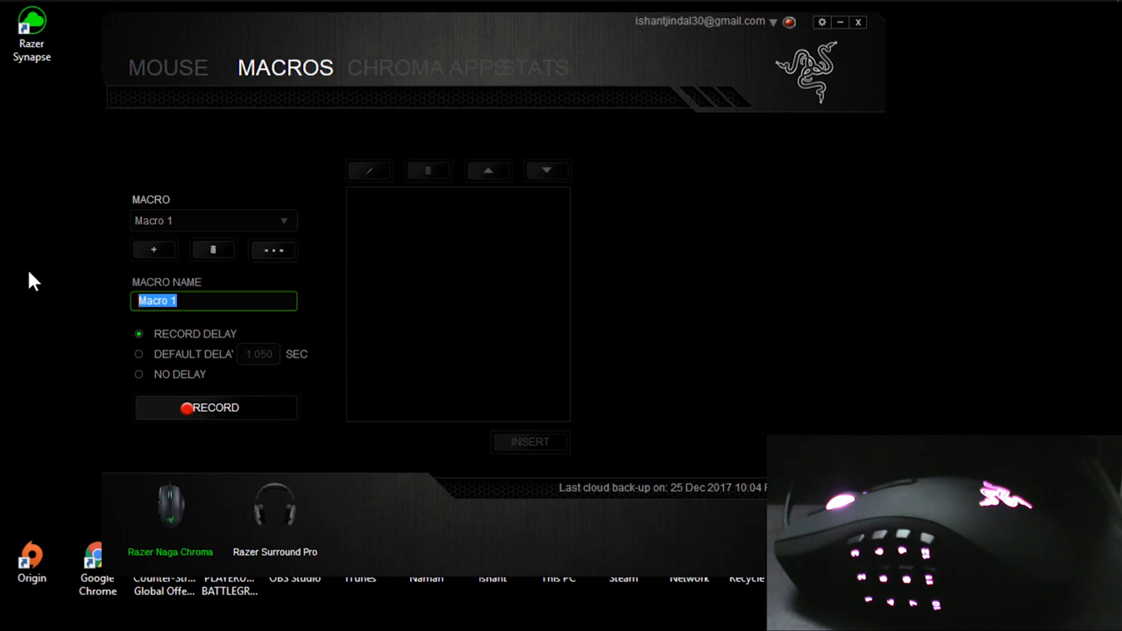
text(CSGO)
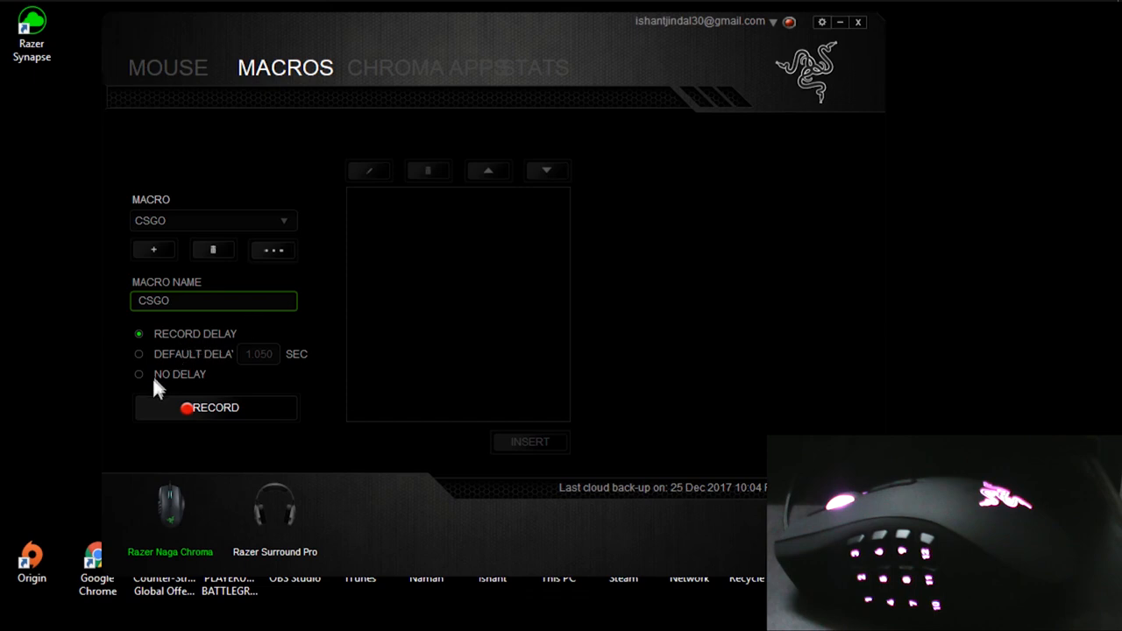
- Bring up the OBS Studio window briefly and return to the CSGO macro in Razer Synapse
click(169, 407)
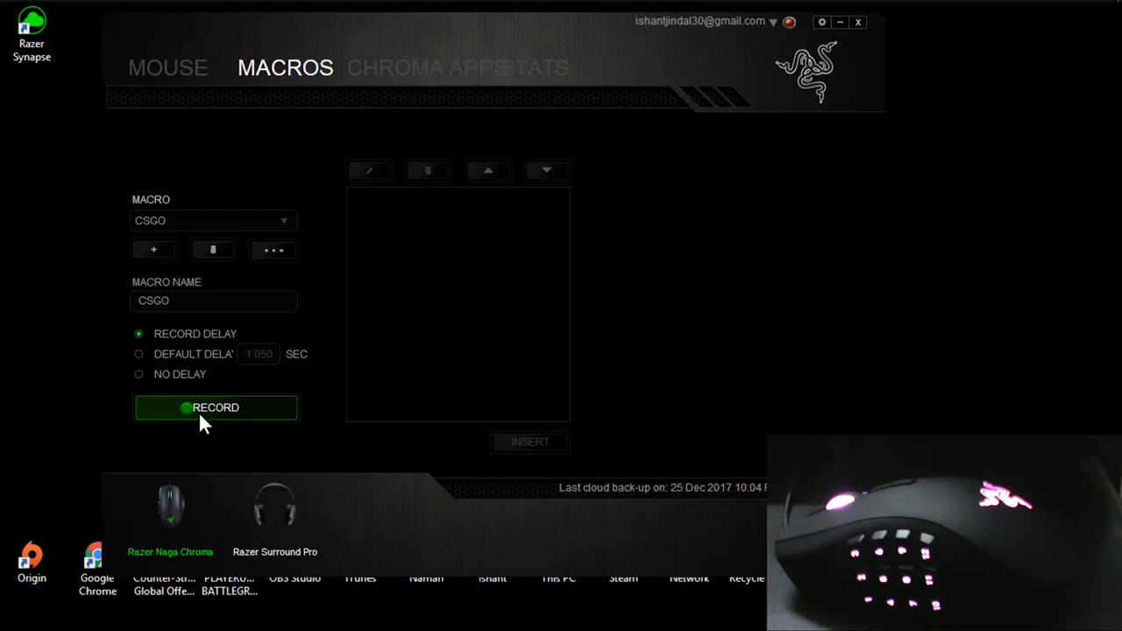
mouse_move(291, 1)
click(406, 17)
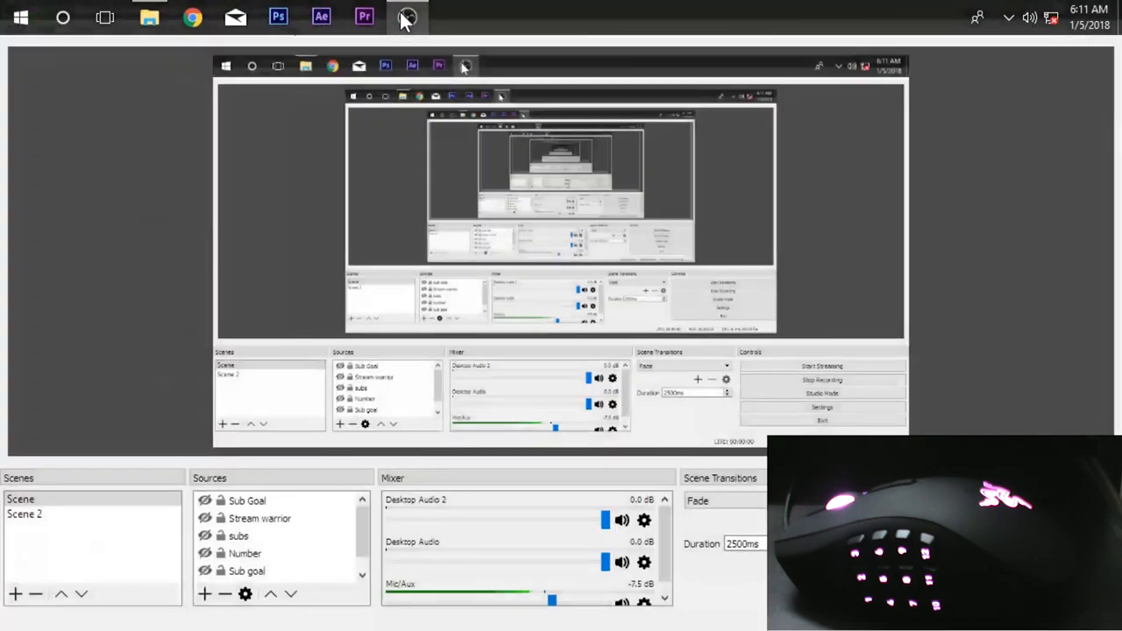
click(408, 14)
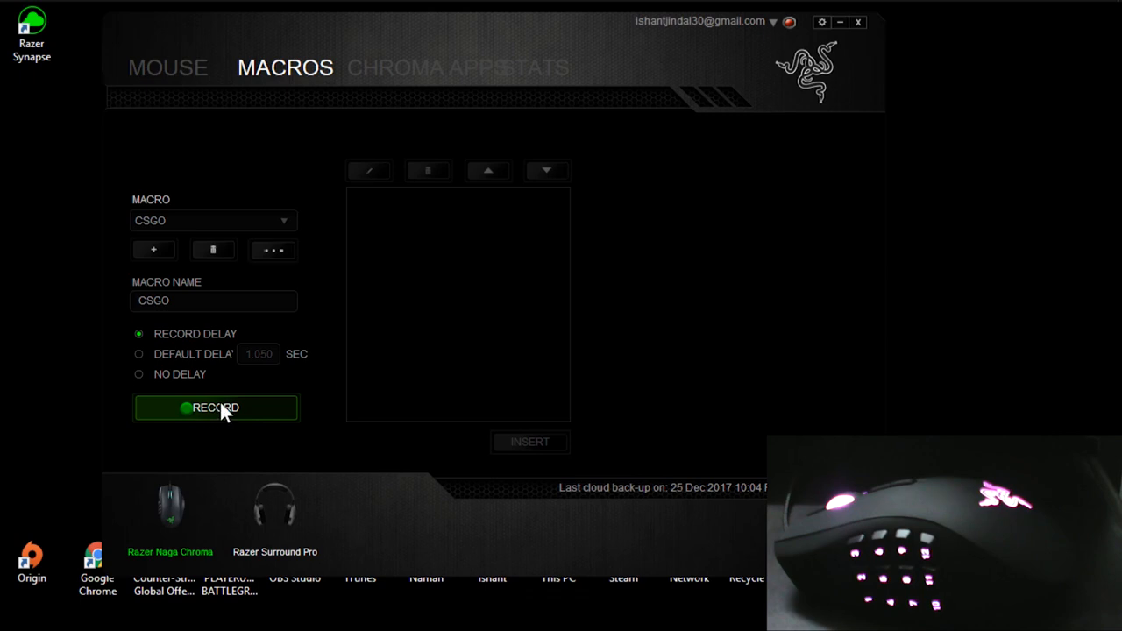
- Record a mouse right click followed by a left click into the CSGO macro, capturing the delays between them
click(222, 408)
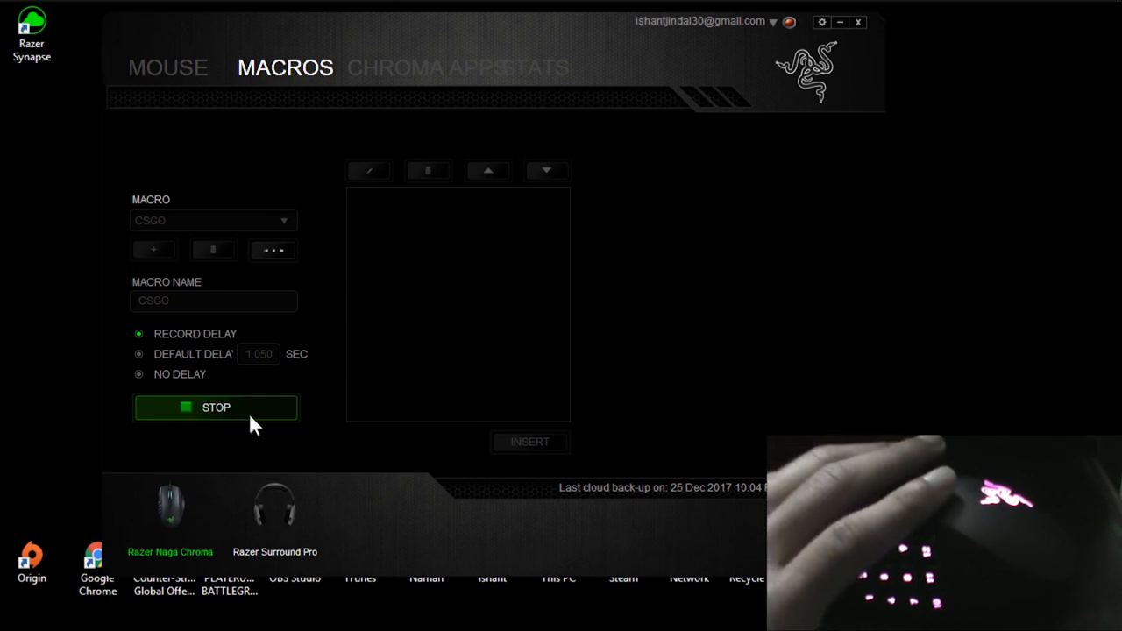
right_click(241, 462)
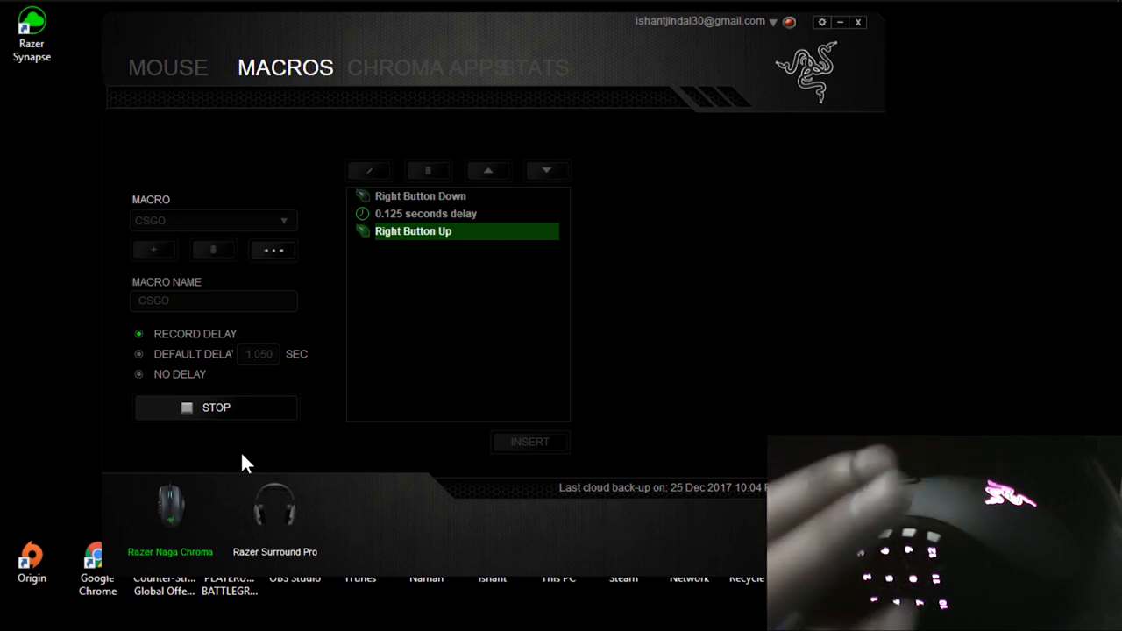
click(243, 455)
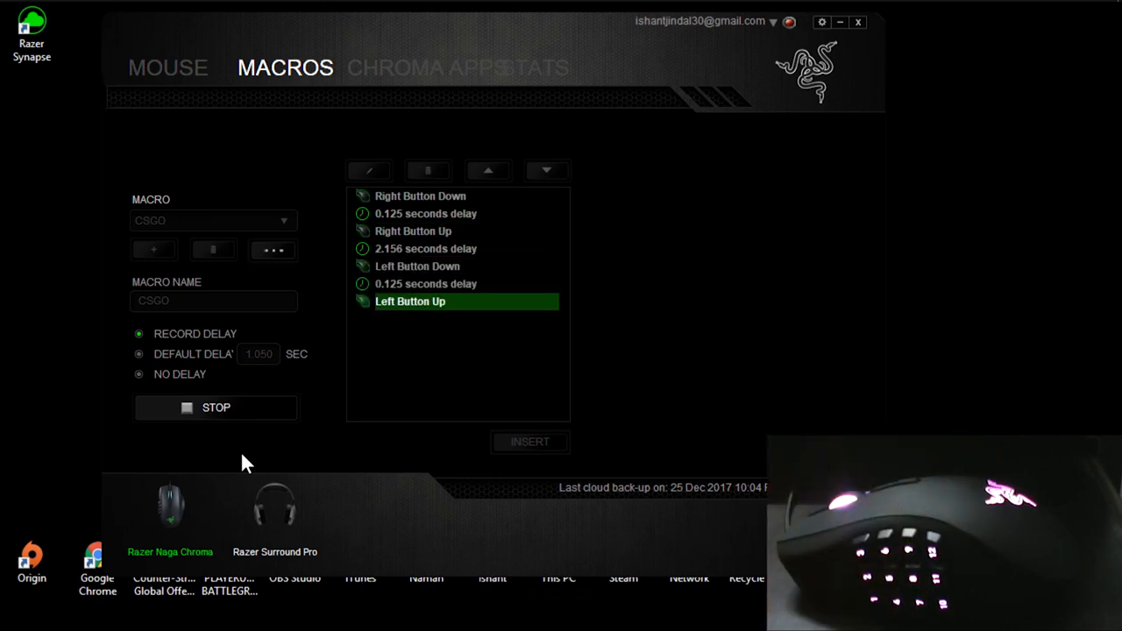
click(278, 412)
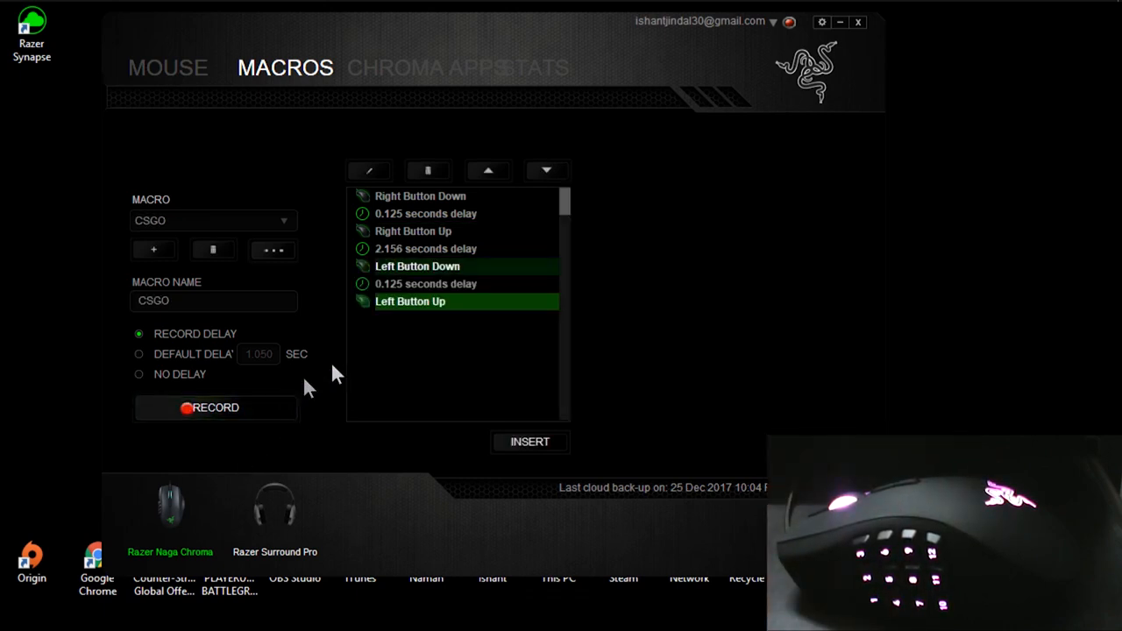
- Examine the recorded right and left button events and the delay between them in the CSGO macro
click(391, 196)
click(401, 232)
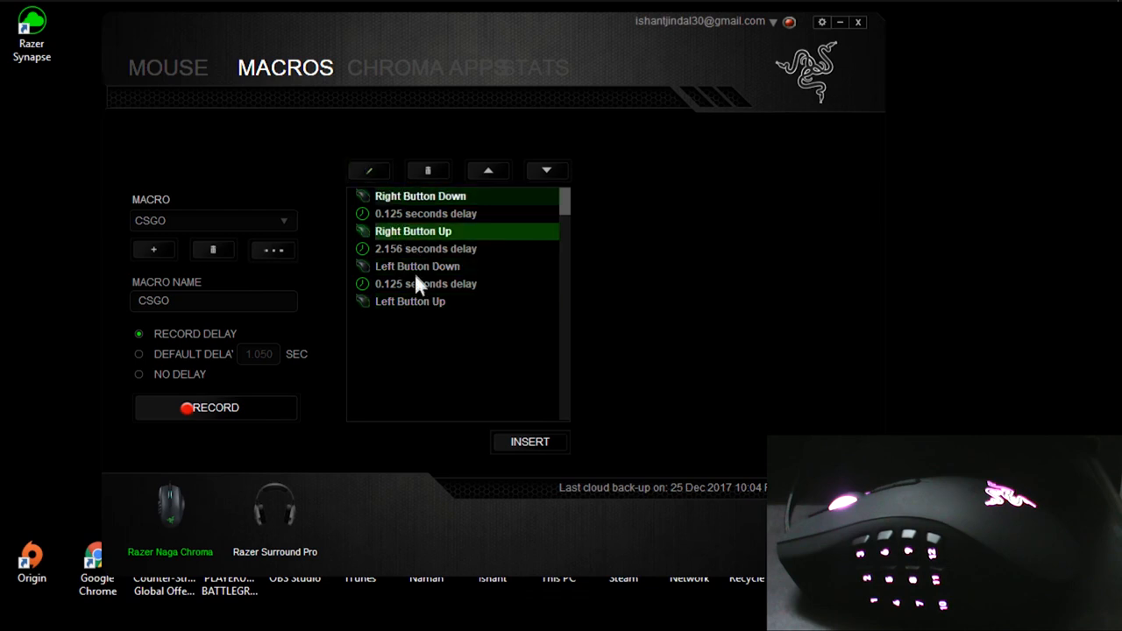
click(419, 267)
click(414, 307)
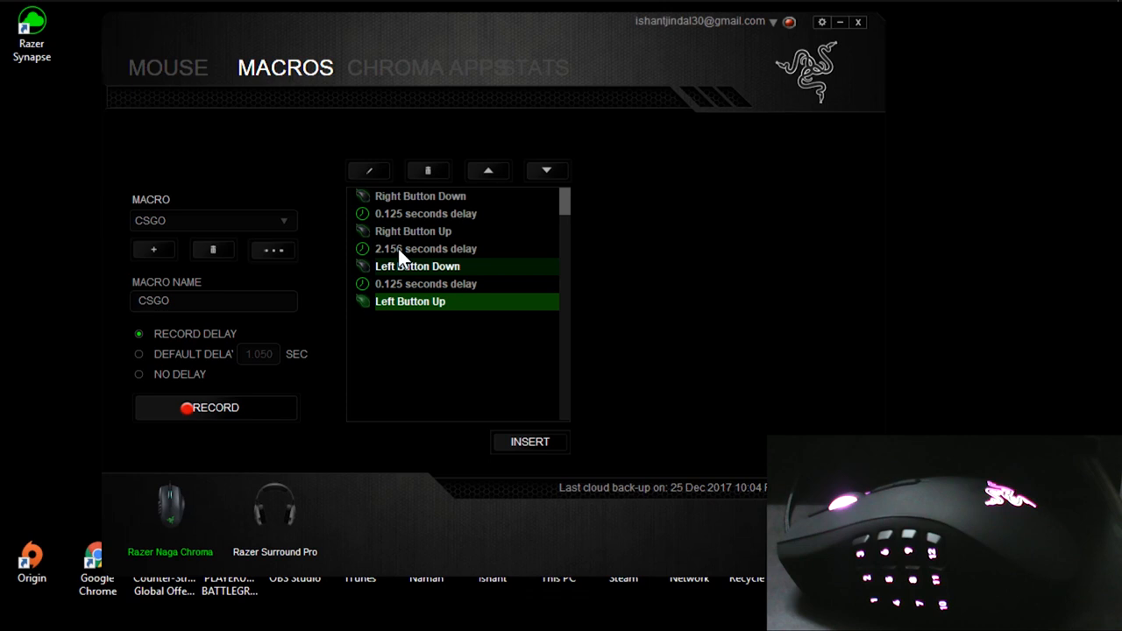
click(387, 250)
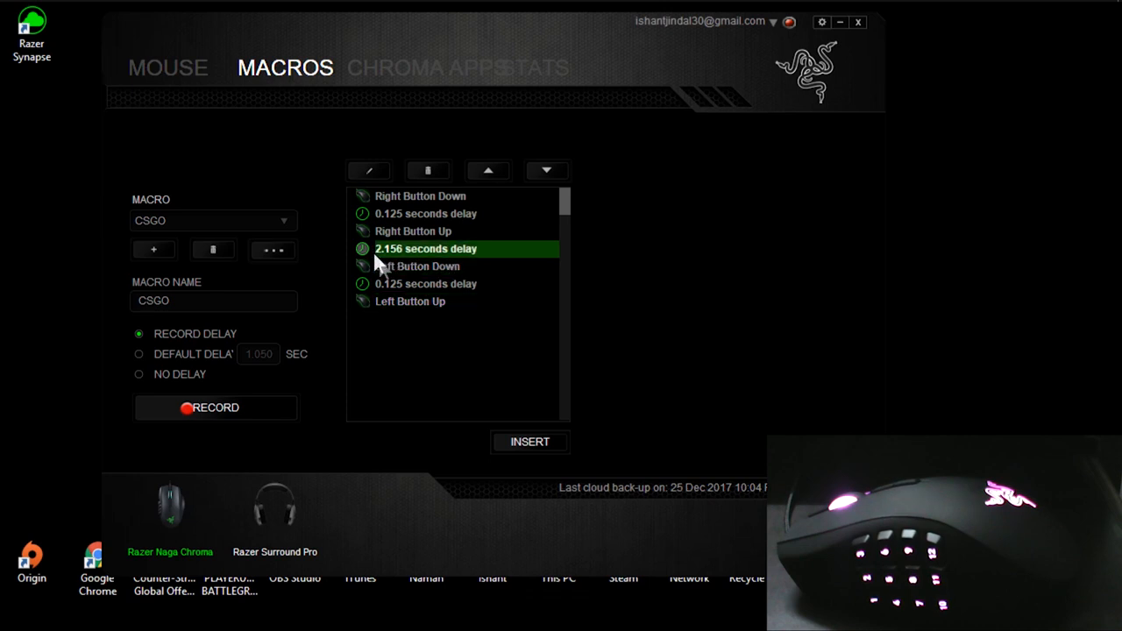
click(394, 229)
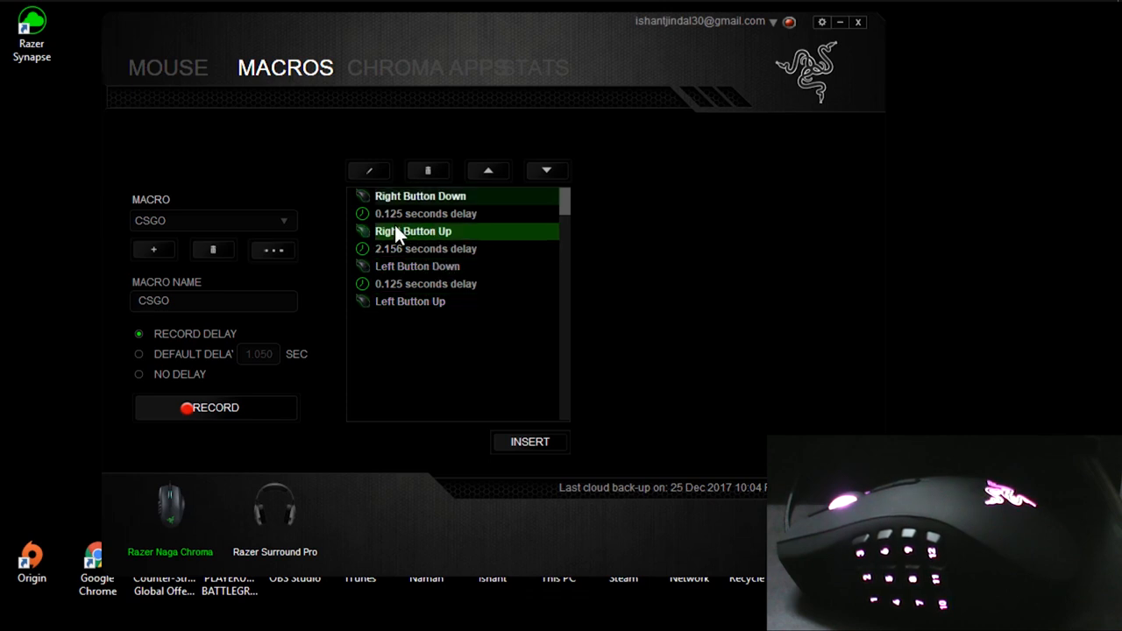
click(391, 265)
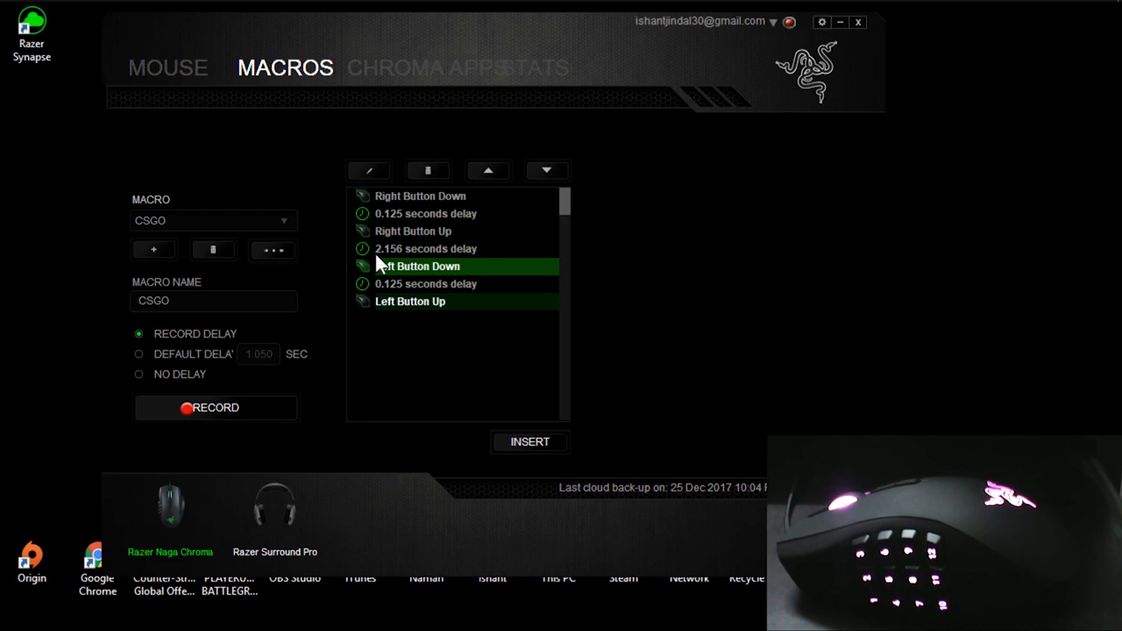
click(391, 249)
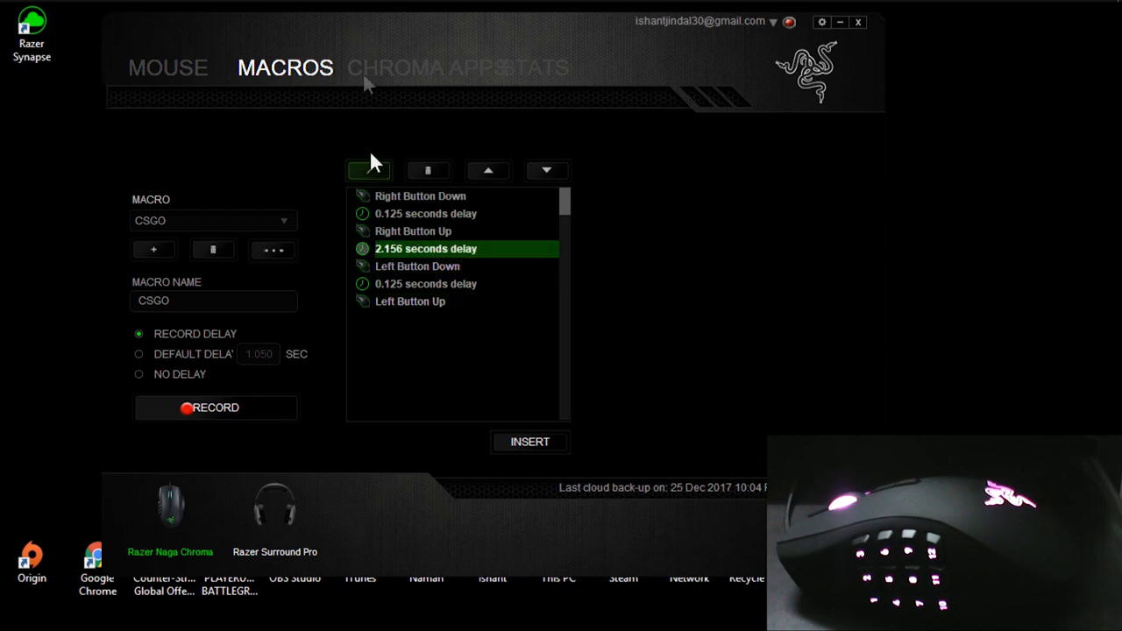
click(412, 15)
click(417, 7)
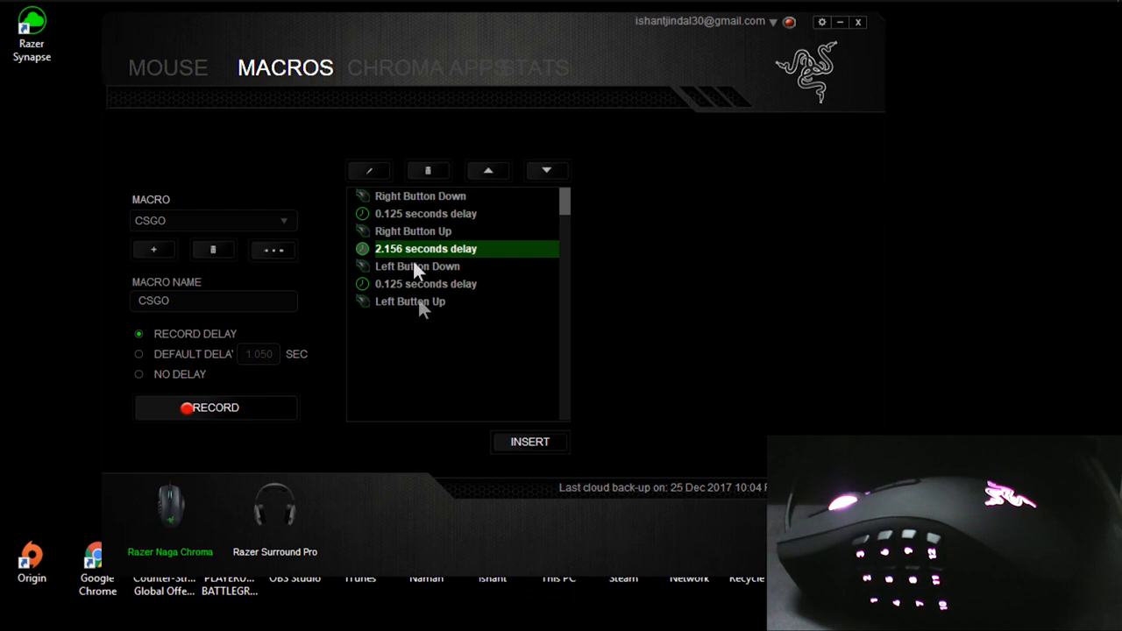
click(366, 341)
click(378, 301)
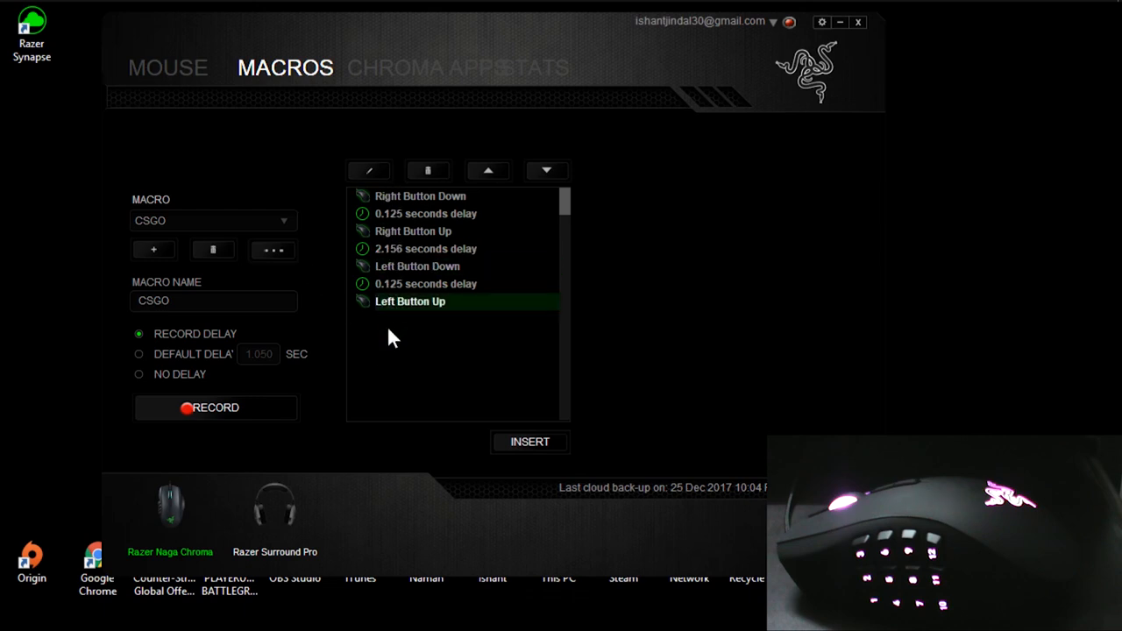
- Assign the CSGO macro with Play once playback to scroll wheel button 3 in keymap 1 of the mouse
click(163, 67)
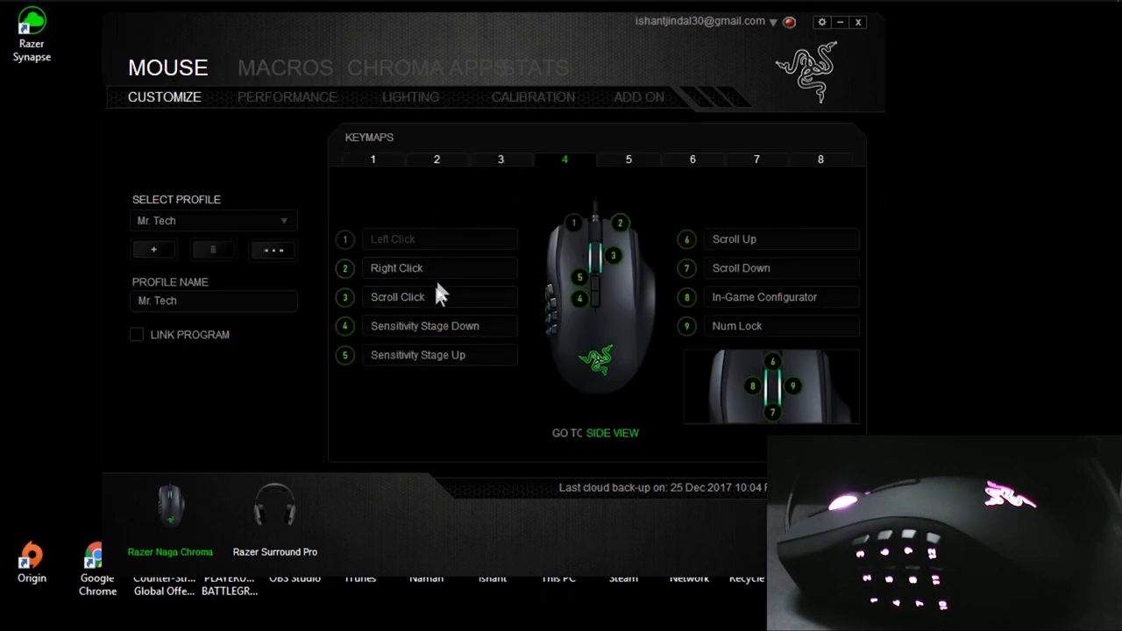
click(373, 159)
click(399, 294)
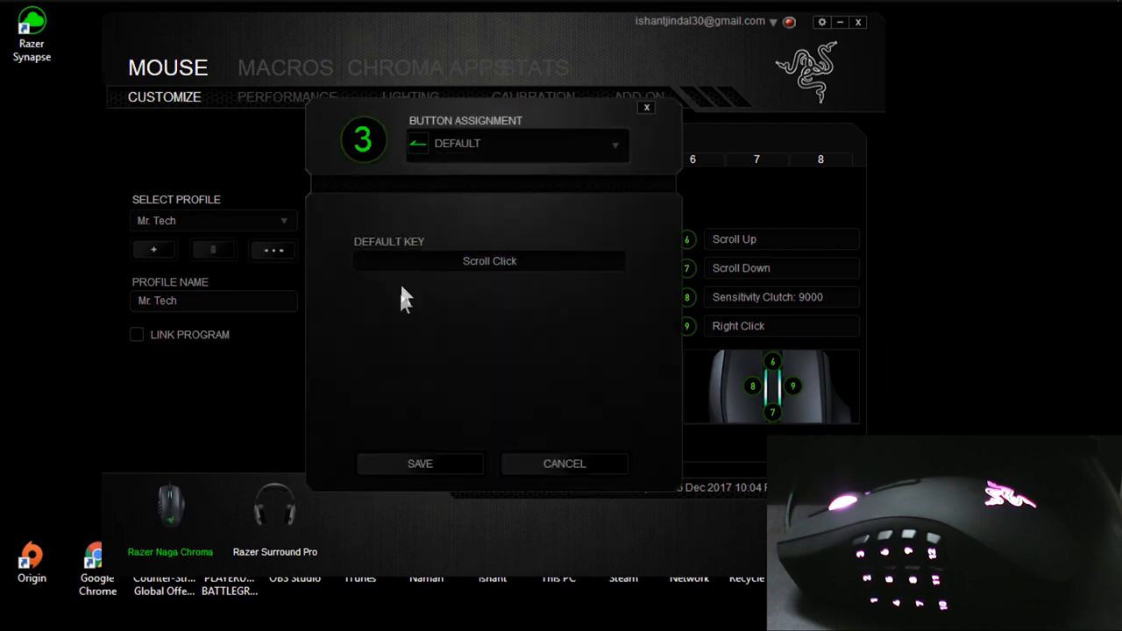
click(459, 162)
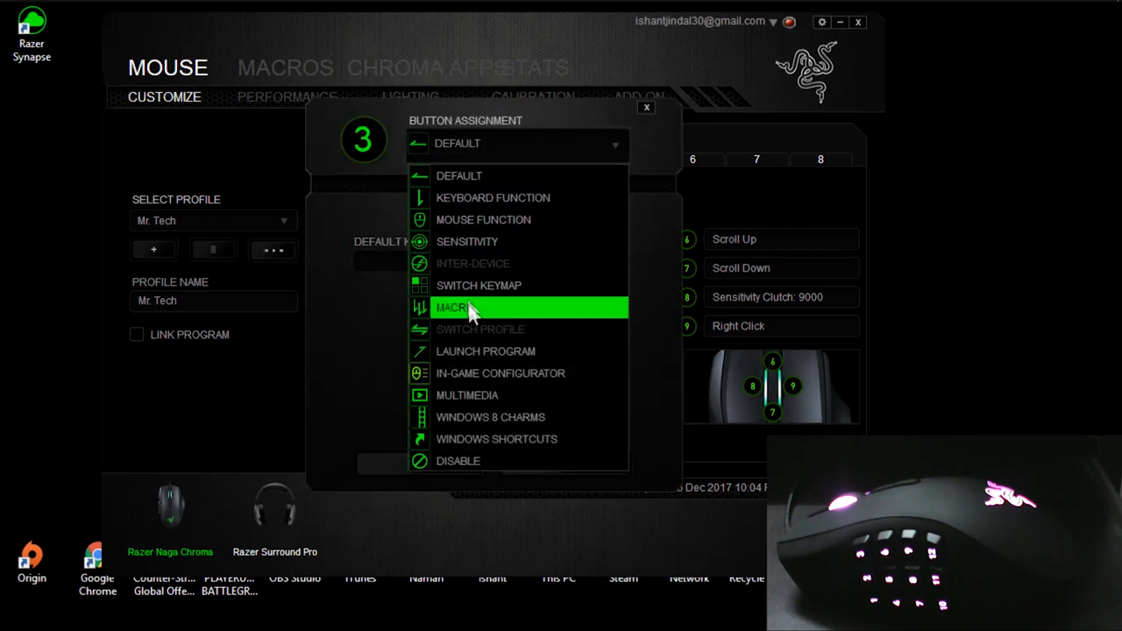
click(467, 300)
click(434, 255)
click(426, 280)
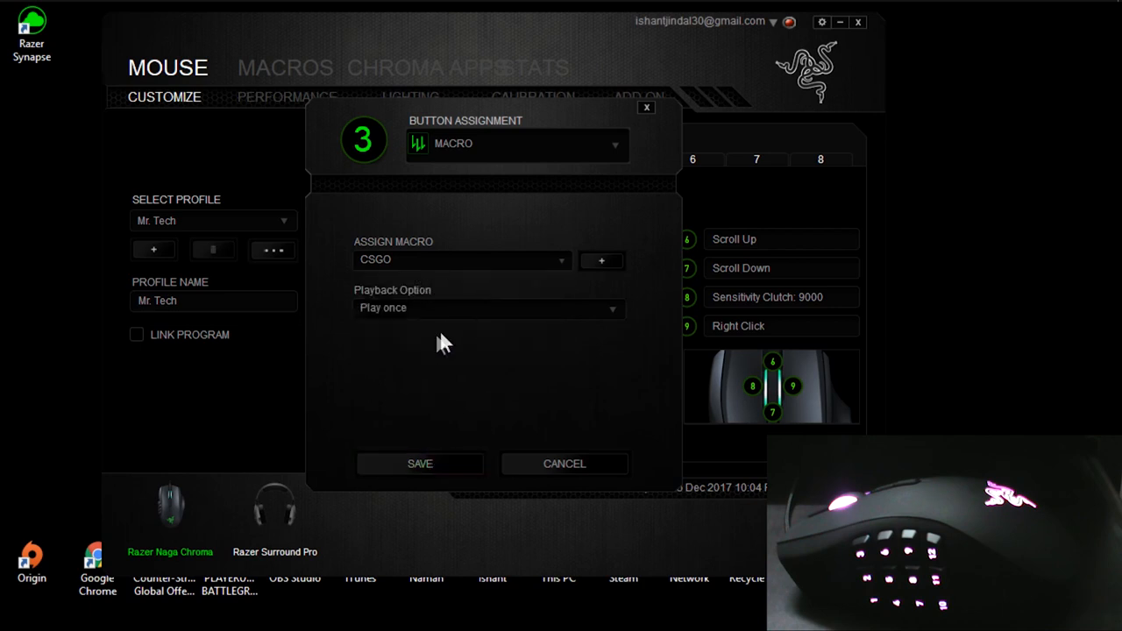
click(440, 310)
click(441, 323)
click(412, 468)
- Assign the CSGO macro with Play once playback to side button 3 in keymap 1
click(618, 435)
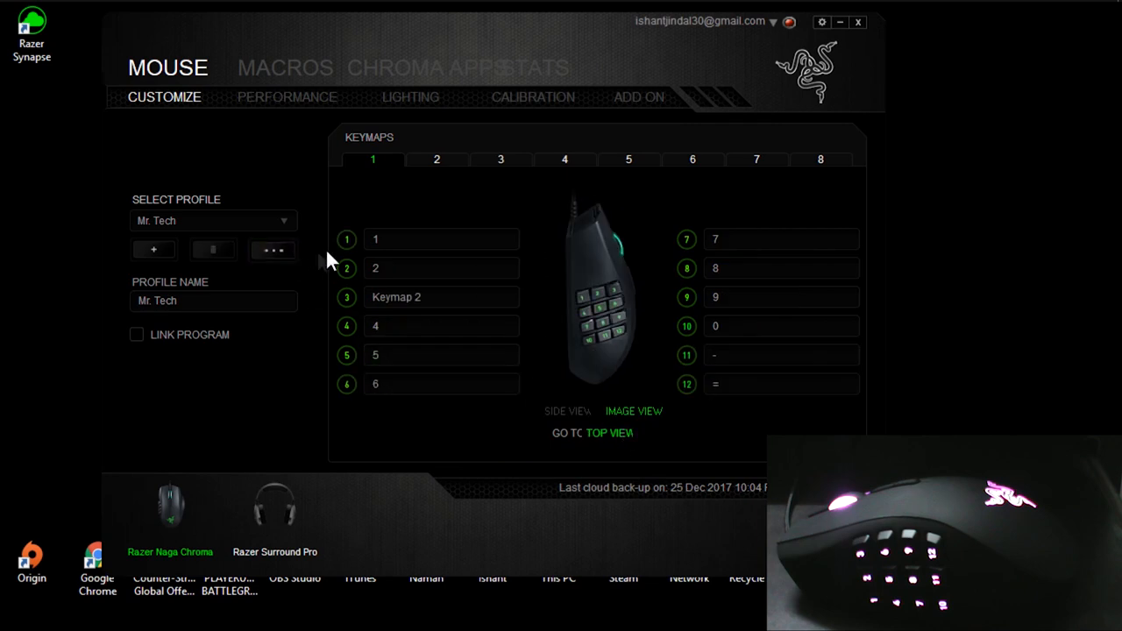
click(419, 289)
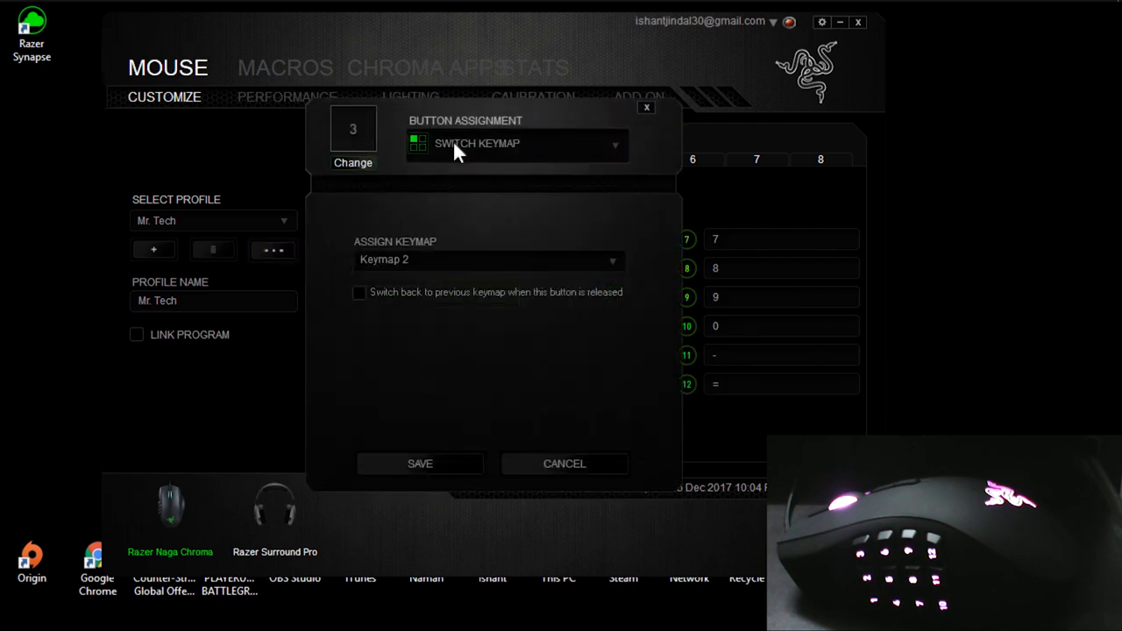
click(452, 140)
click(480, 305)
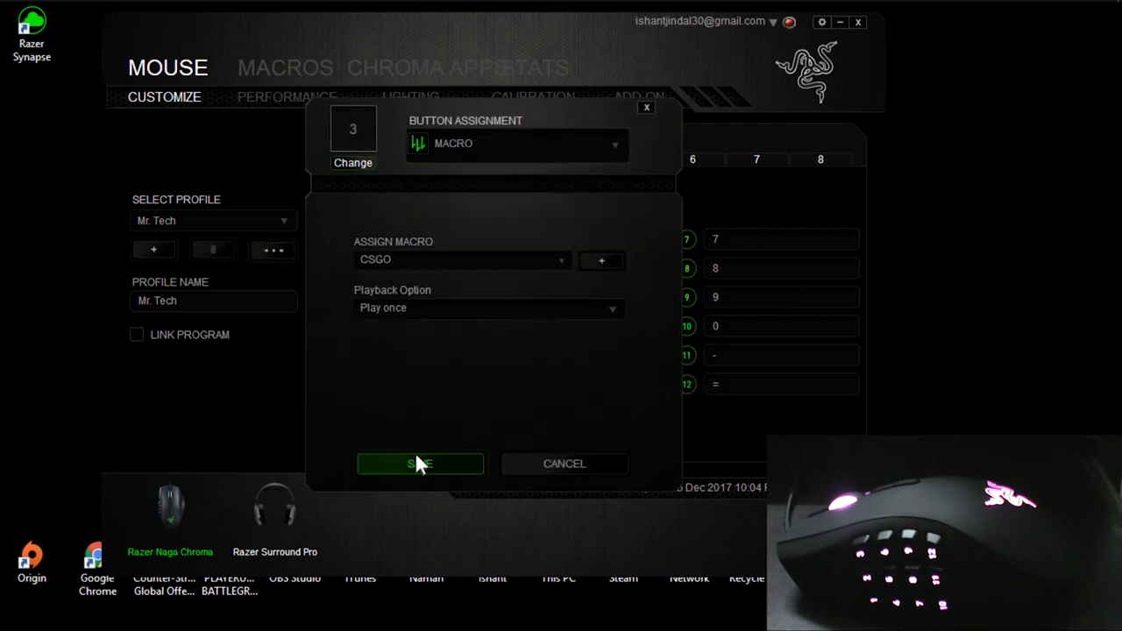
click(418, 458)
- Compare the button 3 assignments in the mouse's top view and side view
click(623, 432)
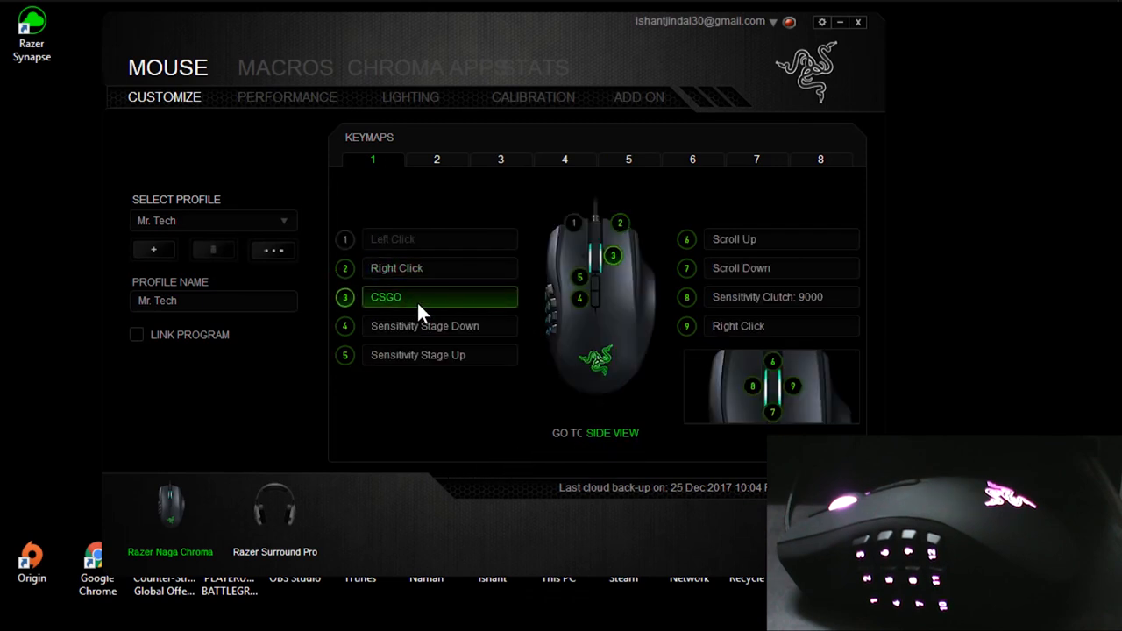
click(608, 430)
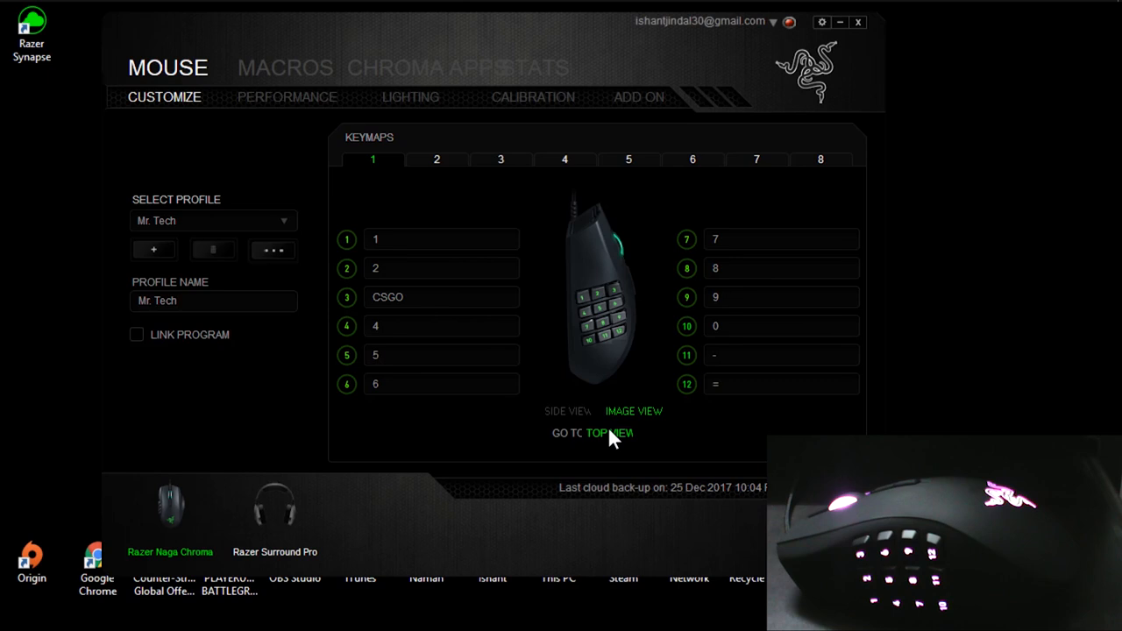
click(610, 431)
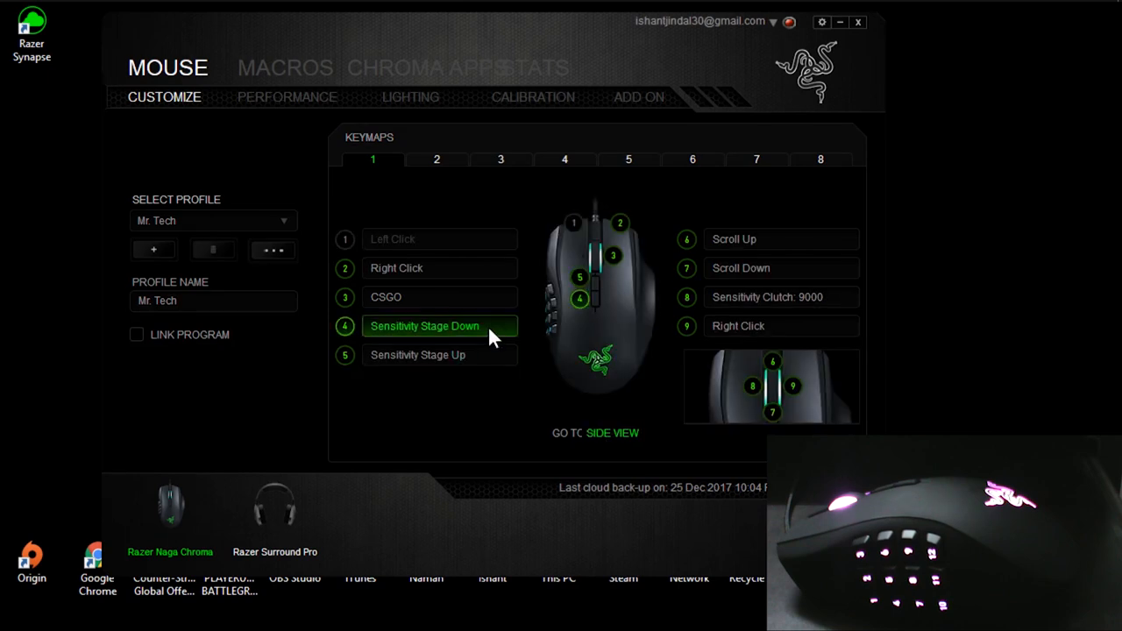
click(597, 432)
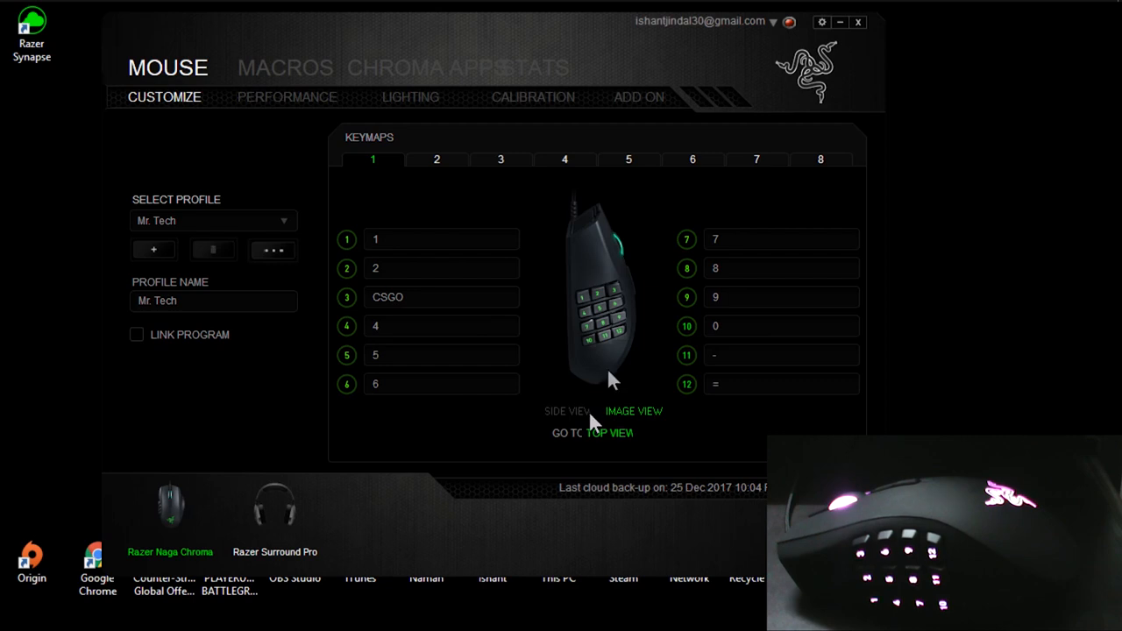
- Minimize Razer Synapse to the desktop and reopen it from its shortcut
click(838, 24)
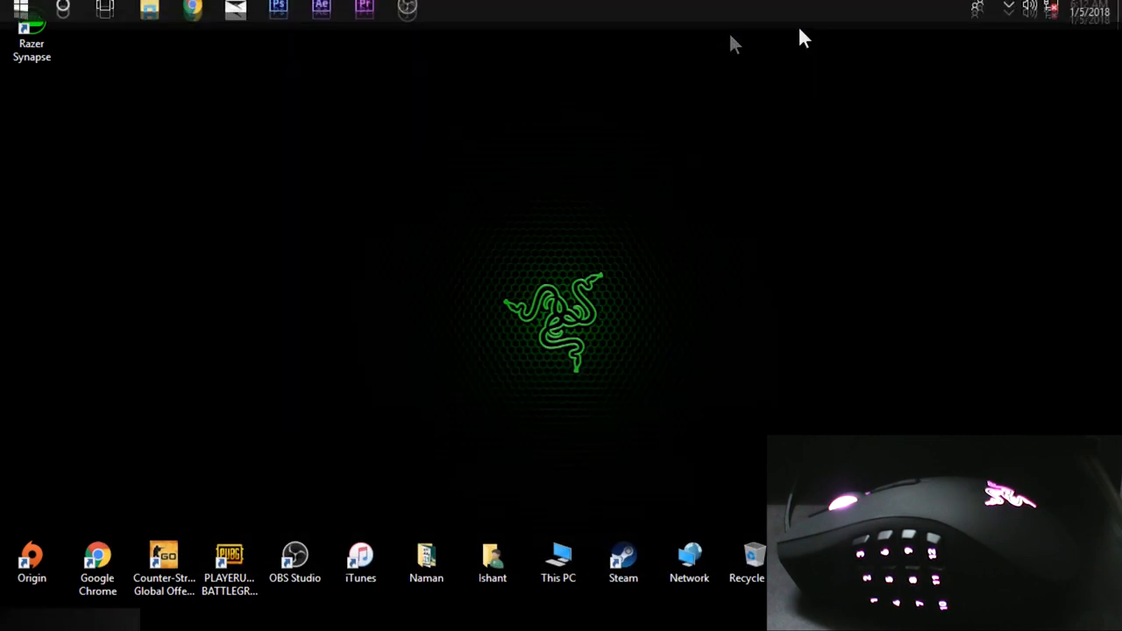
right_click(32, 61)
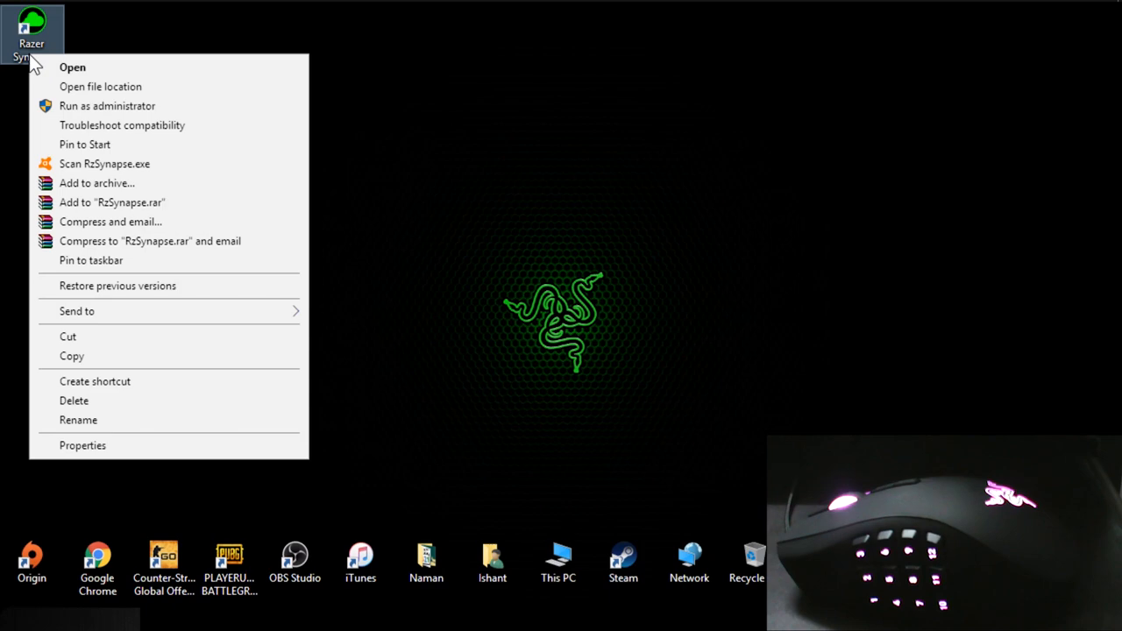
click(53, 67)
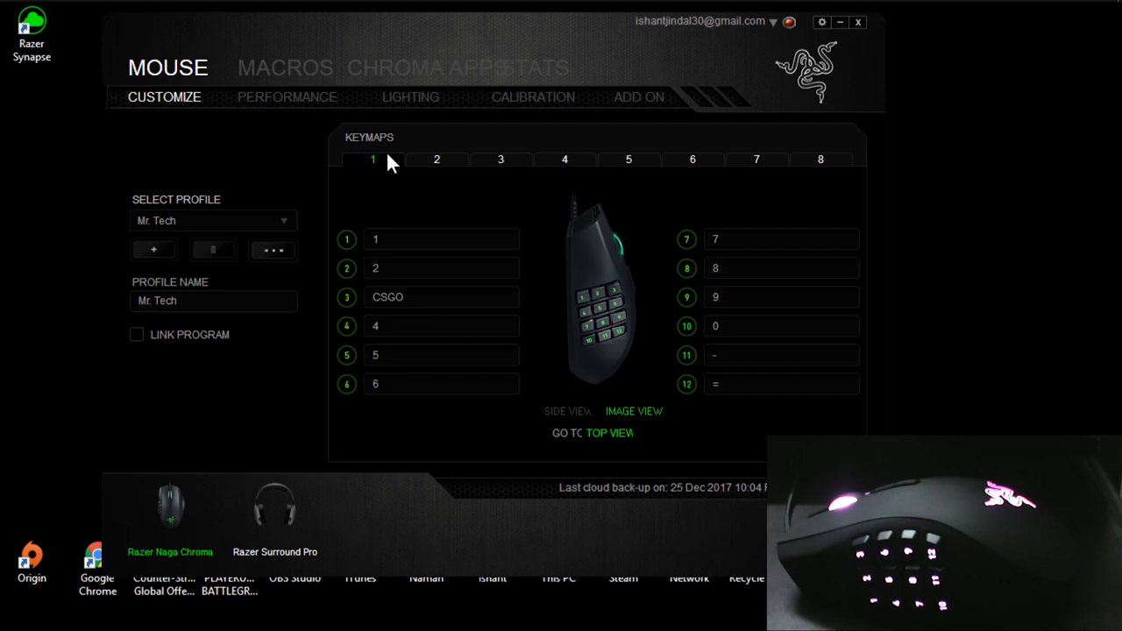
- Select the 2.156 seconds delay event in the CSGO macro and switch macro recording to a default delay
click(317, 74)
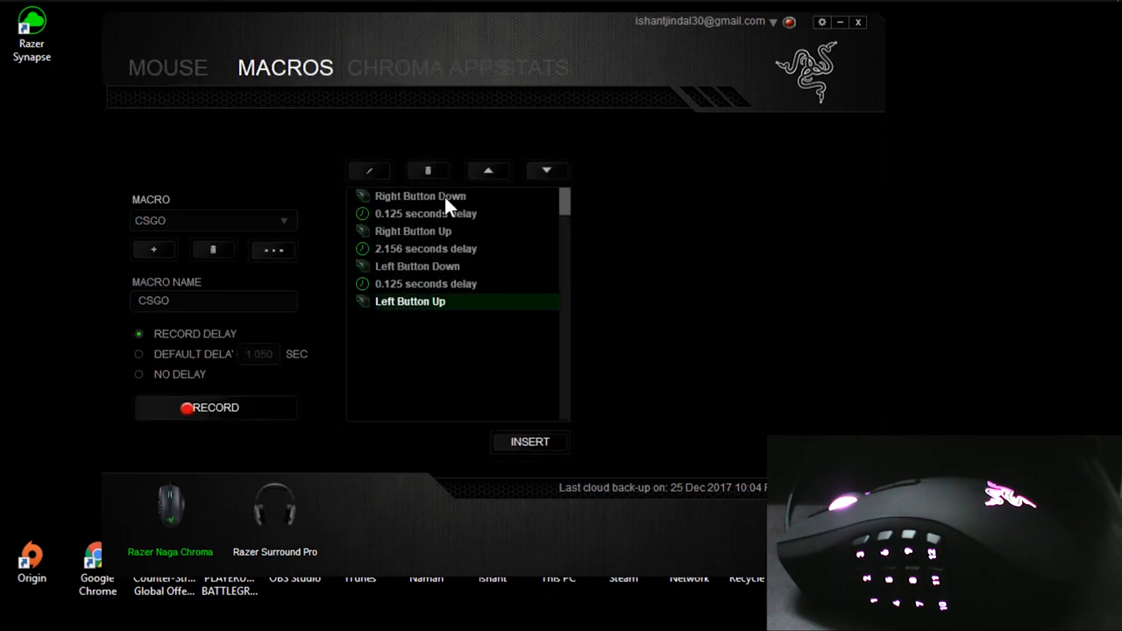
click(419, 251)
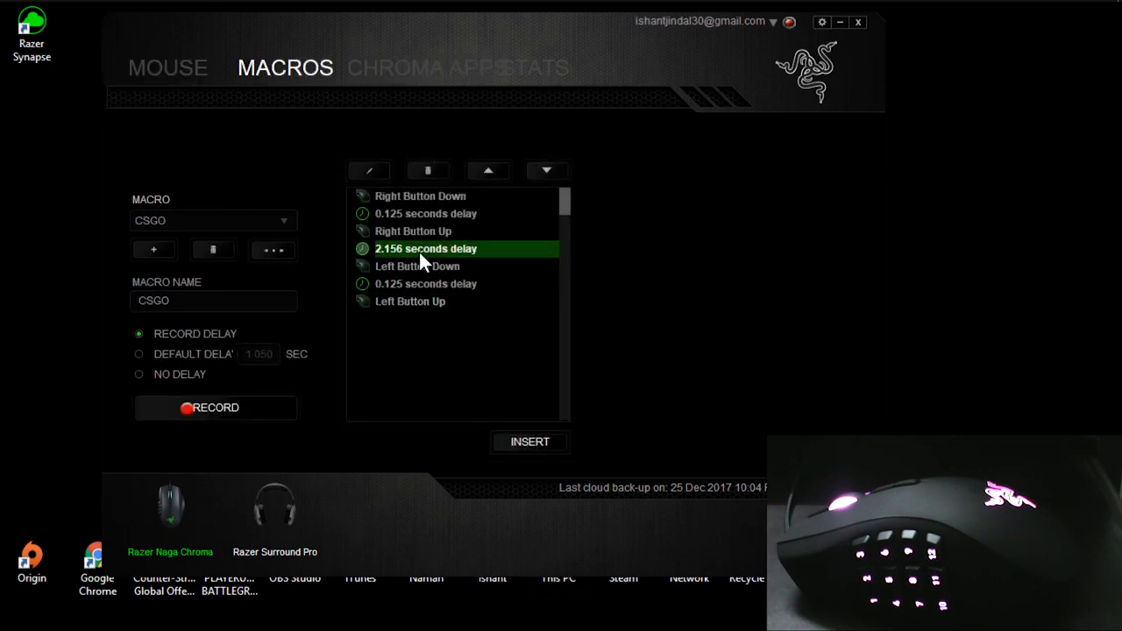
click(181, 353)
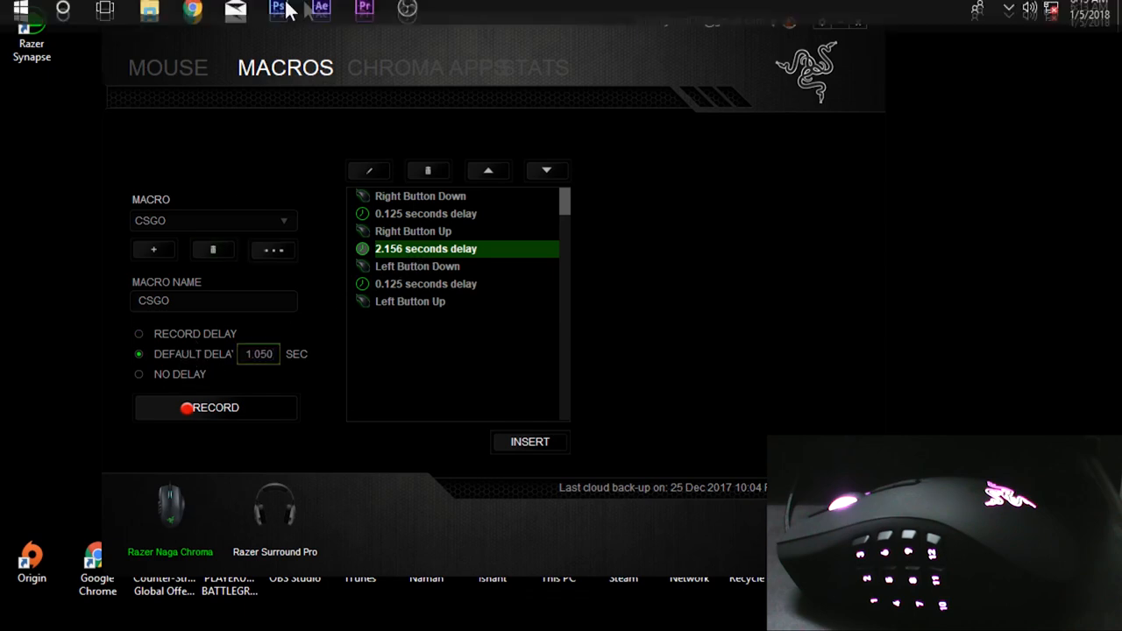
click(405, 17)
click(401, 19)
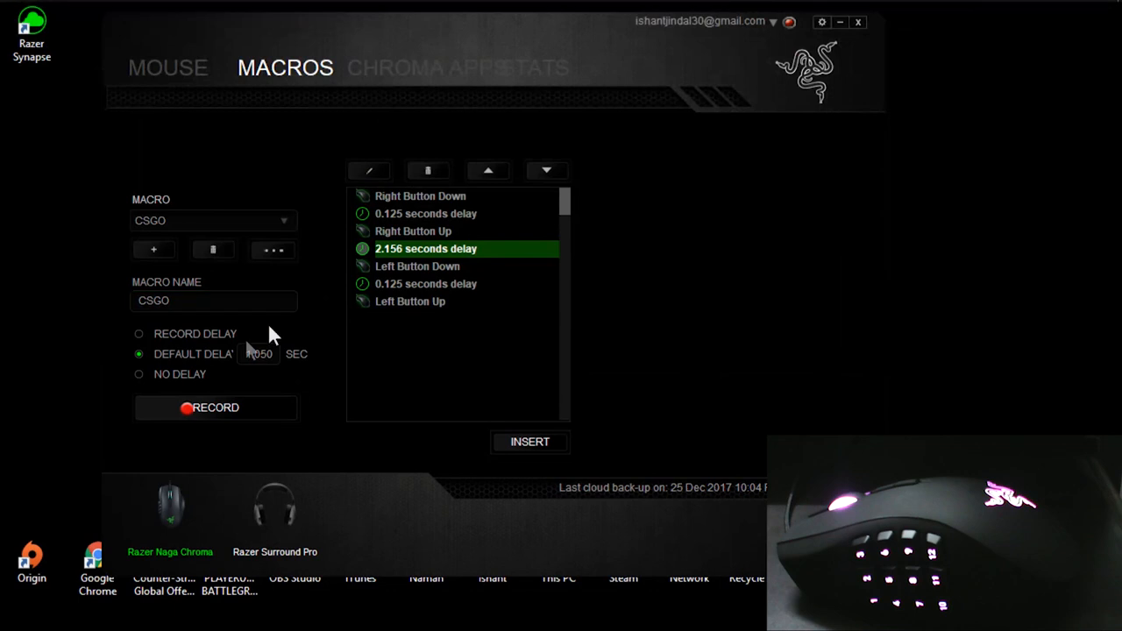
- Set the default delay for macro recording to 1.000 seconds
drag(269, 354, 246, 354)
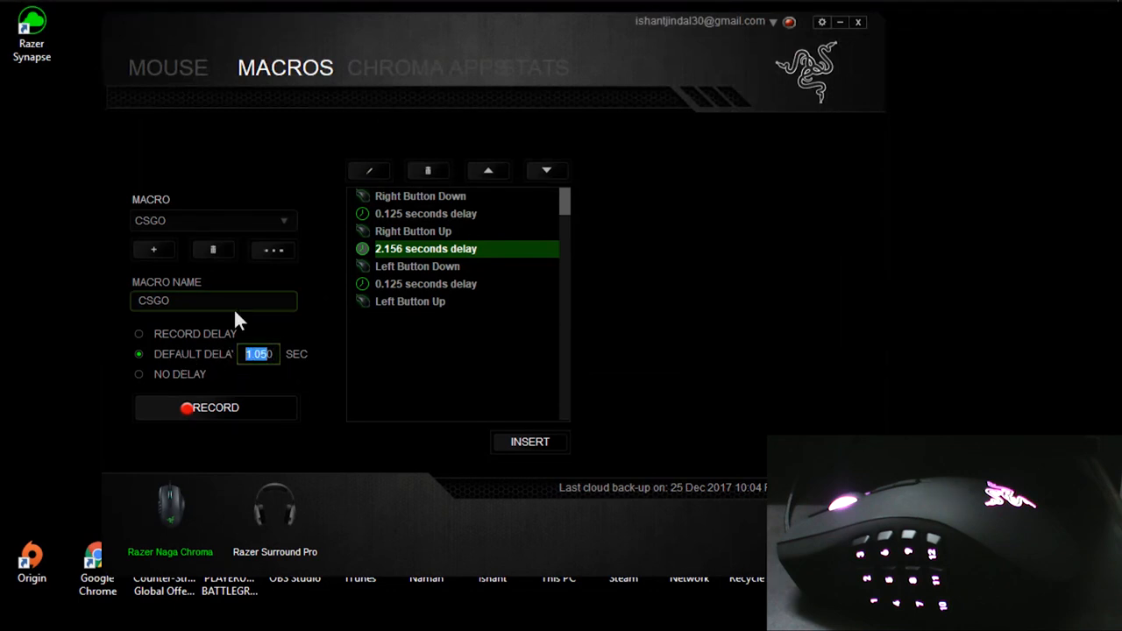
click(251, 354)
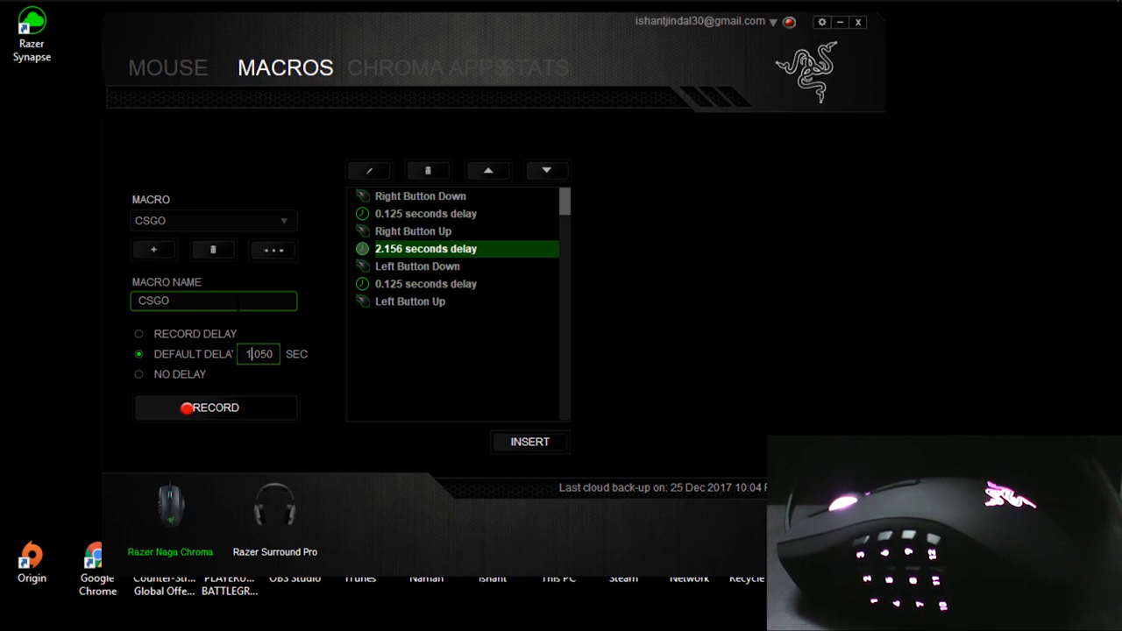
click(268, 354)
key(BackSpace)
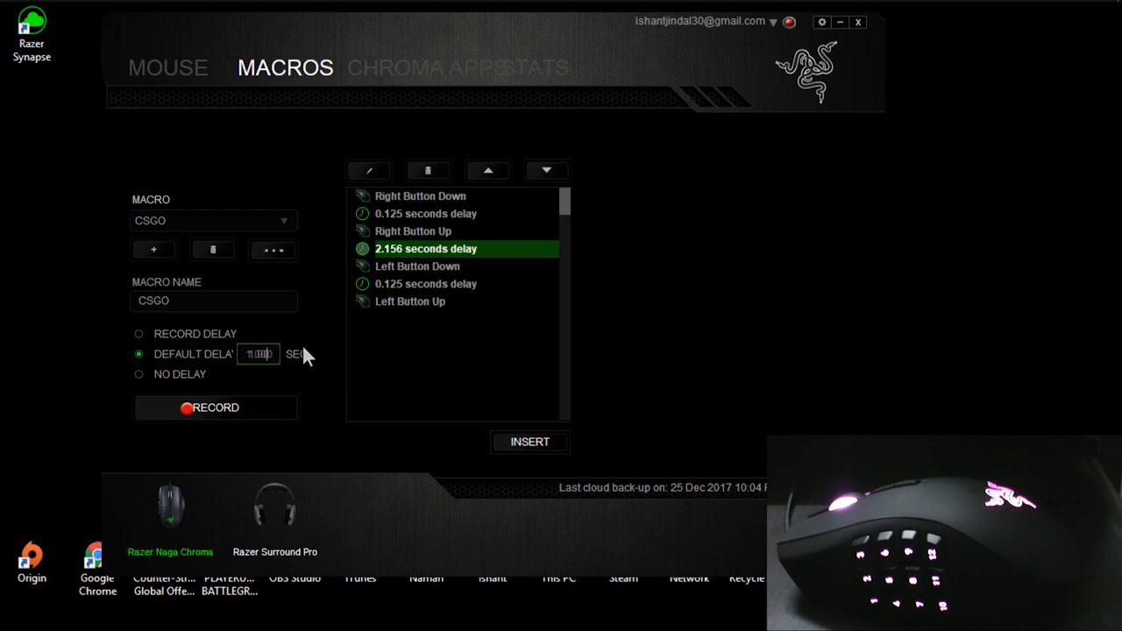
click(293, 374)
click(206, 354)
click(408, 357)
- Switch macro recording to no delay and create a new macro
click(179, 375)
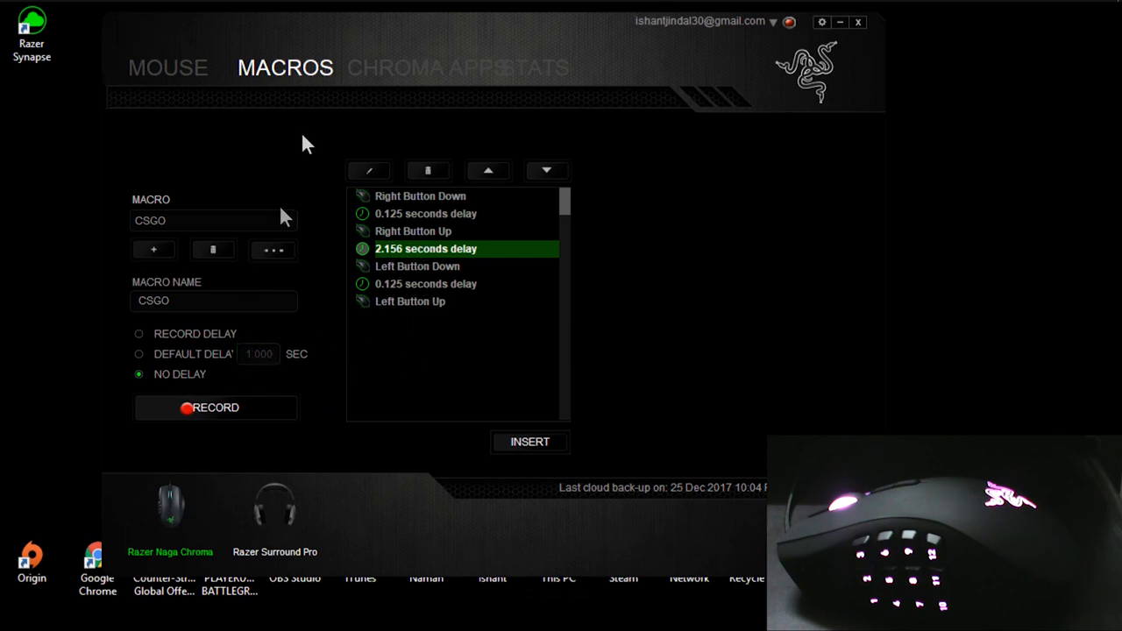
click(408, 18)
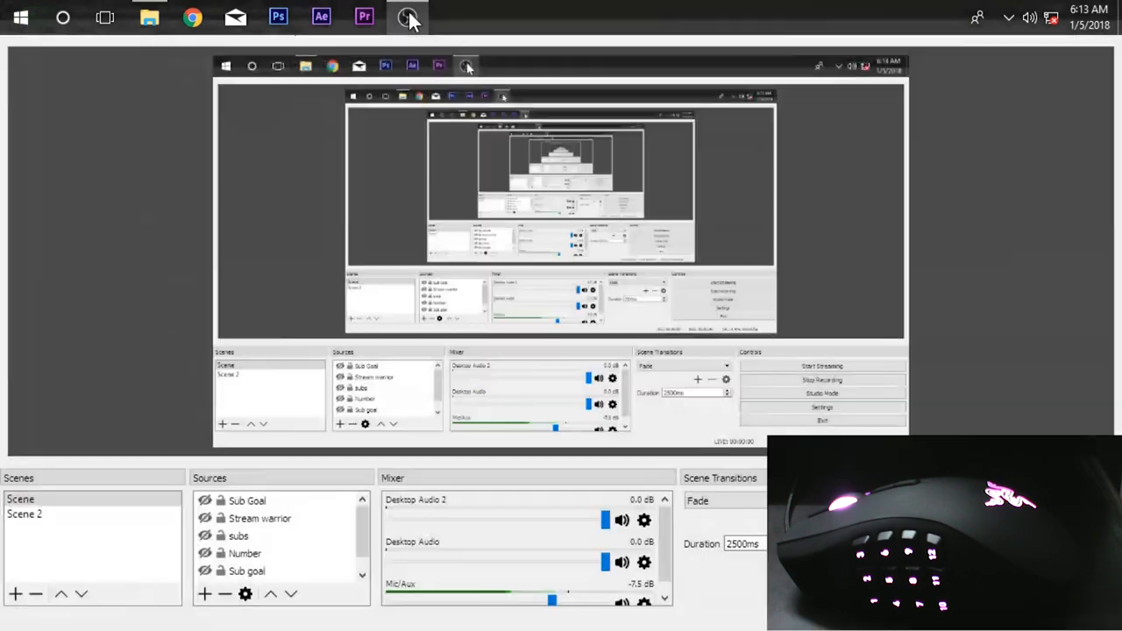
click(408, 17)
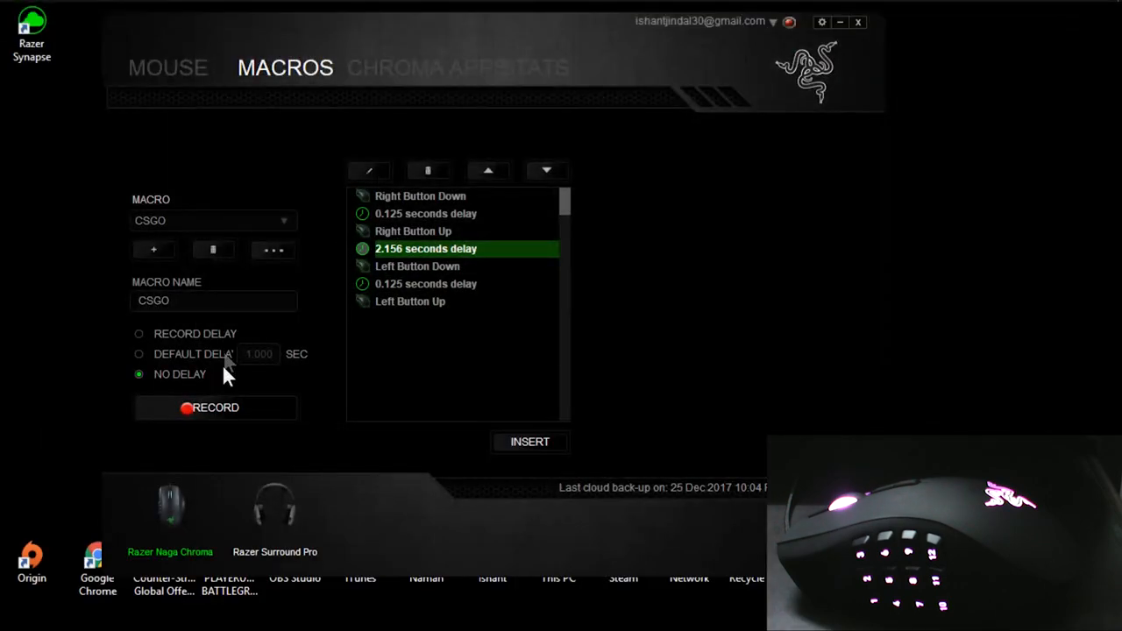
click(188, 403)
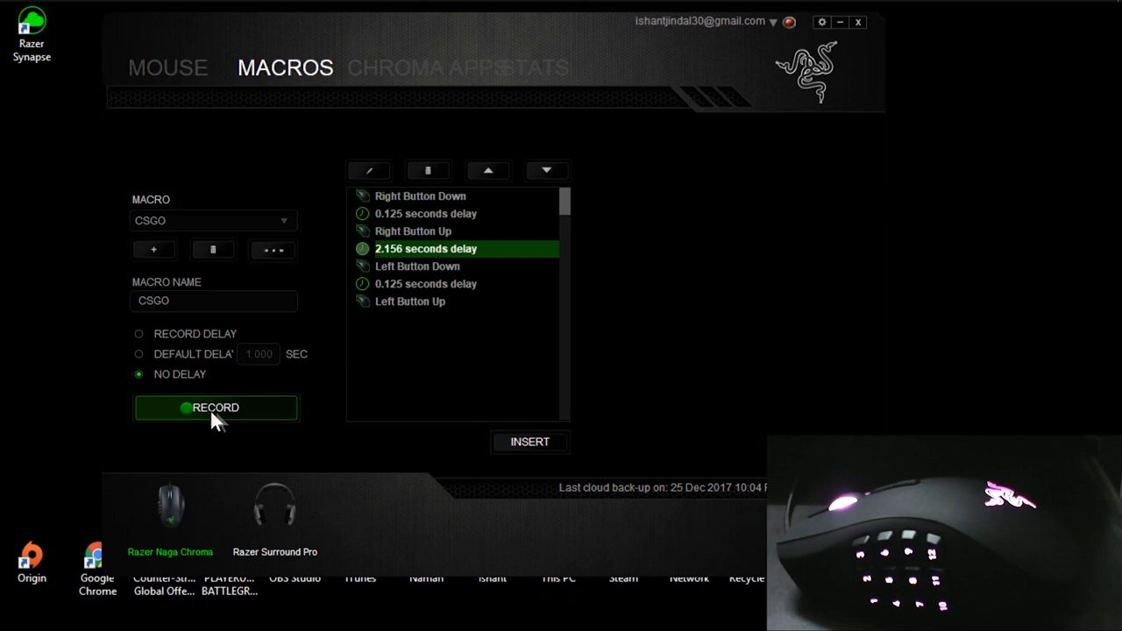
click(162, 249)
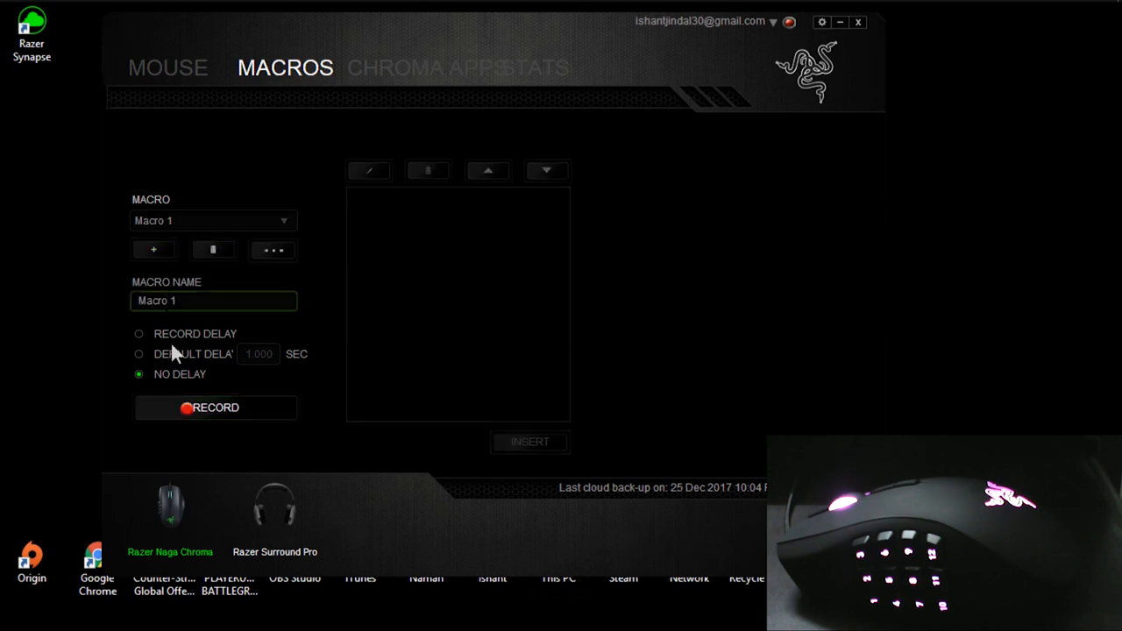
- Record Button 4, Button 5, a left click, a right click and the = key into Macro 1, and stop recording
click(191, 403)
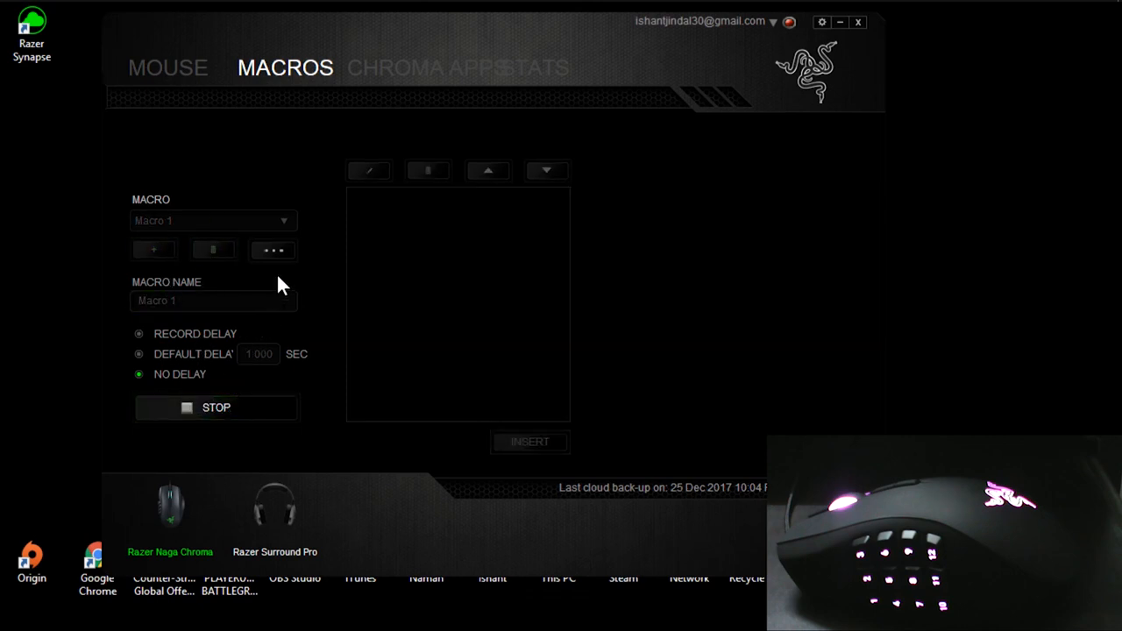
key(XF86Back)
key(XF86Forward)
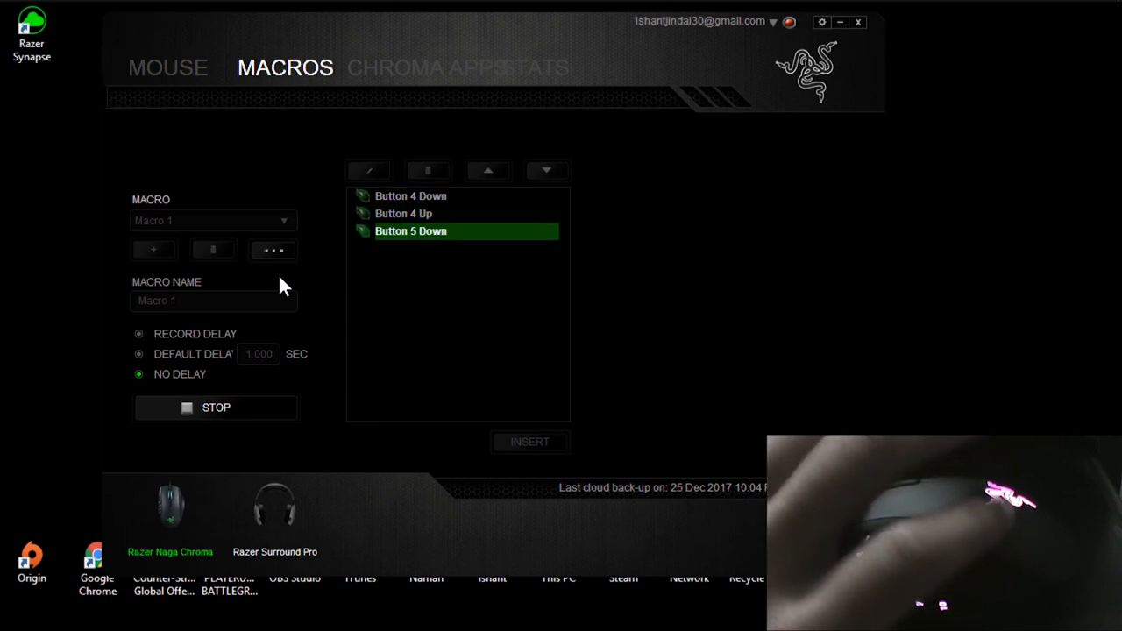
click(280, 279)
right_click(279, 279)
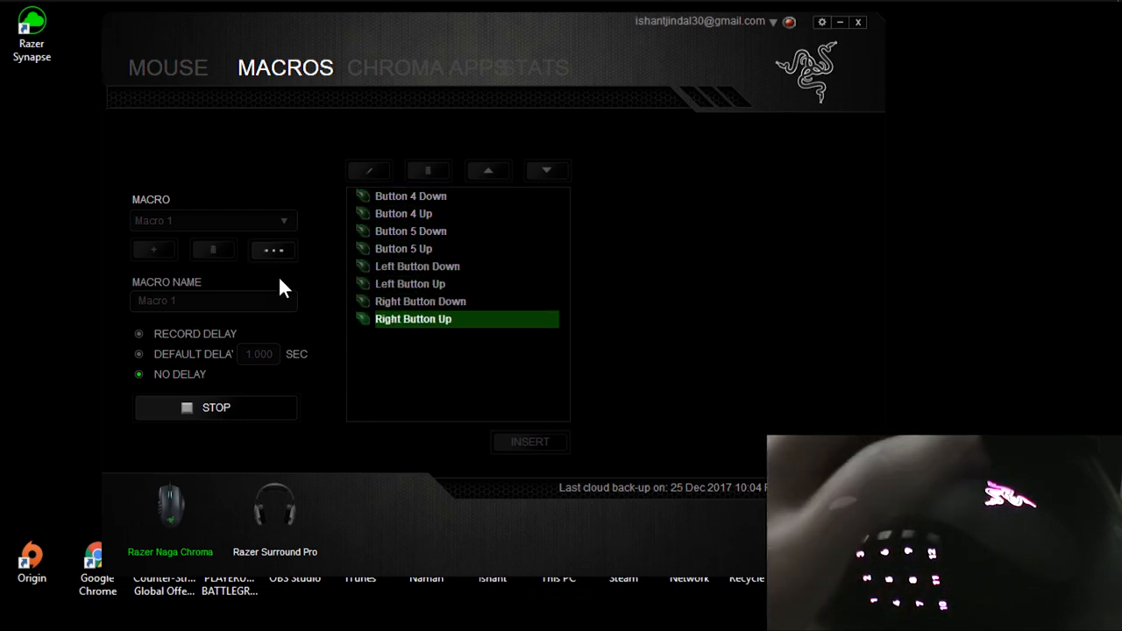
key(equal)
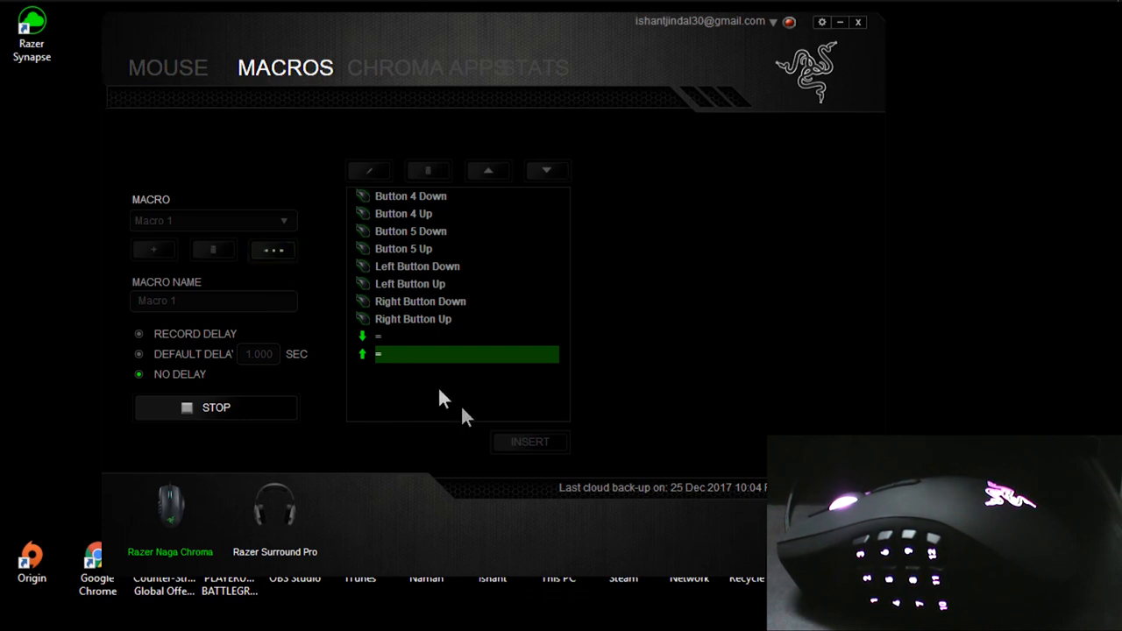
click(172, 408)
- Compare the recording delay modes, returning to No Delay, and view the copy, import and export options for Macro 1
click(209, 355)
click(223, 338)
click(219, 354)
click(212, 373)
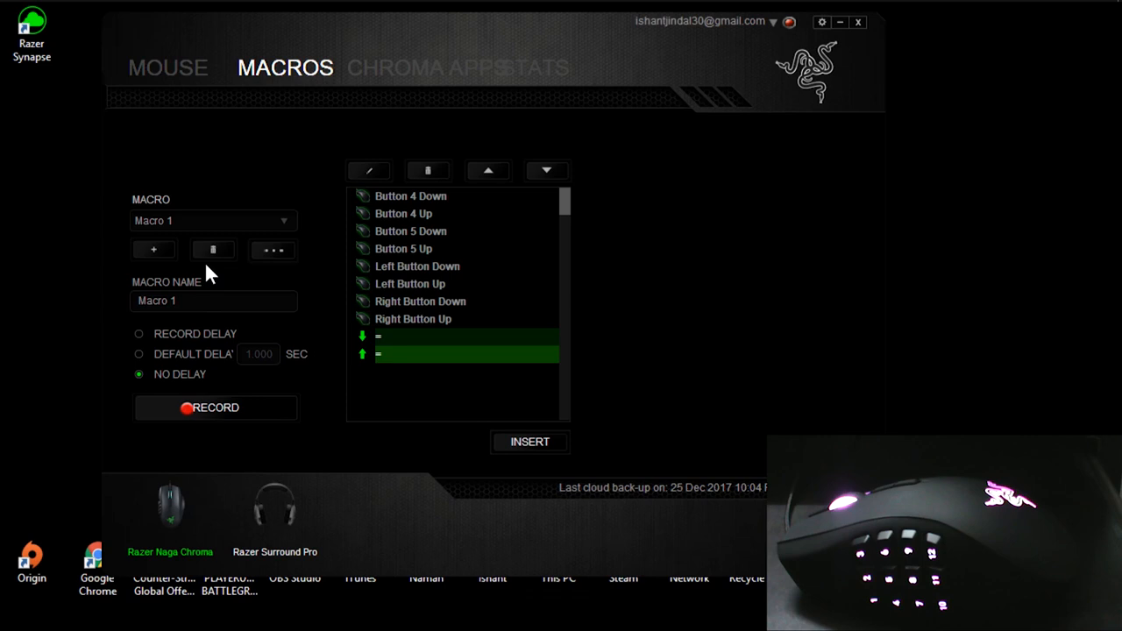
click(263, 250)
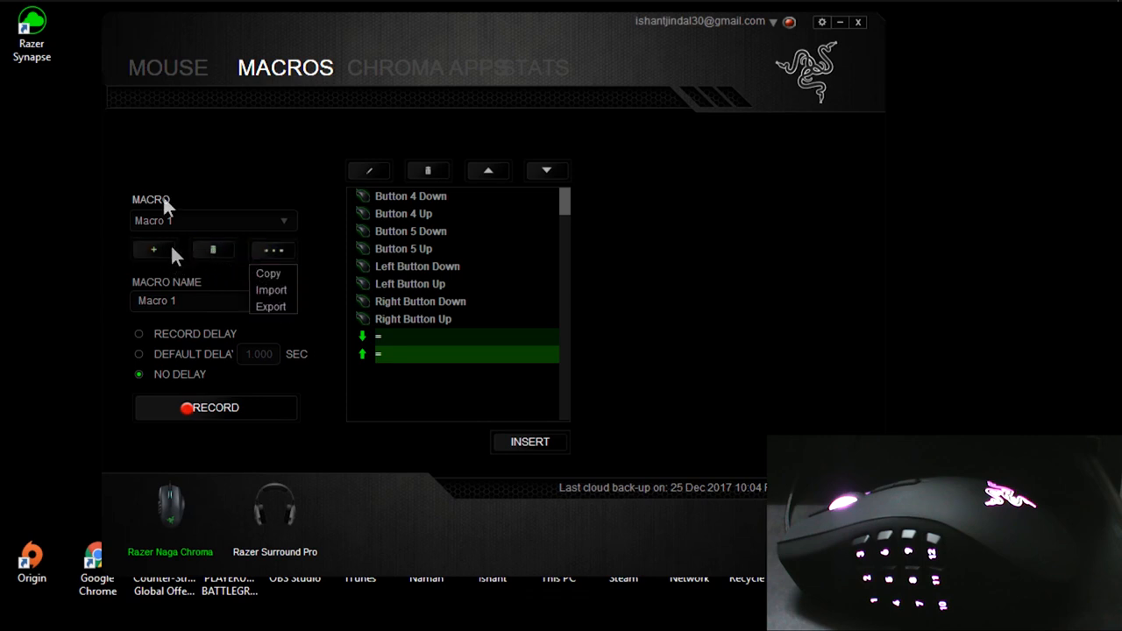
- Assign Macro 1 to scroll wheel button 3 in keymap 1 of the mouse and save the assignment
click(176, 67)
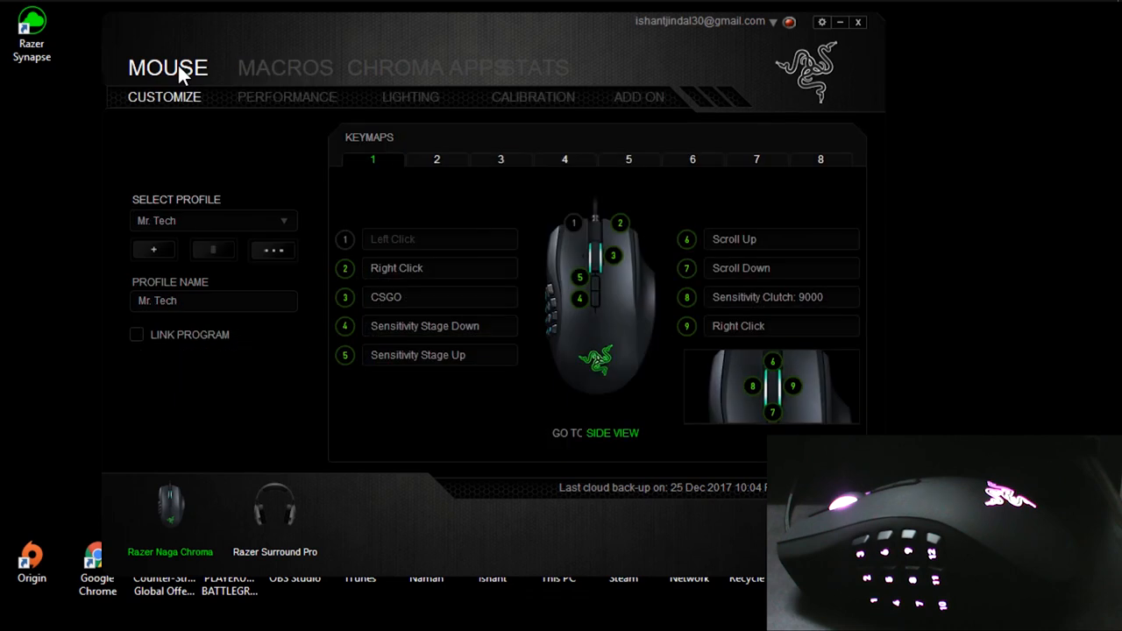
click(411, 301)
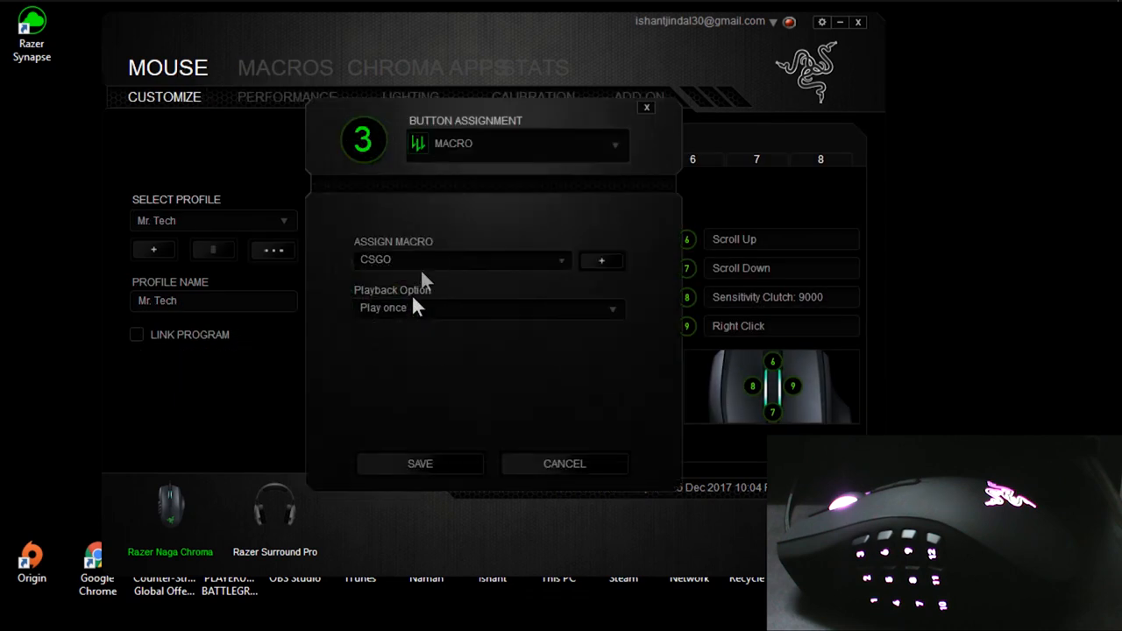
click(456, 148)
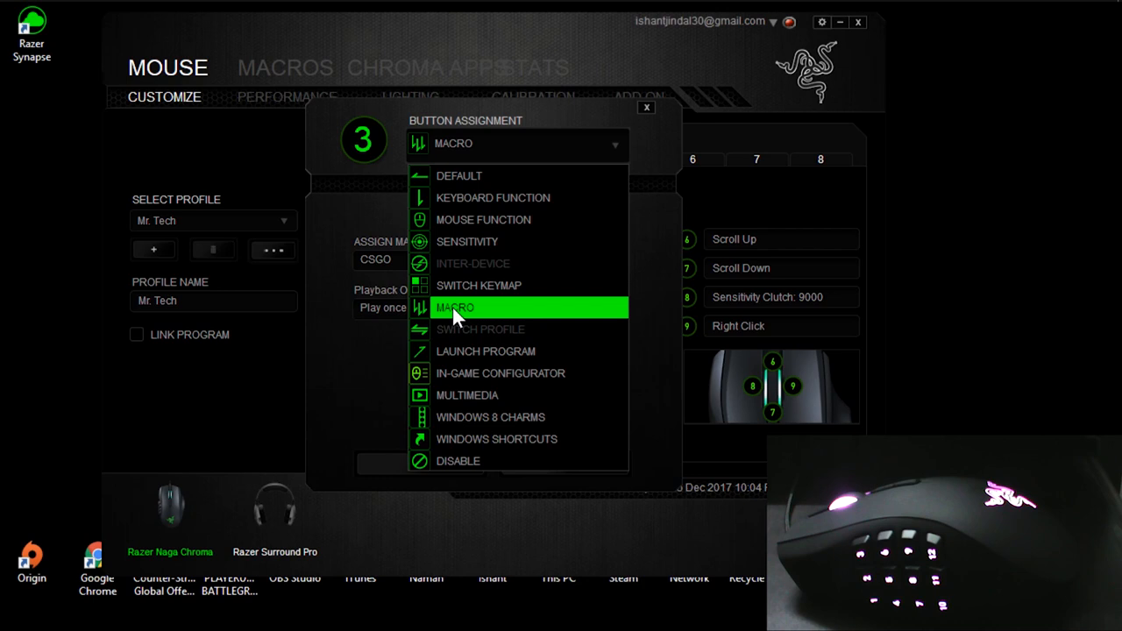
click(452, 307)
click(419, 260)
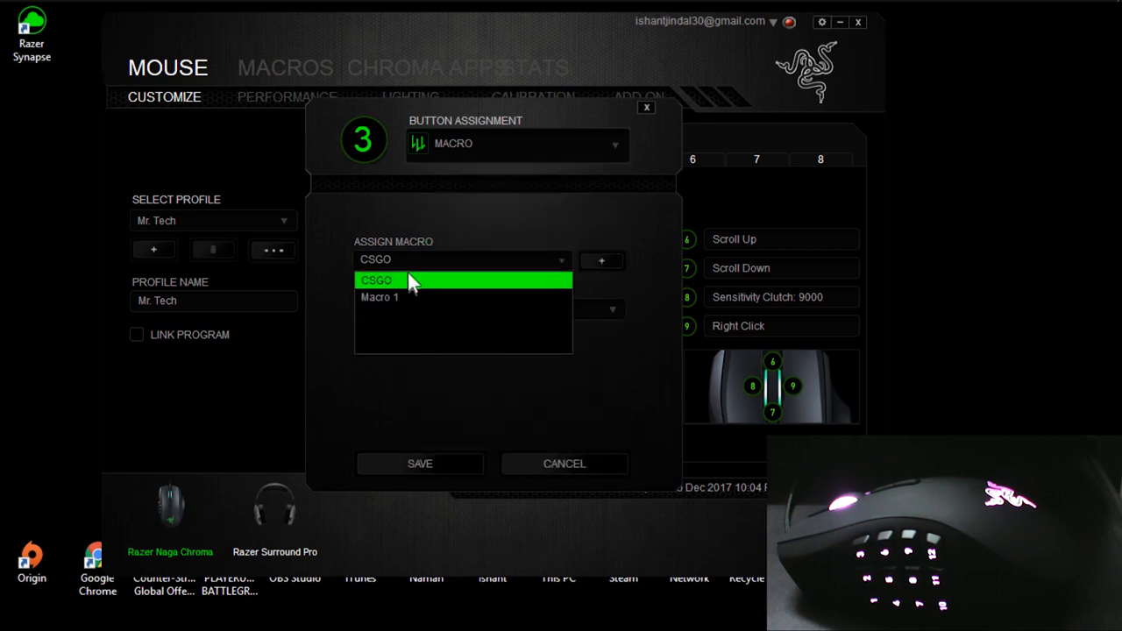
click(409, 281)
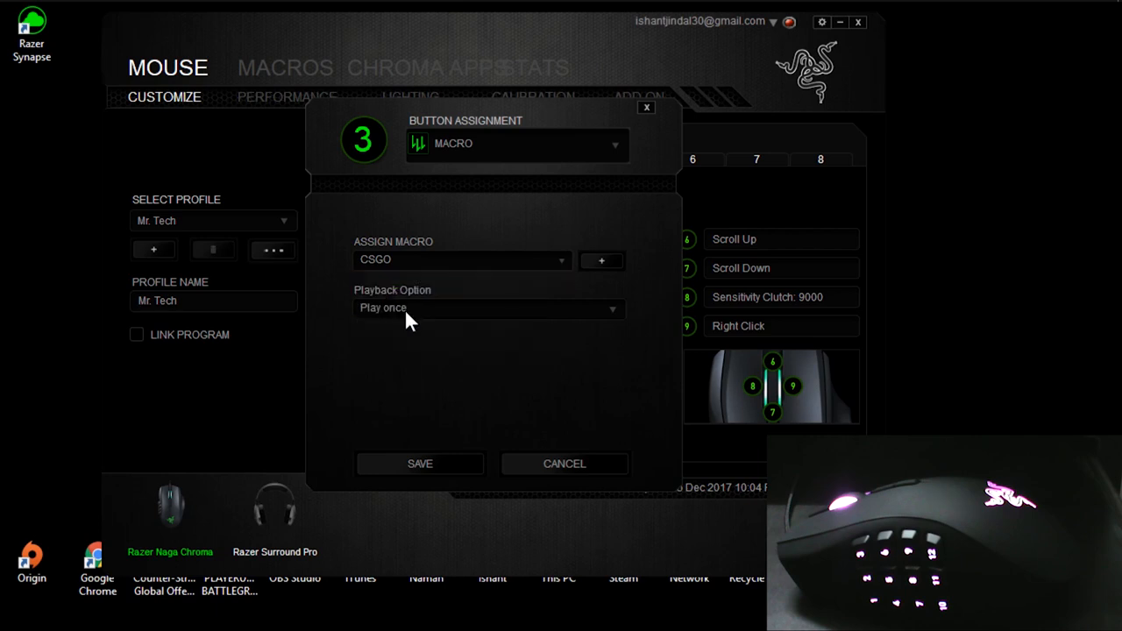
click(425, 263)
click(415, 298)
click(386, 463)
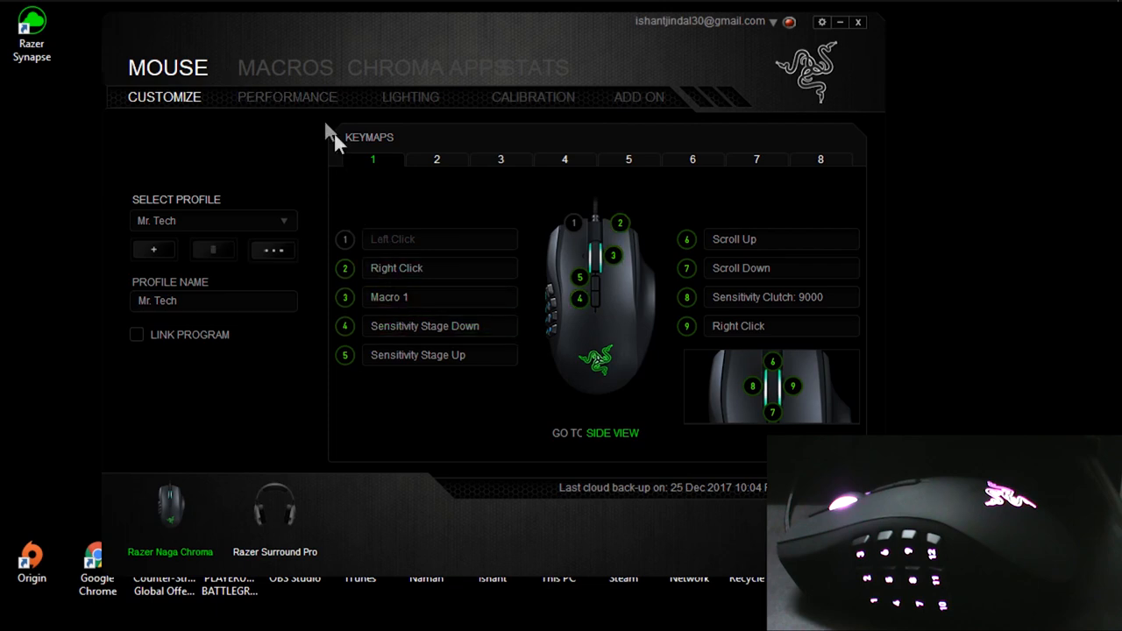
- Delete the Left Button Down and Left Button Up events from Macro 1
click(292, 70)
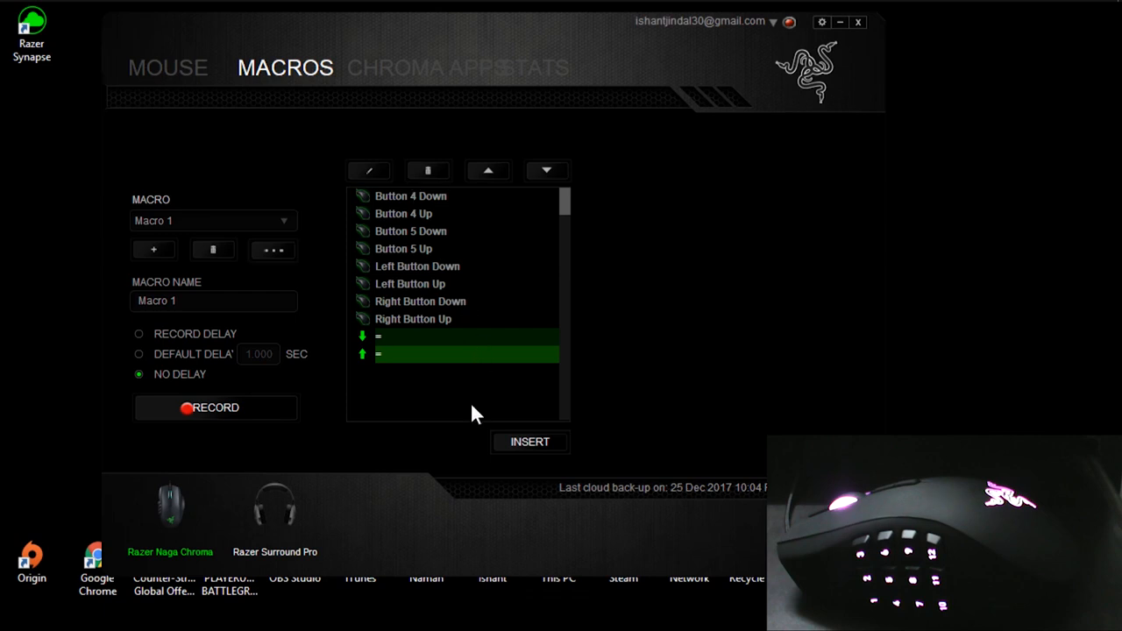
click(411, 248)
click(412, 264)
click(411, 281)
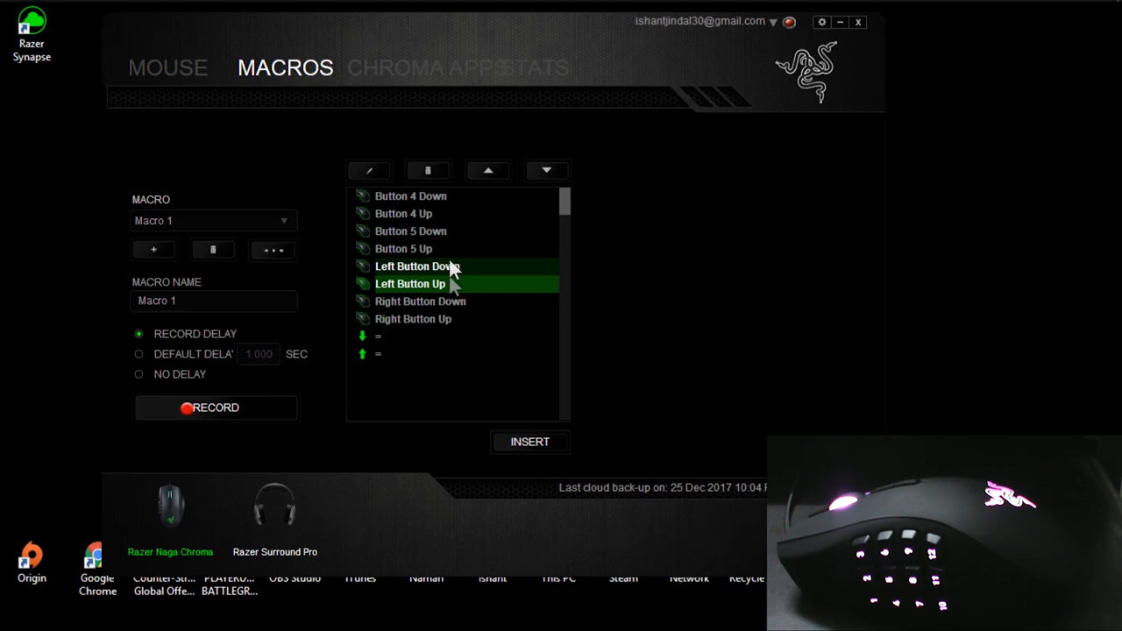
click(424, 172)
- Switch recording to the default delay and delete the right button and = key events from Macro 1
click(210, 353)
click(380, 283)
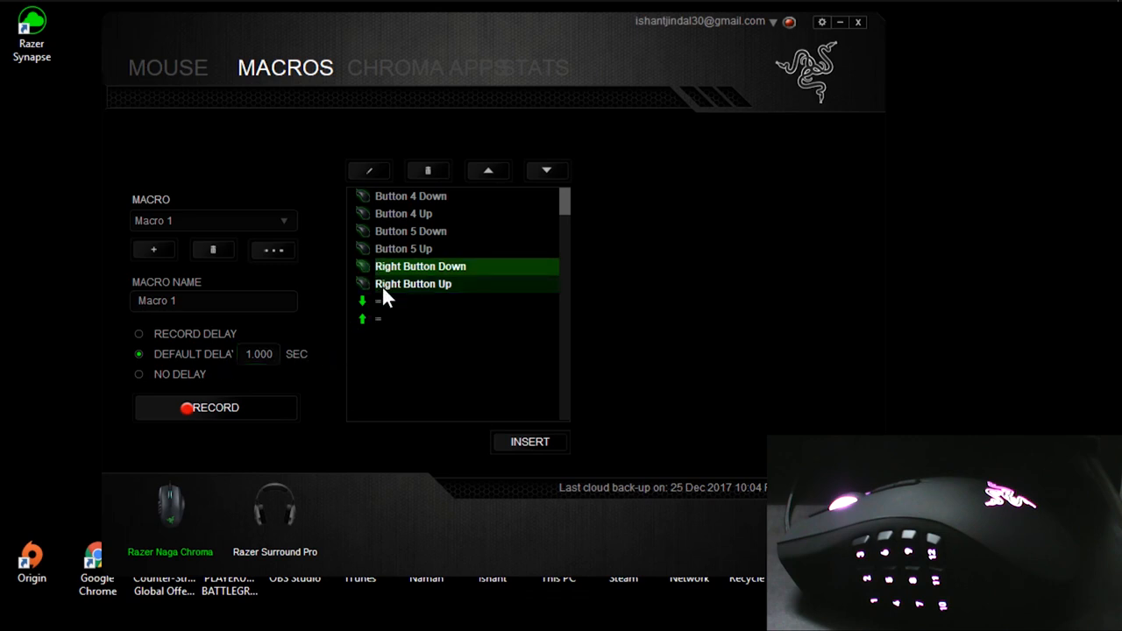
click(426, 173)
click(425, 173)
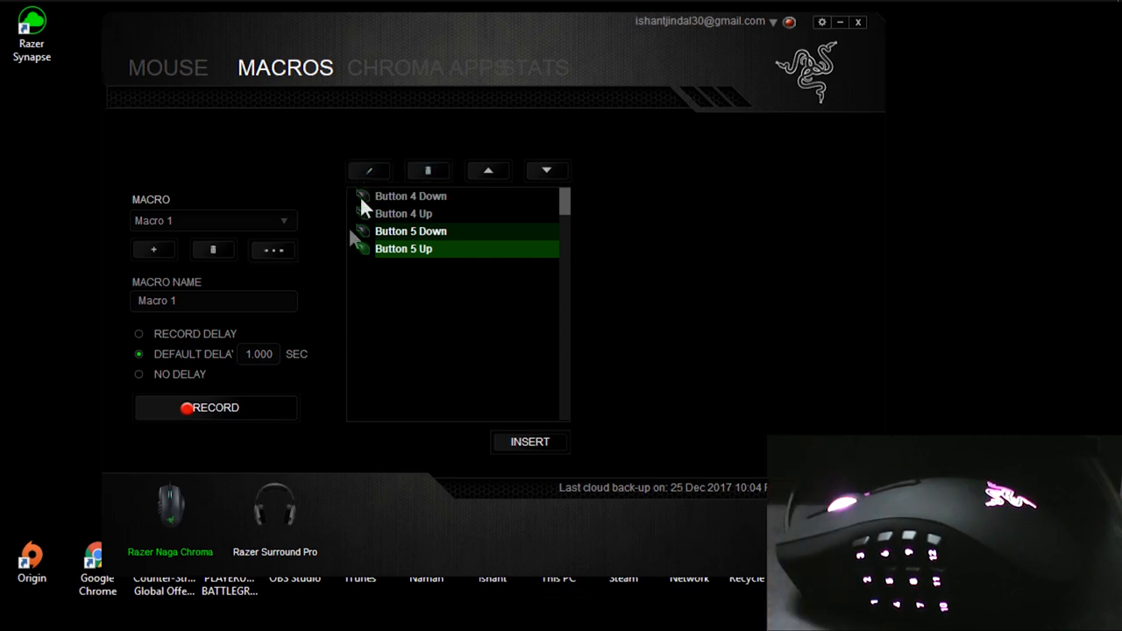
- Delete the Button 5 Down and Button 5 Up events from Macro 1
click(392, 232)
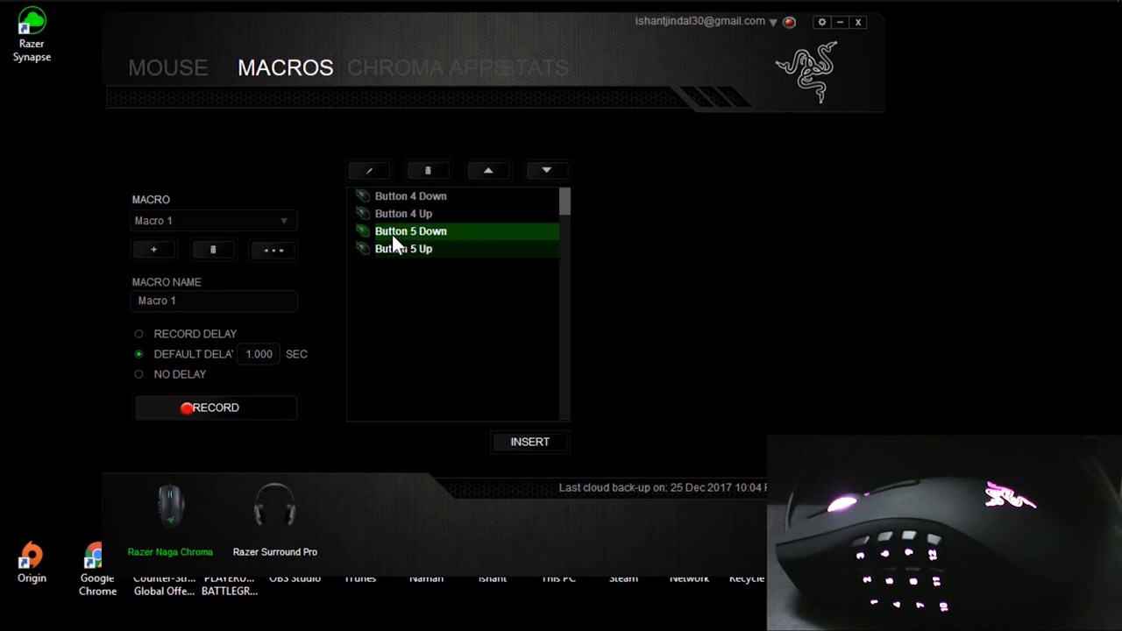
click(422, 172)
click(358, 172)
click(357, 172)
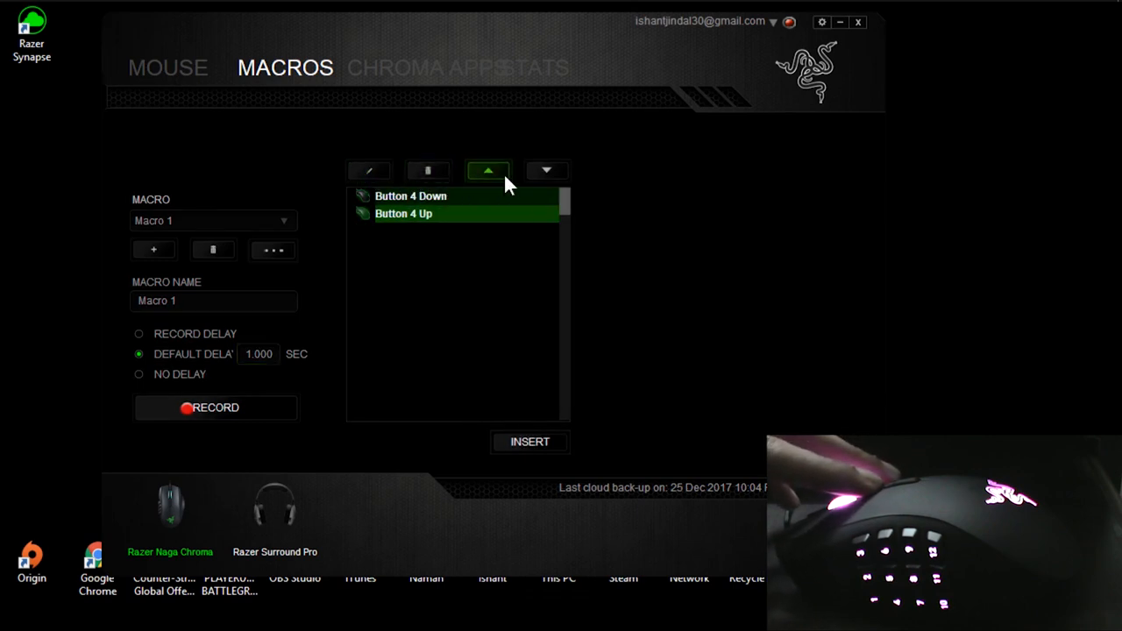
click(428, 198)
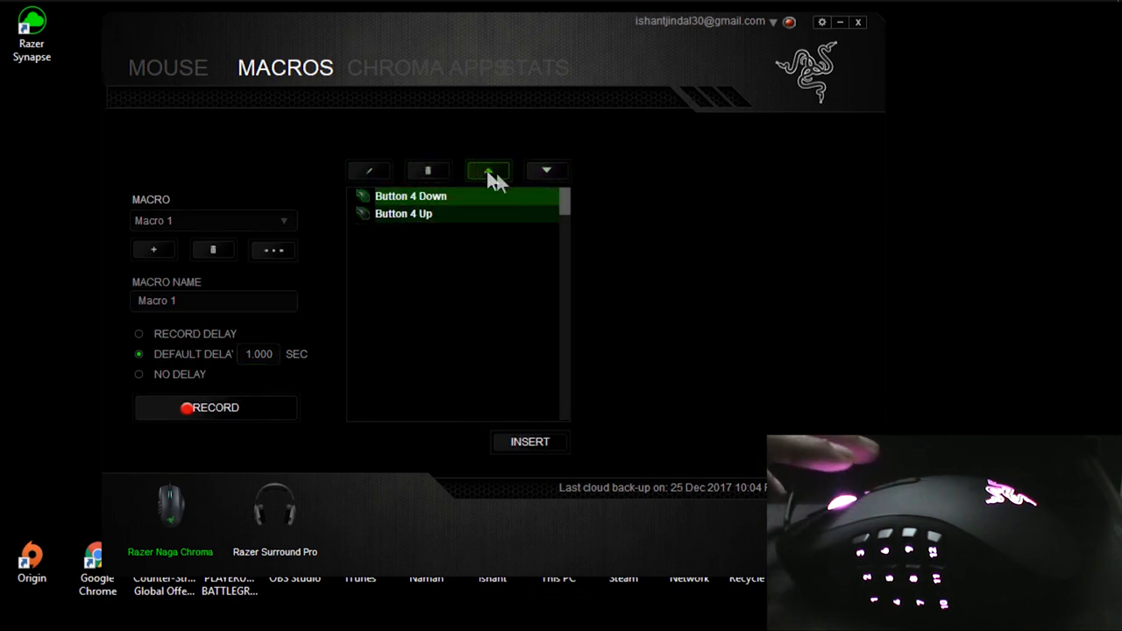
click(530, 442)
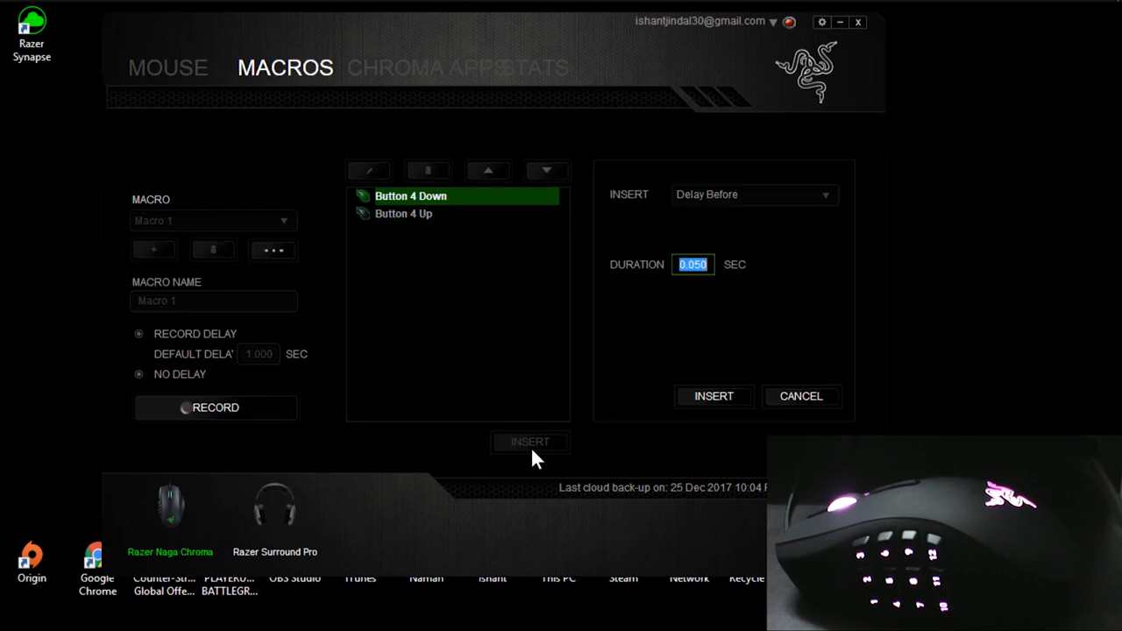
click(717, 199)
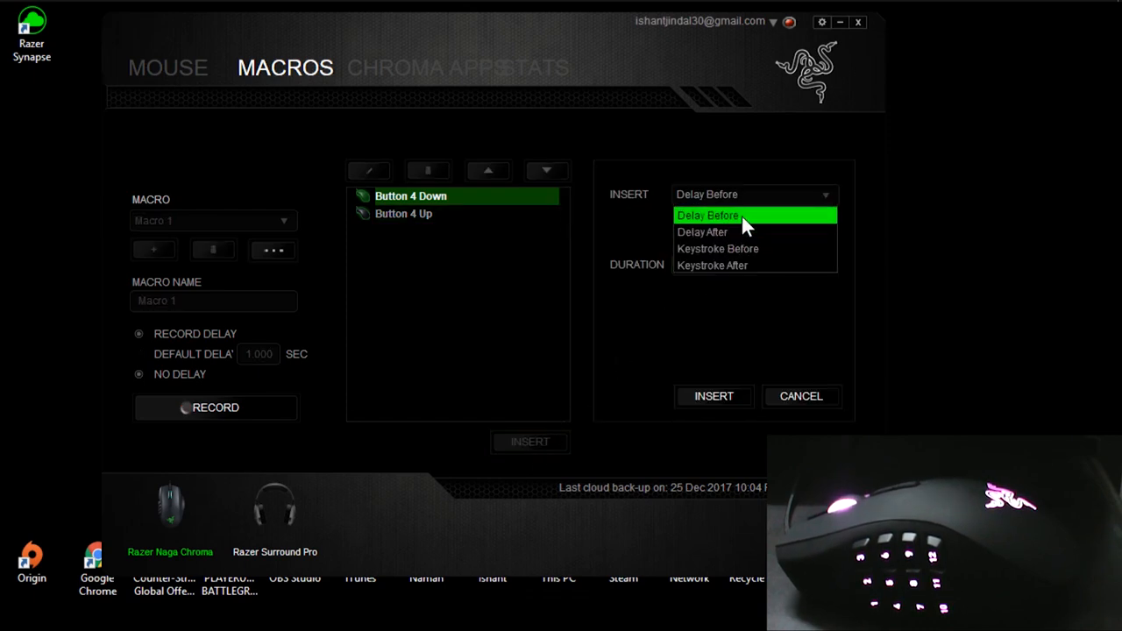
click(746, 248)
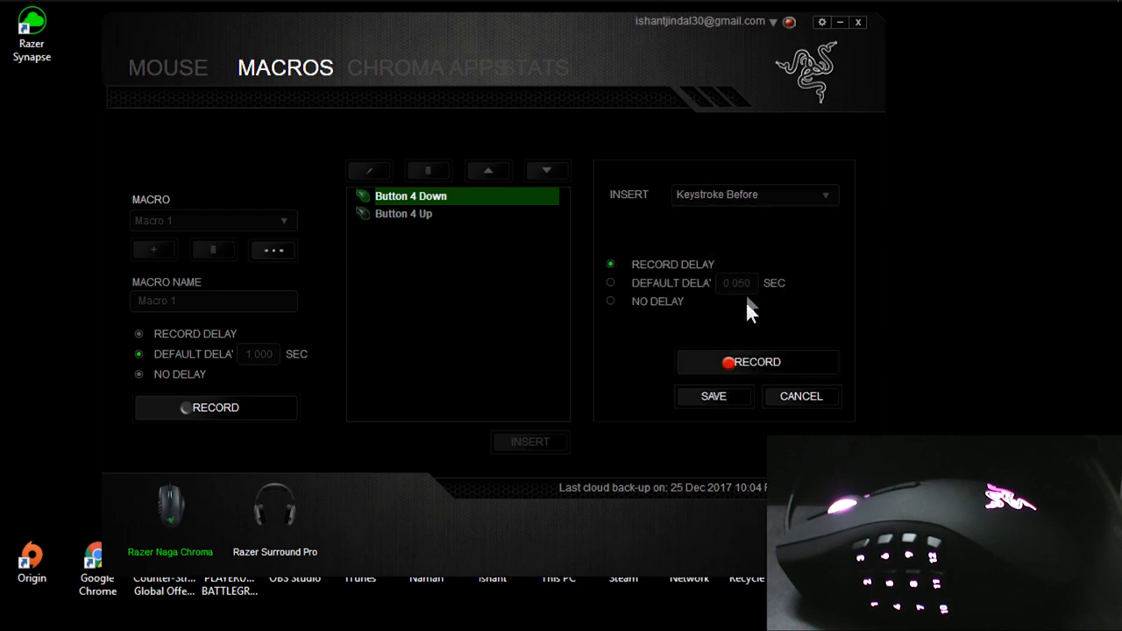
click(739, 370)
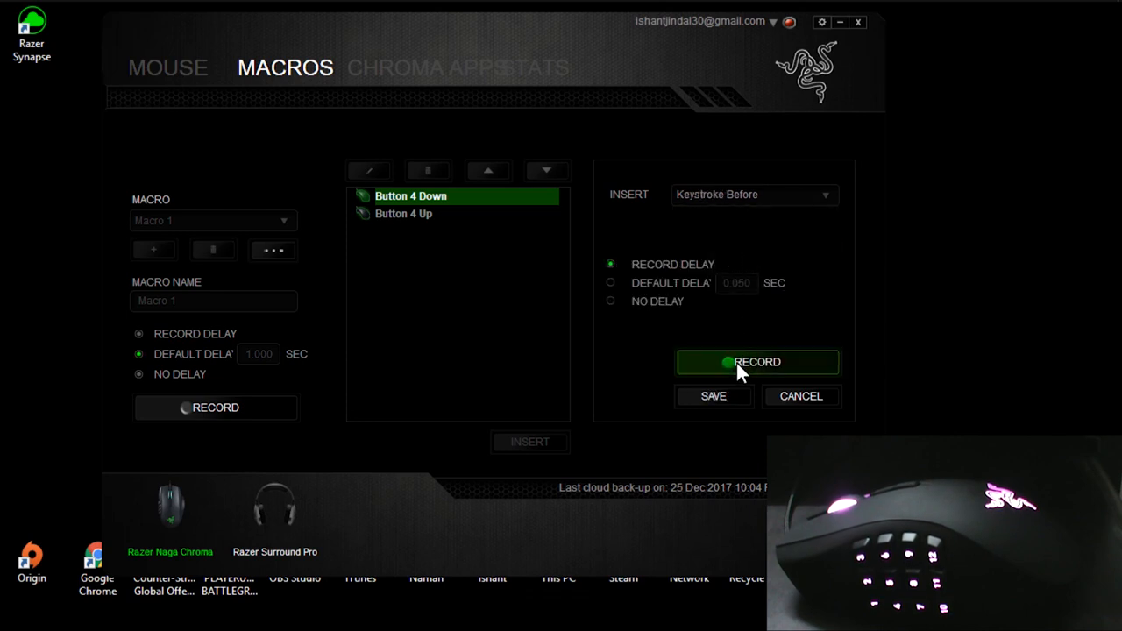
click(735, 360)
click(777, 401)
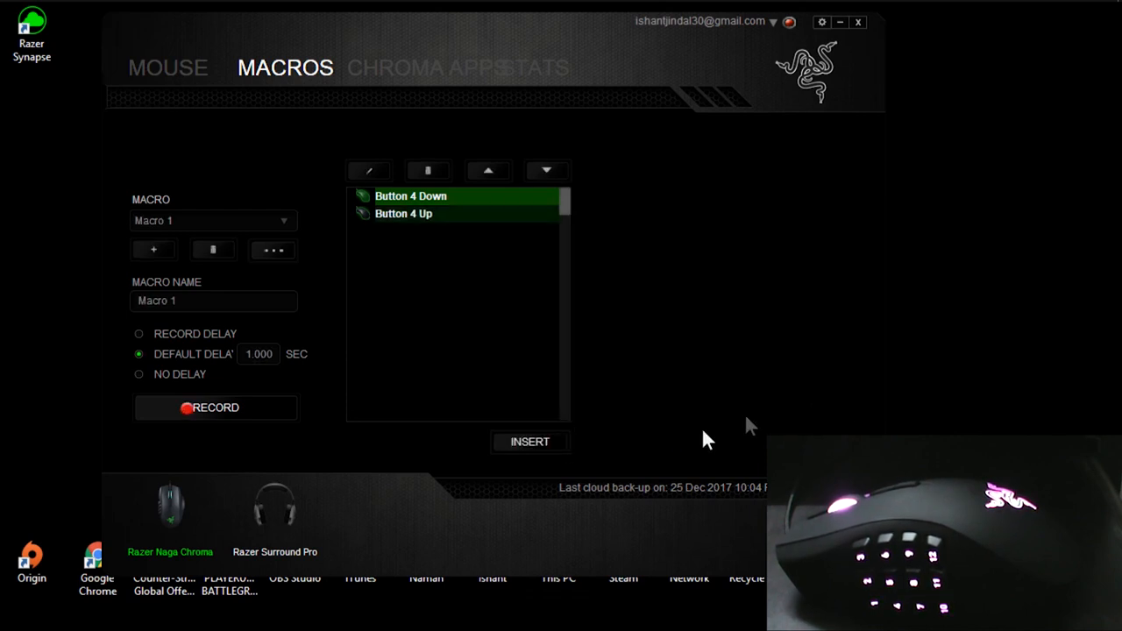
- Insert a 2.050-second delay before the Button 4 Down event in Macro 1
click(503, 438)
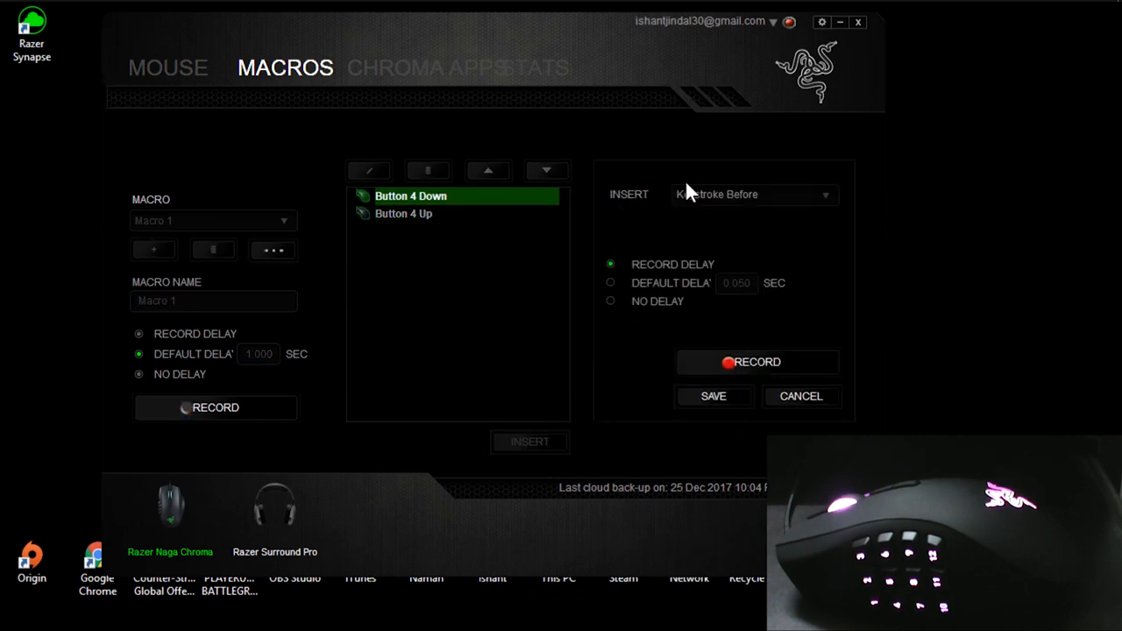
click(726, 194)
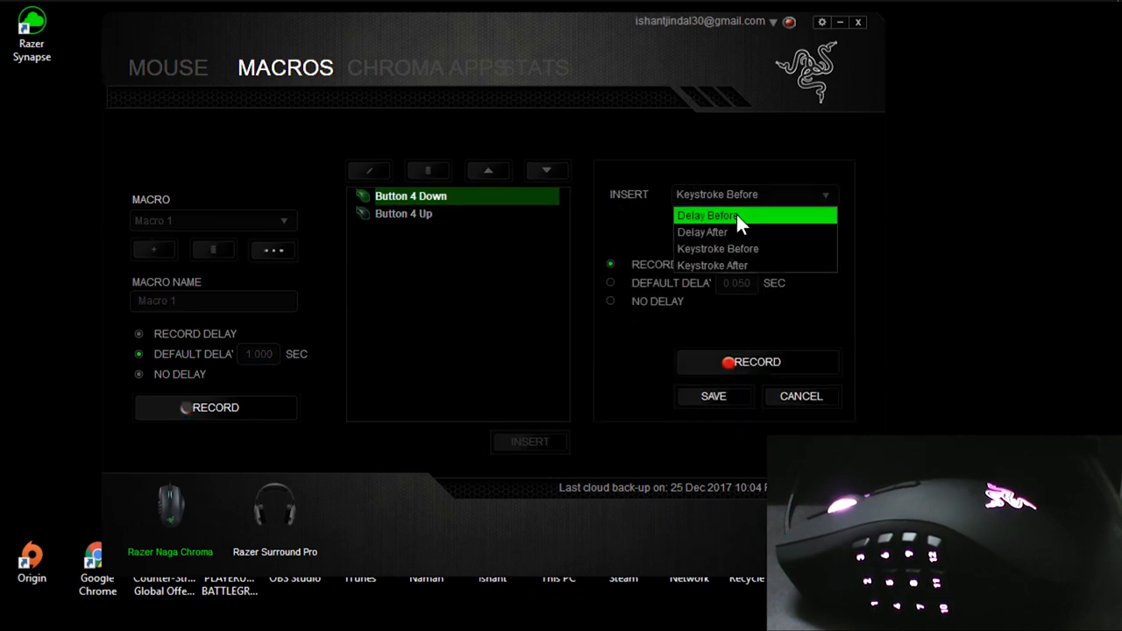
click(735, 215)
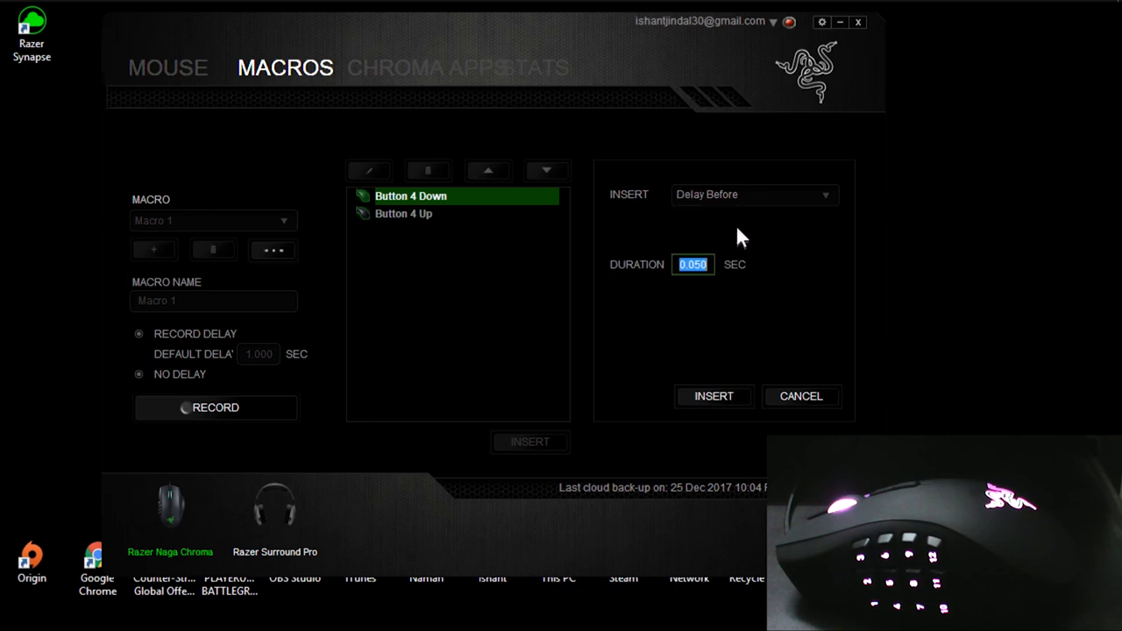
click(684, 264)
key(BackSpace)
text(2)
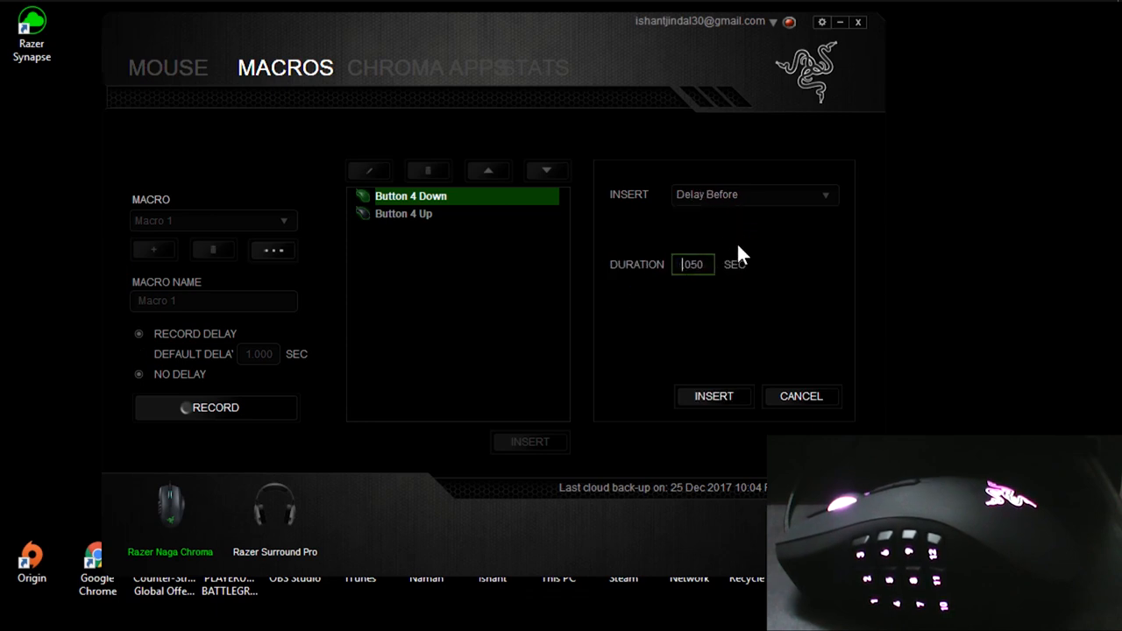
click(709, 396)
- Insert a recorded press of mouse button 5 after the Button 4 Down event, using Record Delay, and save it
click(533, 440)
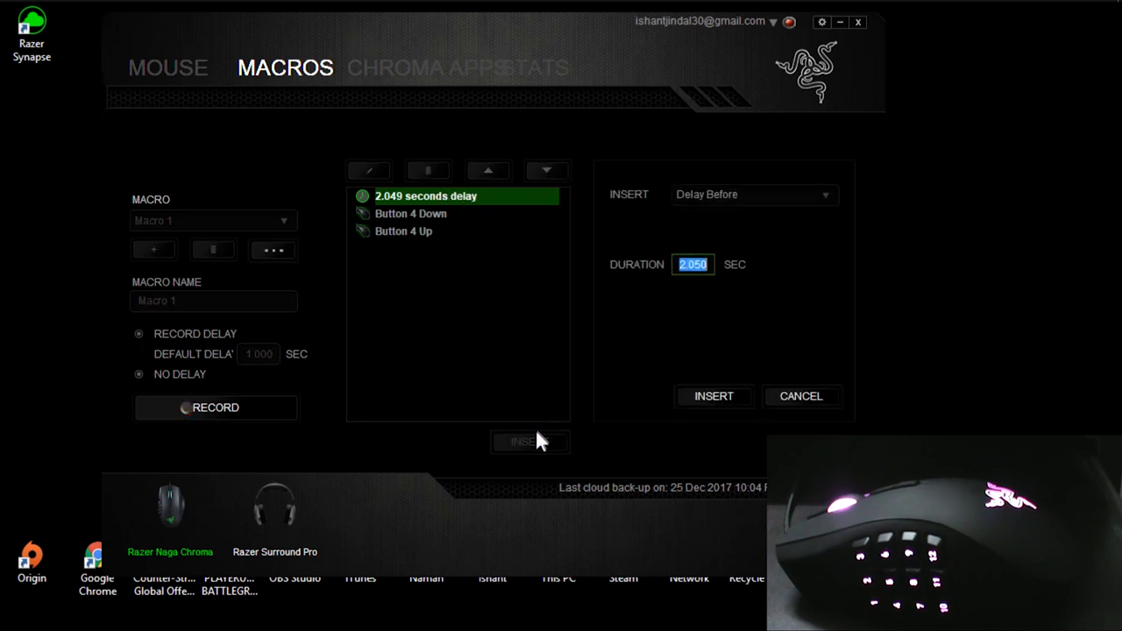
click(708, 200)
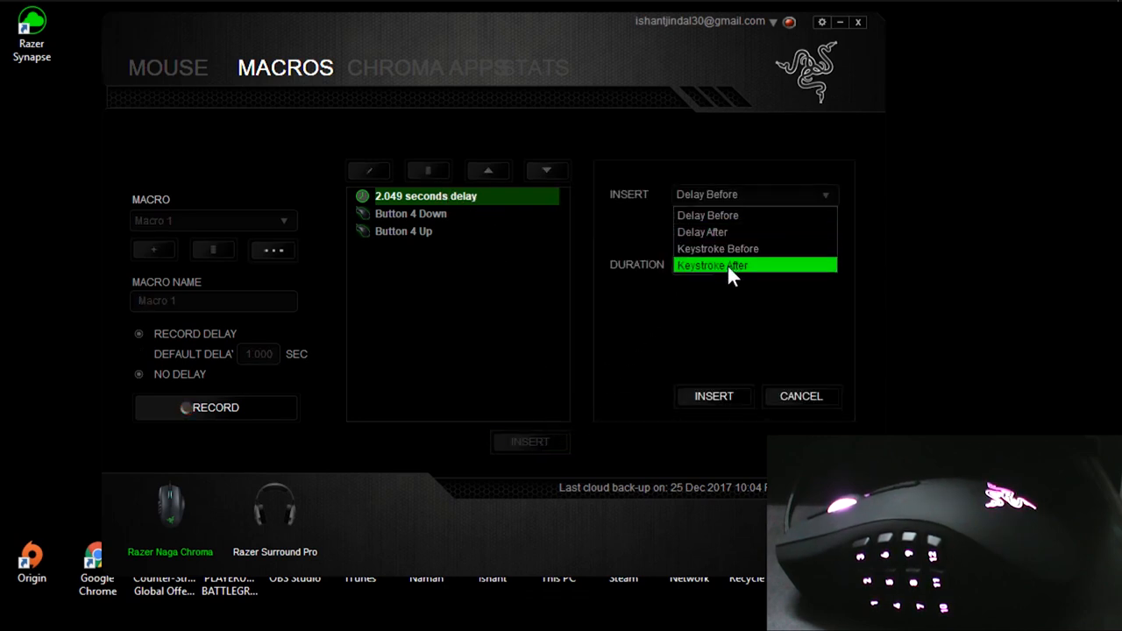
click(727, 264)
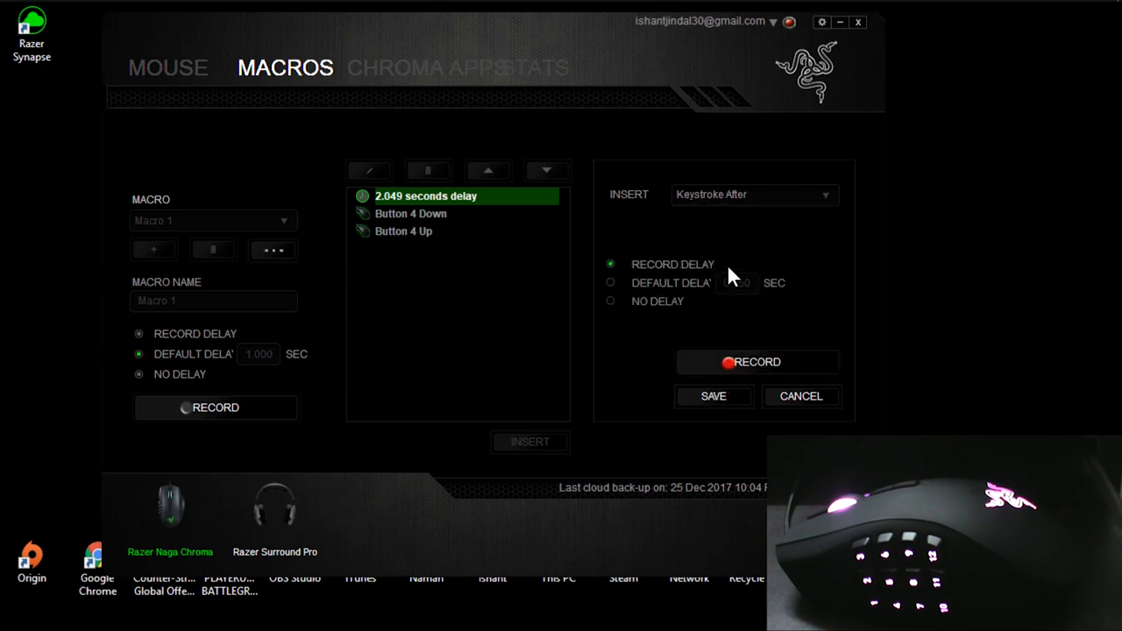
click(710, 362)
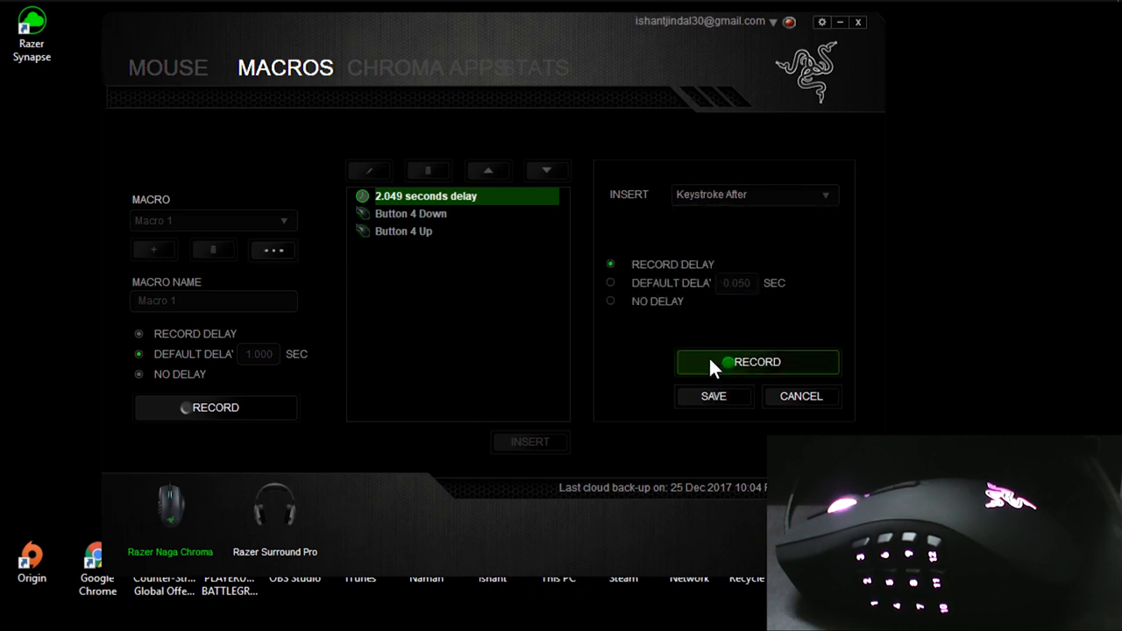
click(710, 359)
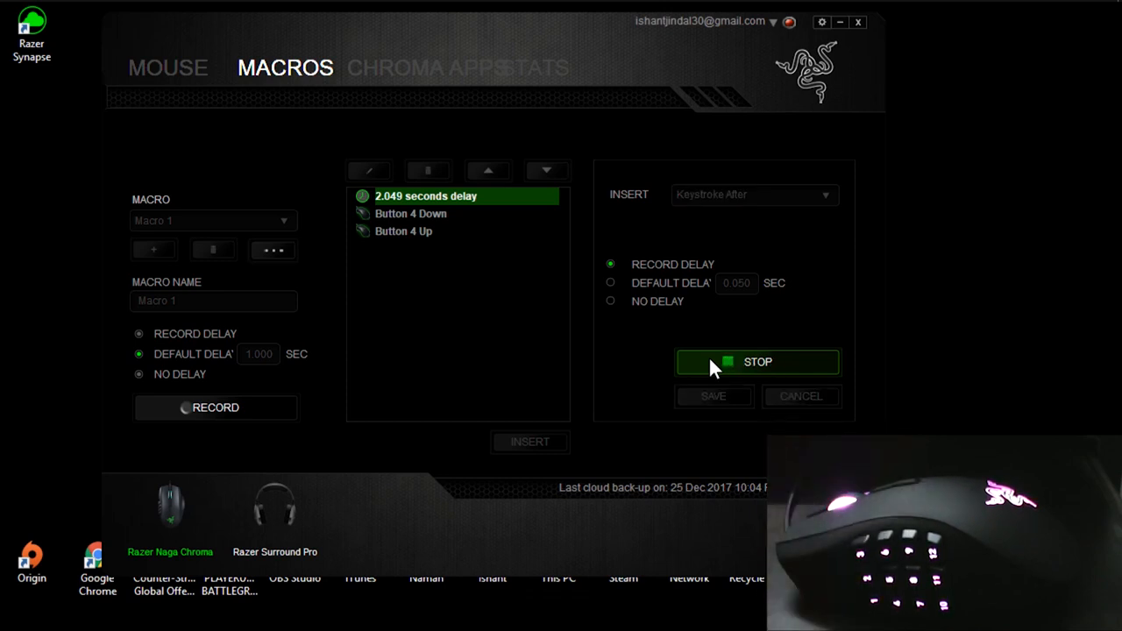
click(710, 360)
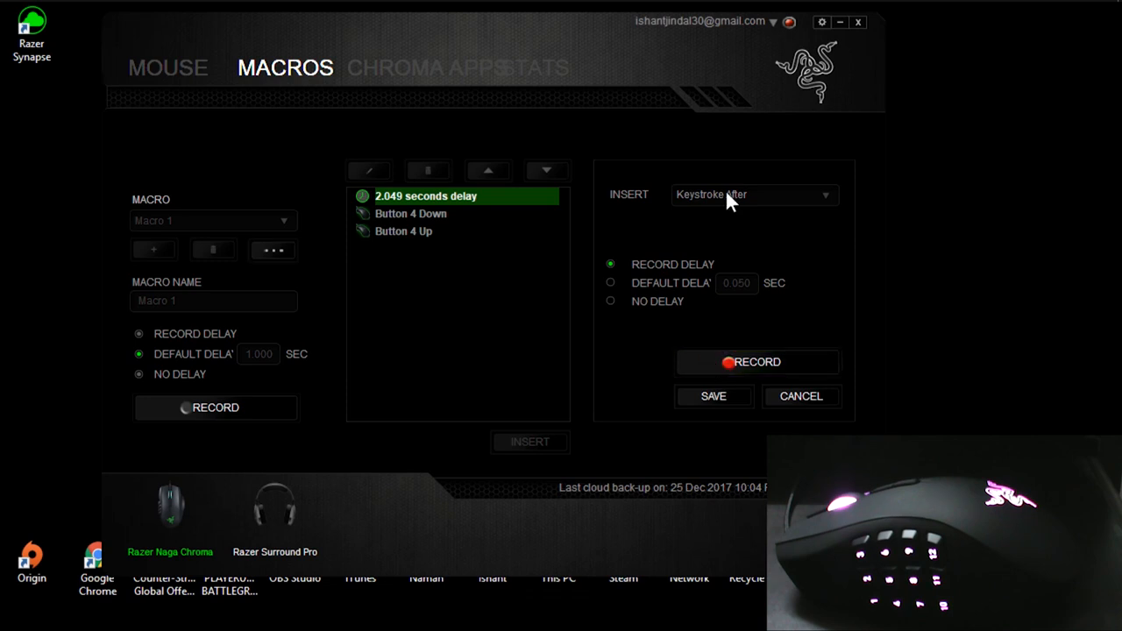
click(467, 213)
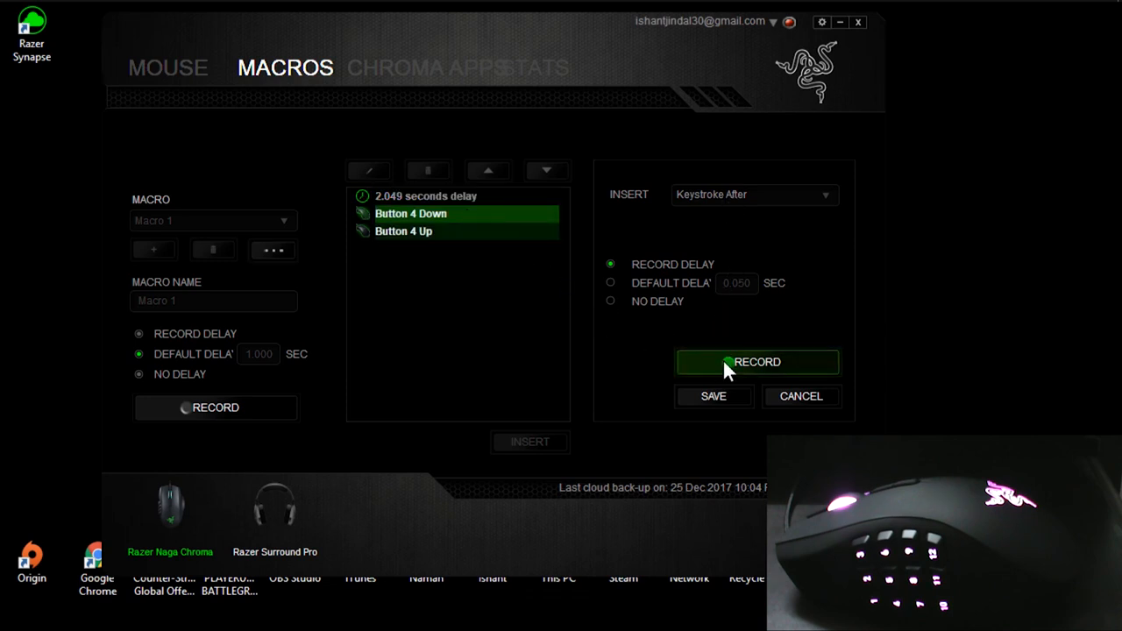
click(724, 361)
key(XF86Forward)
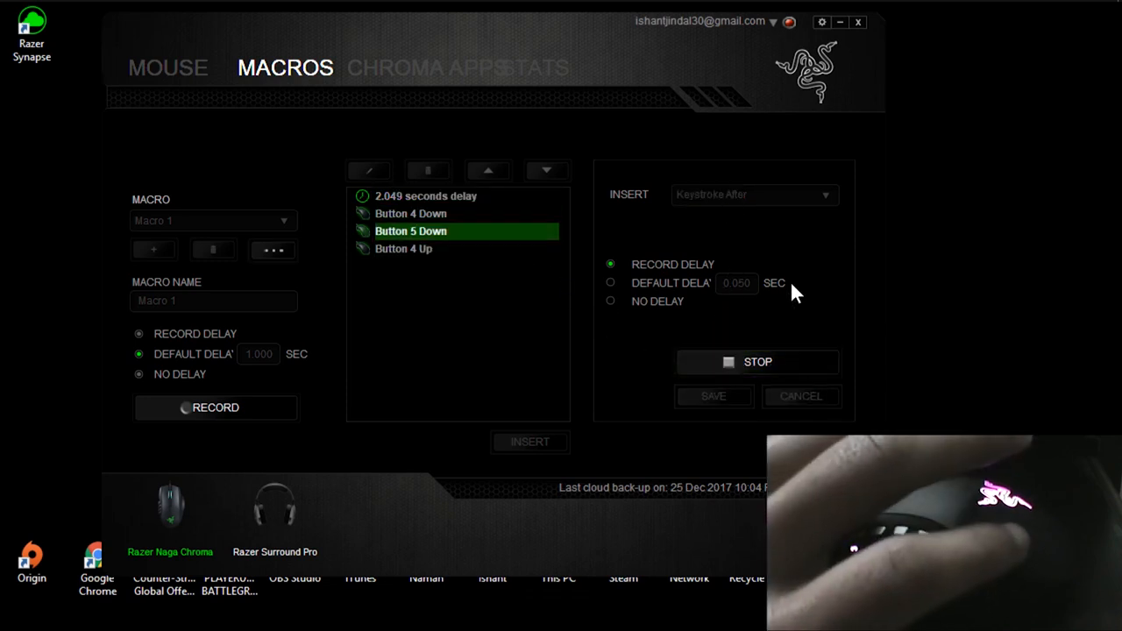
click(727, 359)
click(708, 195)
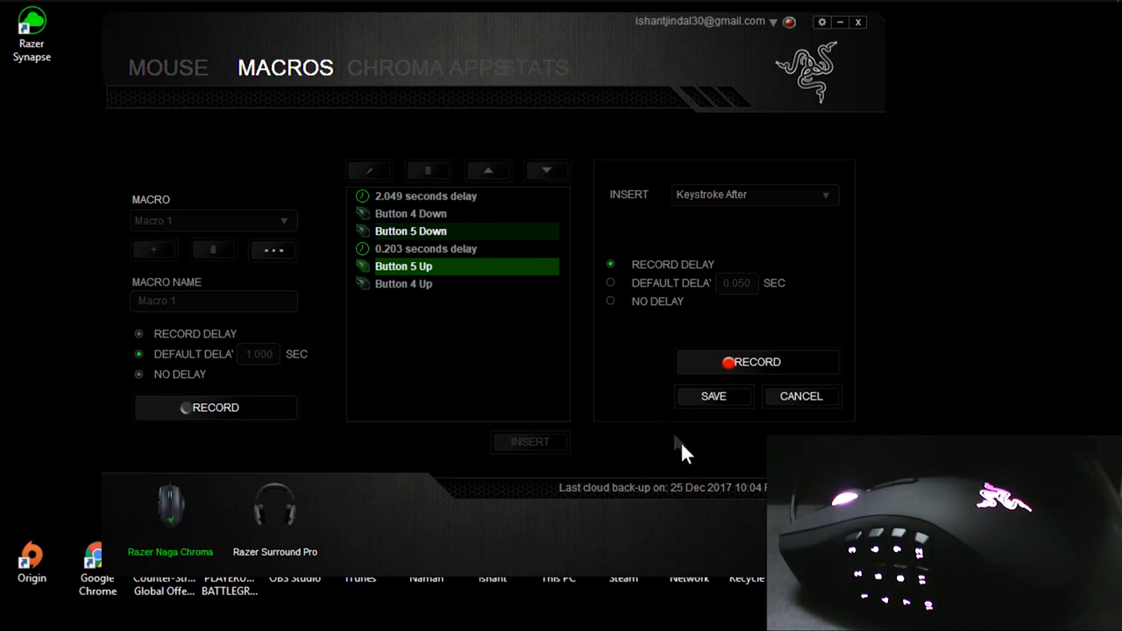
click(725, 397)
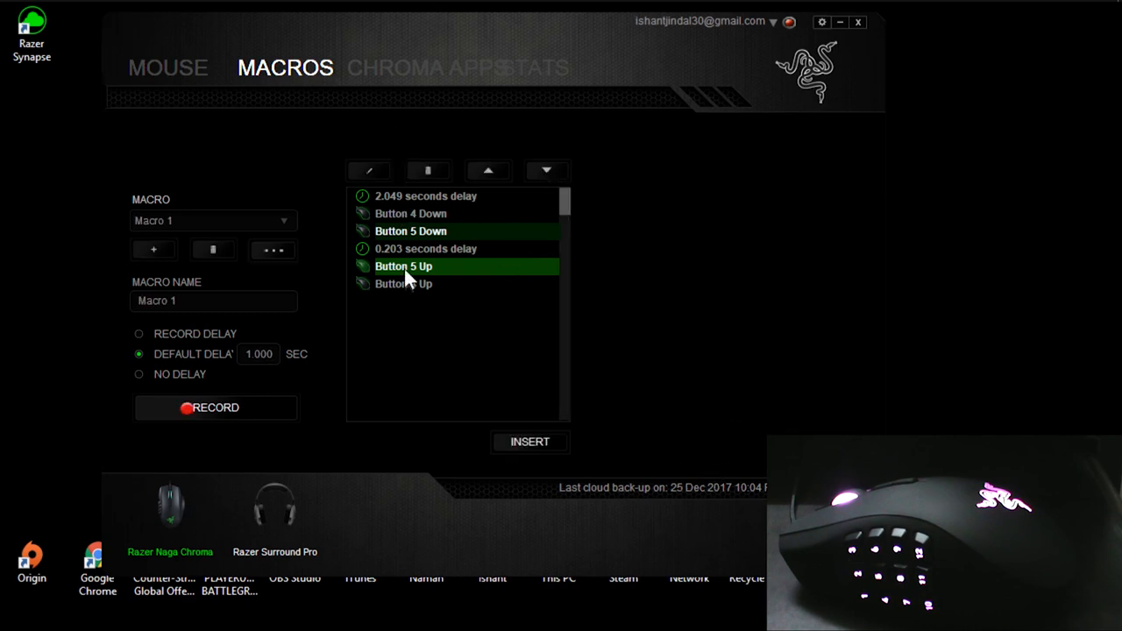
- Delete the Button 5 Down and Button 5 Up events from Macro 1 and switch the macro recording to Record Delay
click(488, 170)
click(548, 171)
click(408, 178)
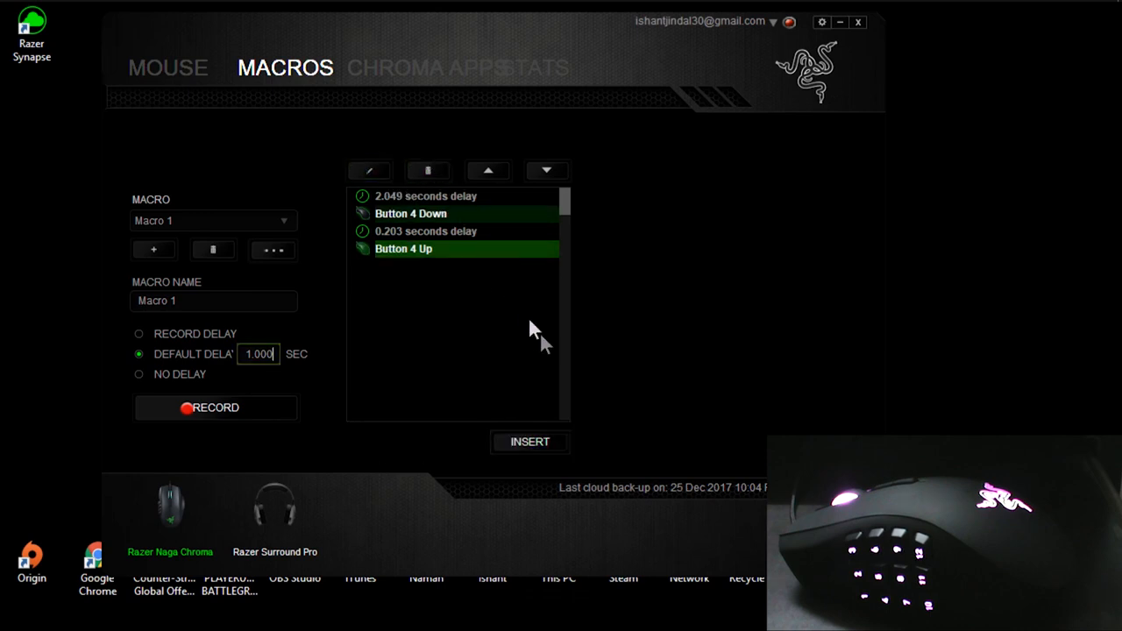
click(183, 373)
click(195, 334)
drag(180, 309, 138, 309)
- Delete Macro 1 from the list of macros
click(206, 232)
click(205, 251)
click(214, 257)
click(443, 368)
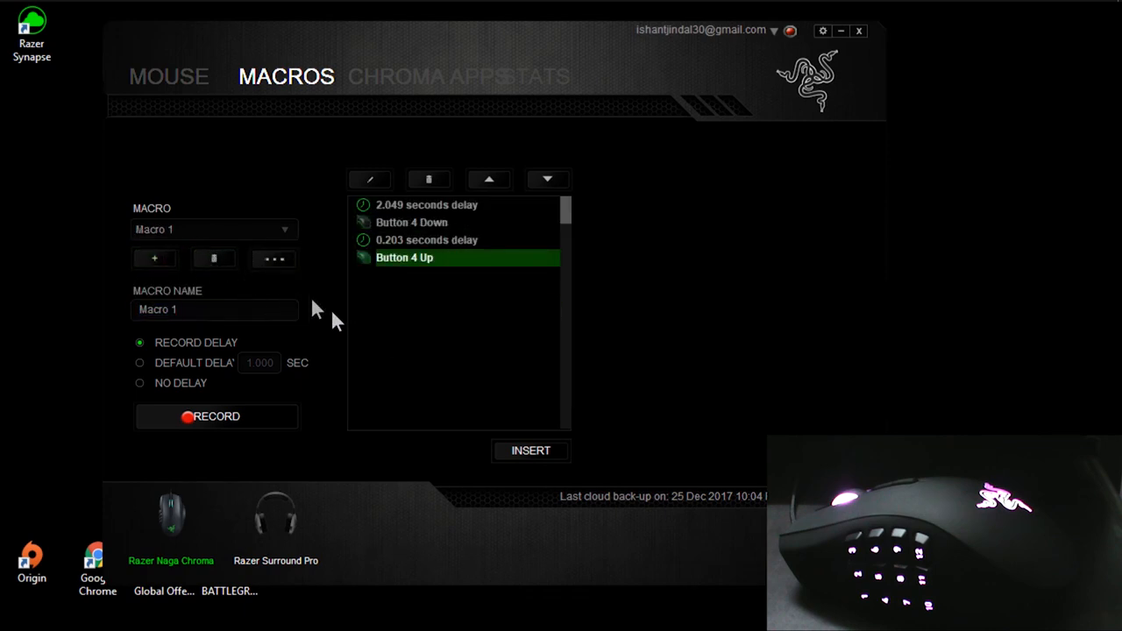
click(222, 261)
click(430, 371)
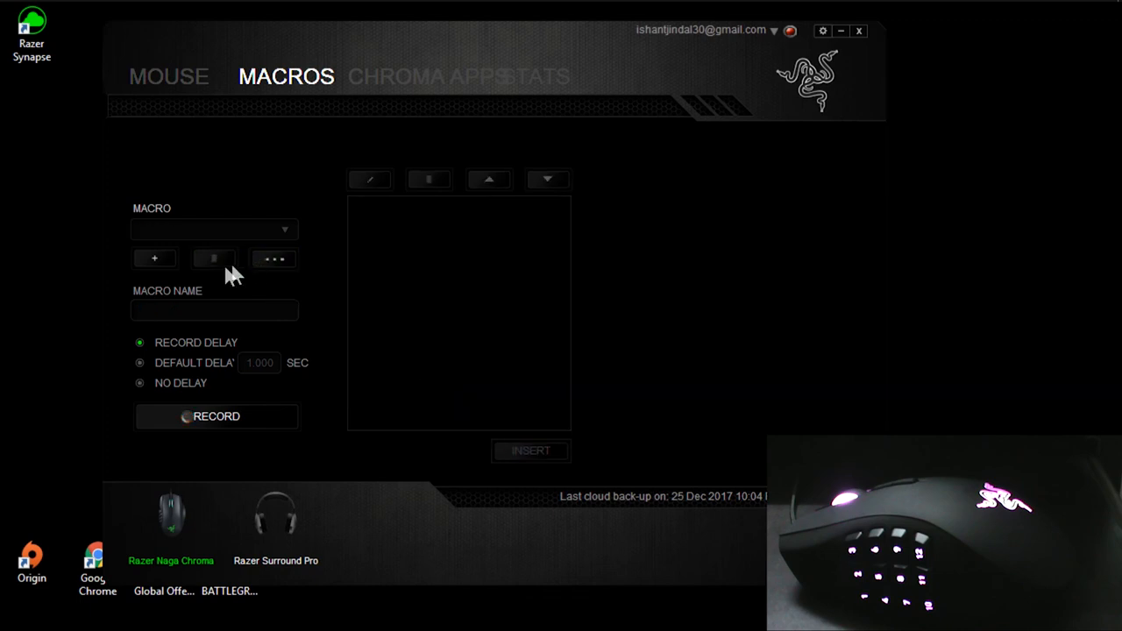
- Turn ChromaApps off and back on in the Chroma Apps settings
click(451, 88)
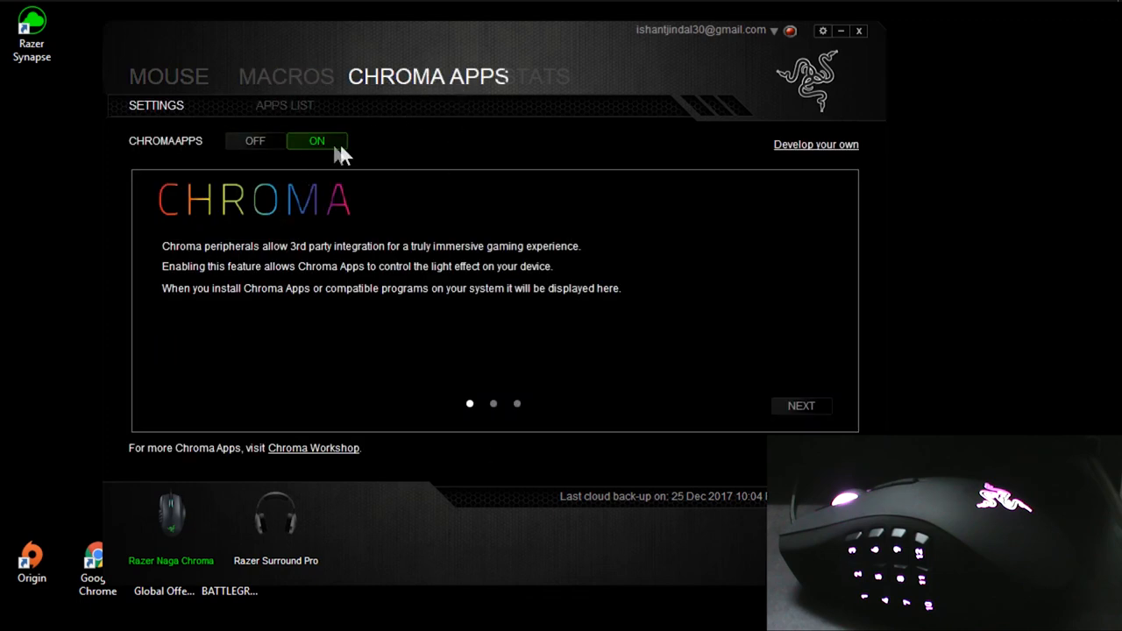
click(264, 140)
click(301, 151)
- Look at the Chroma apps list and read through the introduction pages in the Chroma Apps settings
click(282, 109)
click(170, 107)
click(803, 403)
click(803, 403)
click(752, 404)
click(752, 402)
click(786, 402)
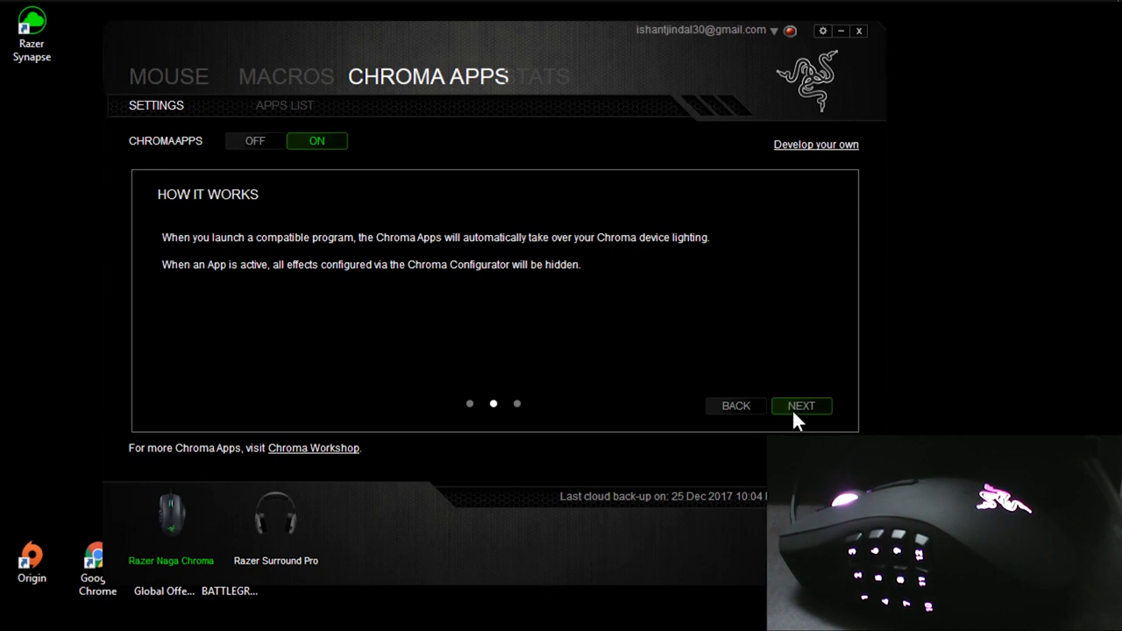
- Check the Chroma apps list once more and return to the mouse's Customize page
click(295, 112)
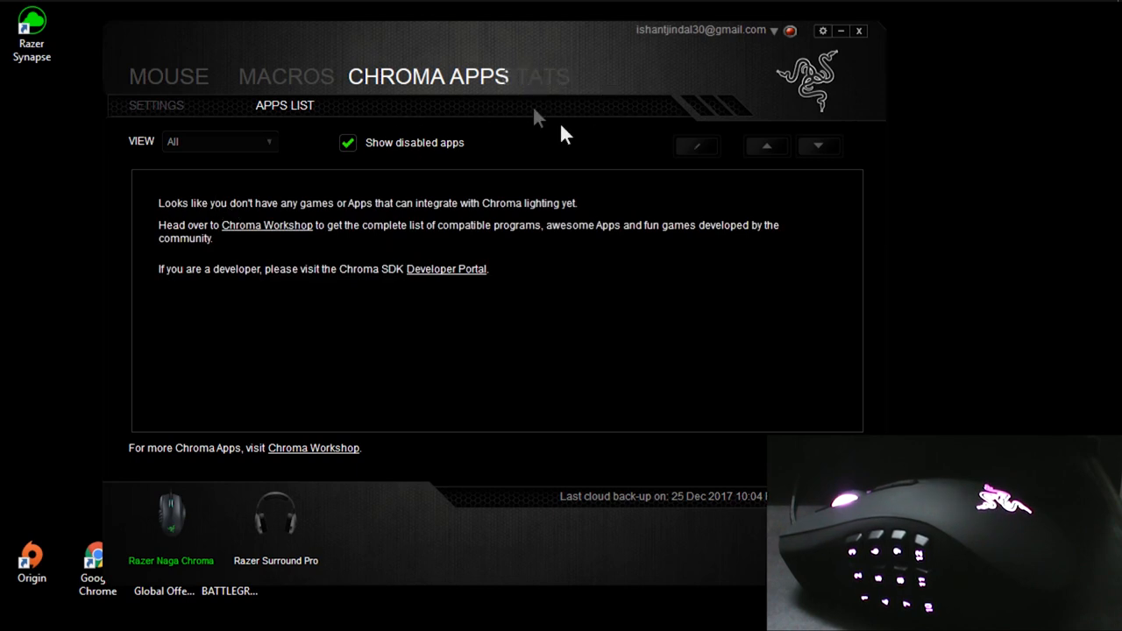
click(286, 79)
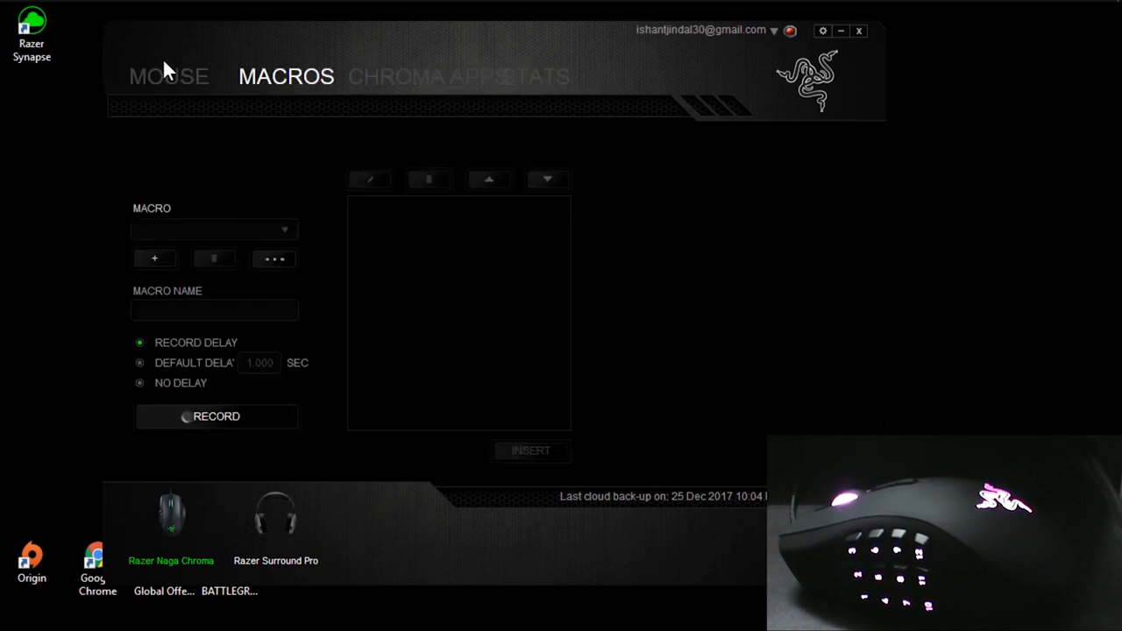
click(177, 76)
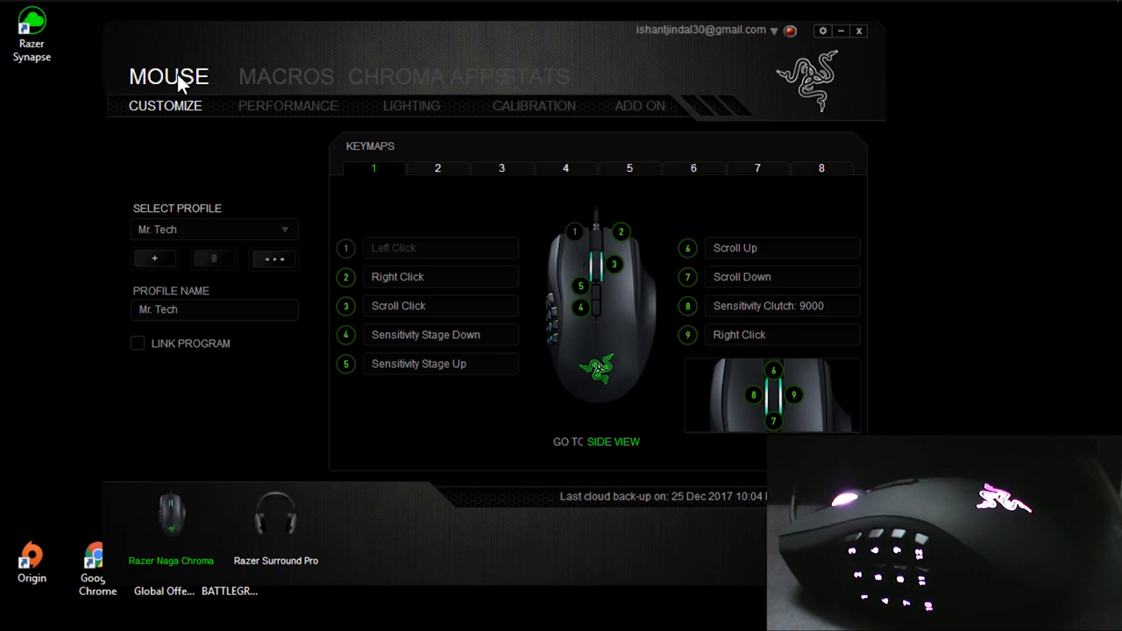